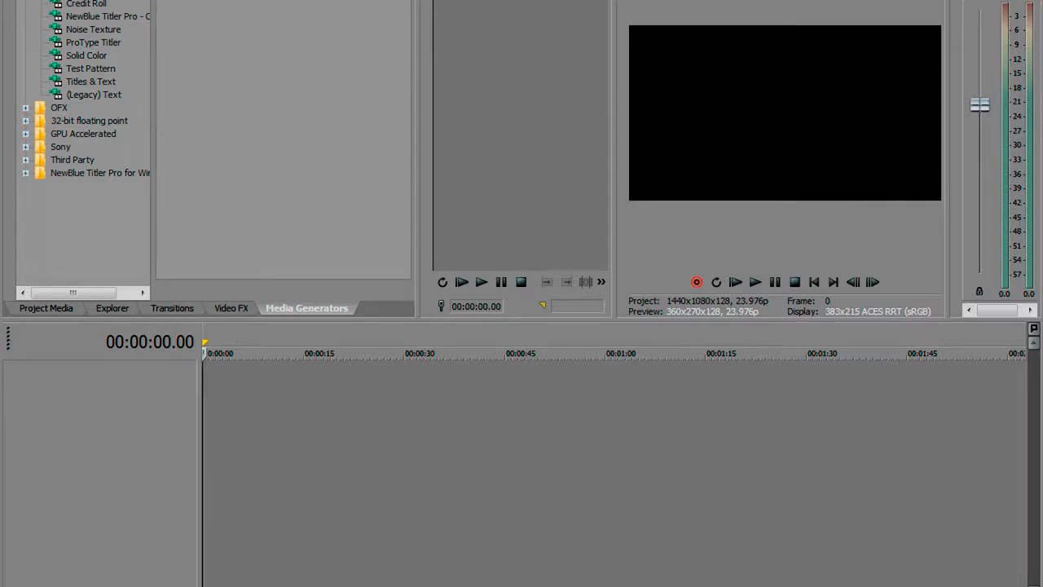
Look through the (Legacy) Text presets and the media in the ++ TITLE SCREENS ++ folder, previewing the 640x480 JPEG picture
{"action": "left_click", "coordinate": [93, 94]}
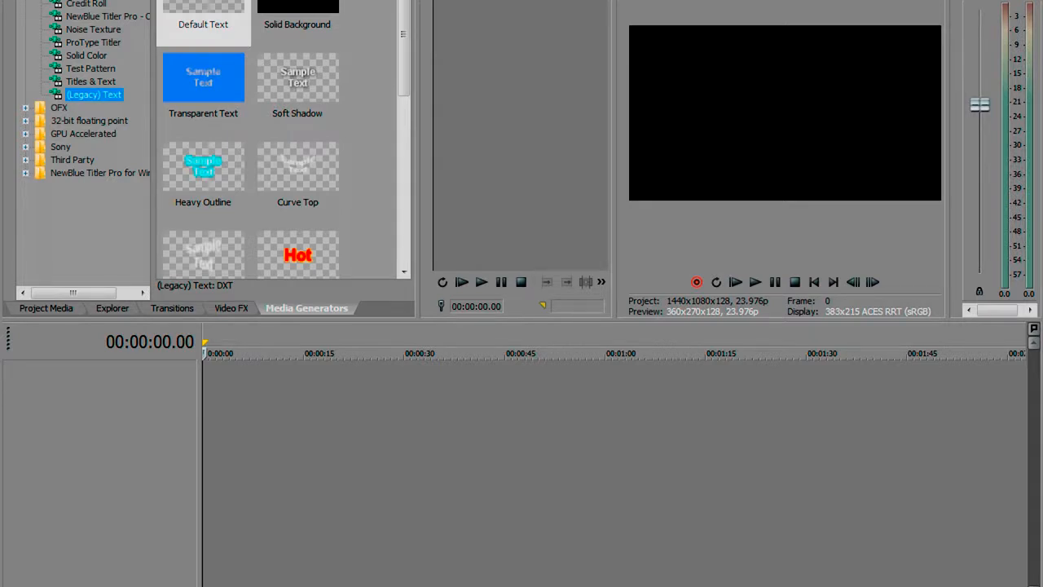
{"action": "left_click", "coordinate": [113, 307]}
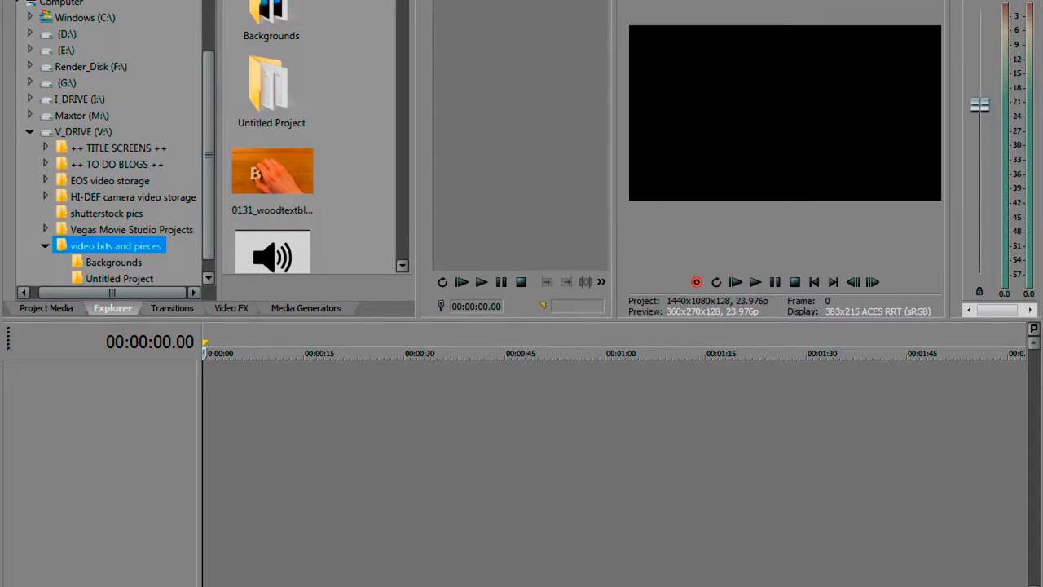
{"action": "left_click", "coordinate": [118, 148]}
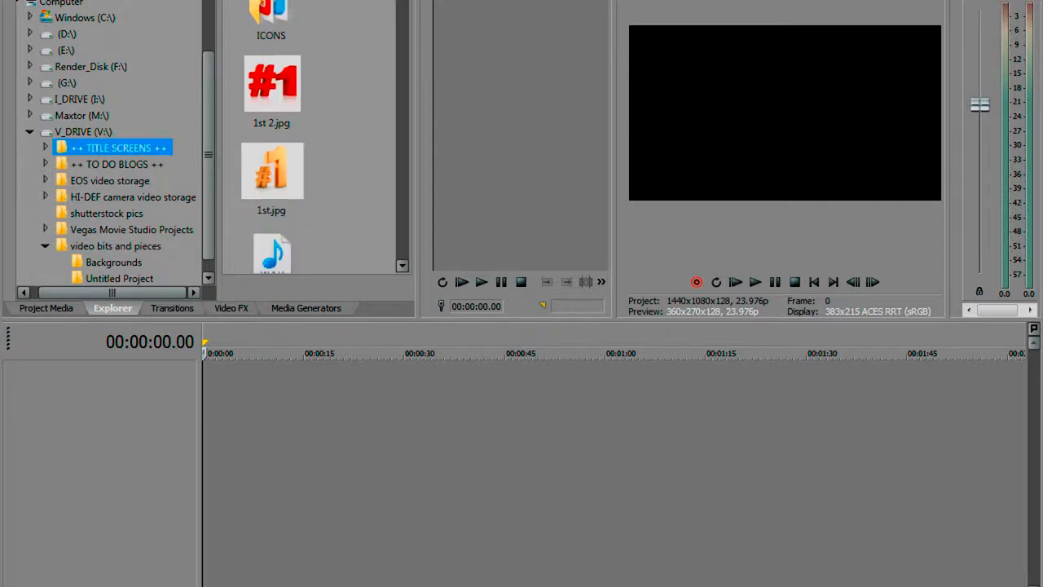
{"action": "left_click", "coordinate": [272, 254]}
{"action": "scroll", "coordinate": [272, 244], "scroll_direction": "down", "scroll_amount": 5}
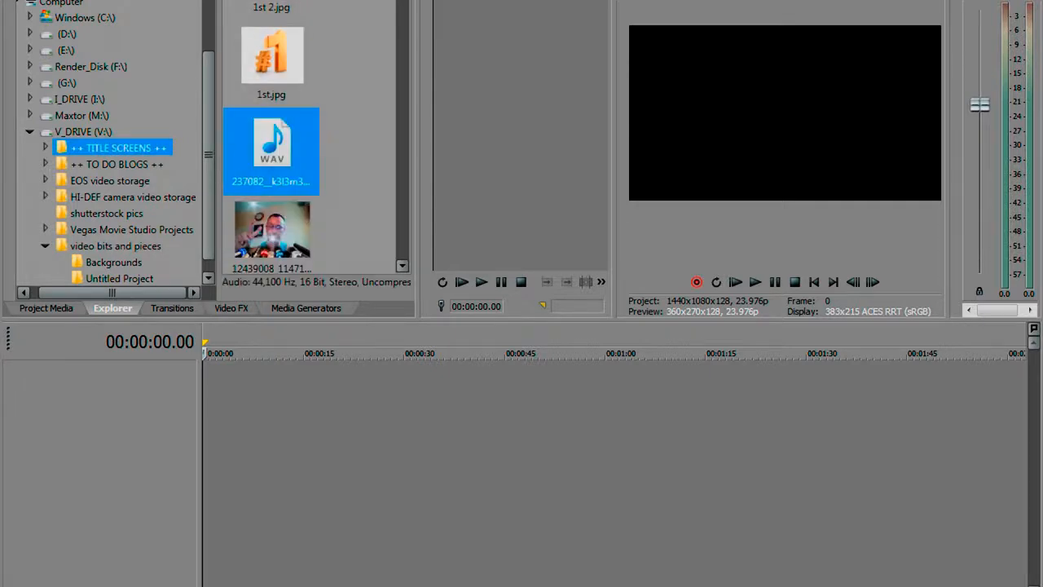
{"action": "left_click", "coordinate": [272, 37]}
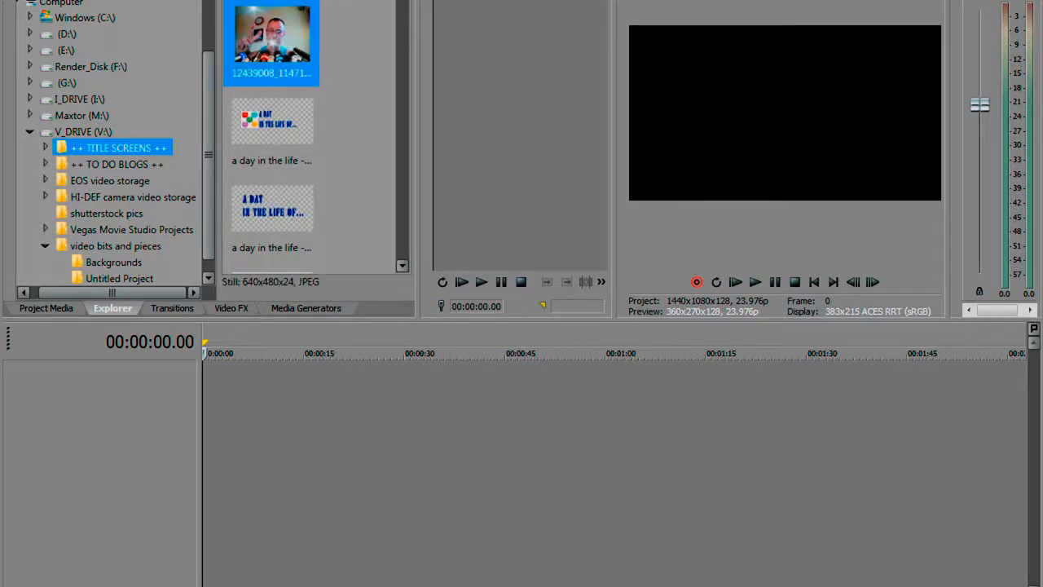
{"action": "double_click", "coordinate": [272, 36]}
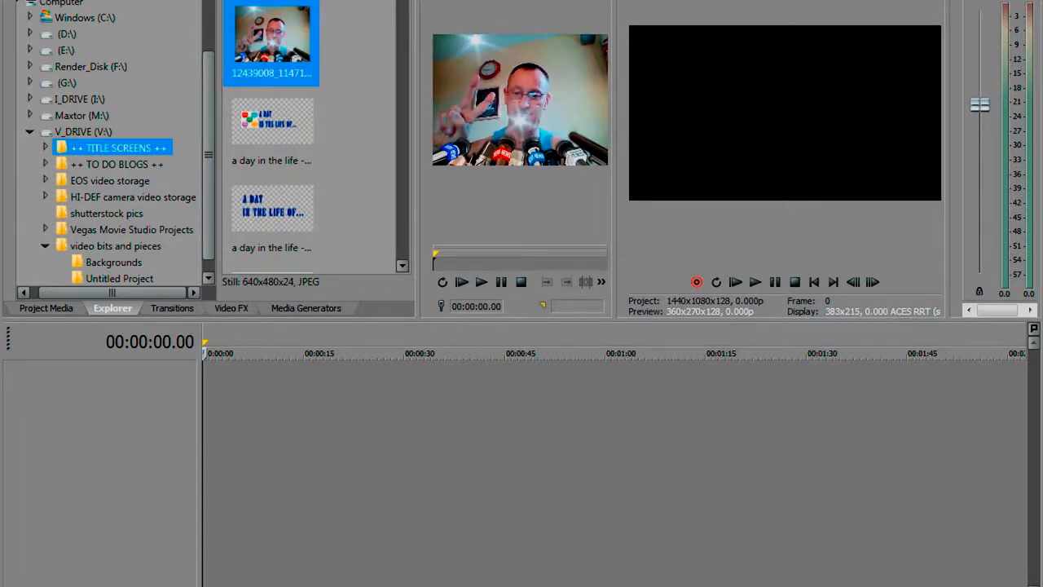
{"action": "key", "text": "ctrl+z"}
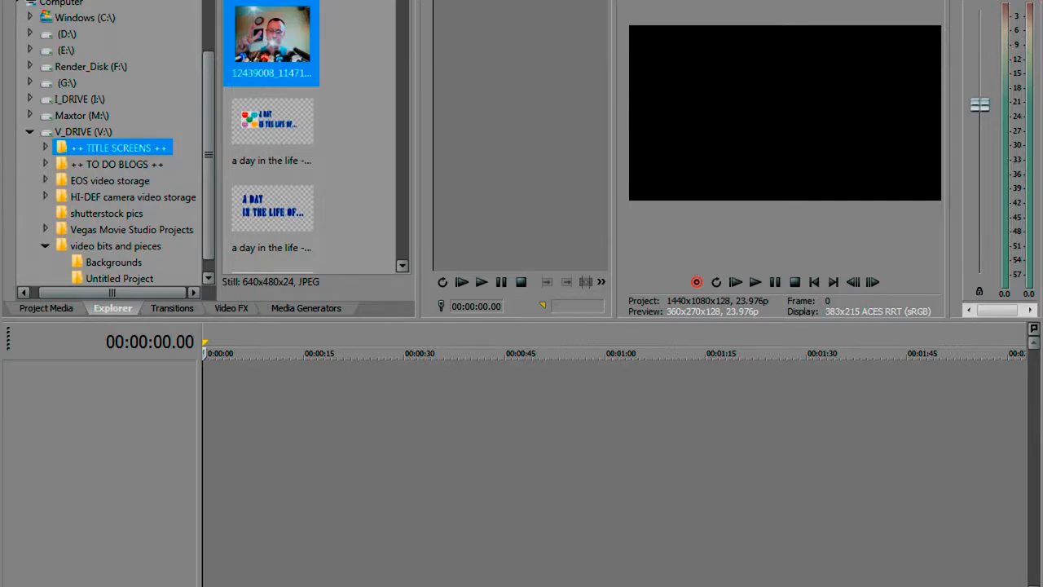
Open the existing project PLANES TRAINS AUTOMOBILES (blank).veg
{"action": "key", "text": "ctrl+o"}
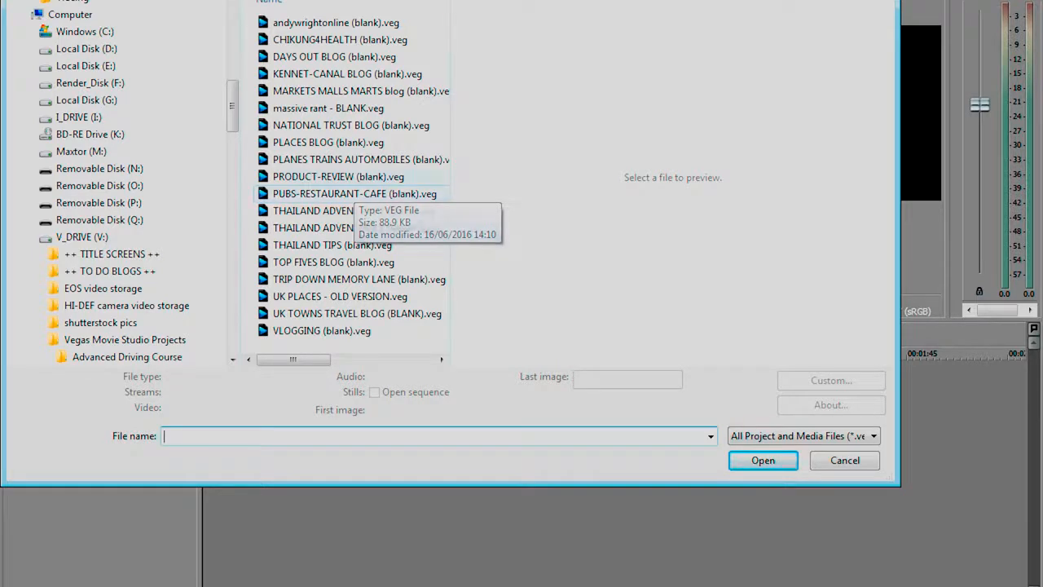
{"action": "left_click", "coordinate": [326, 143]}
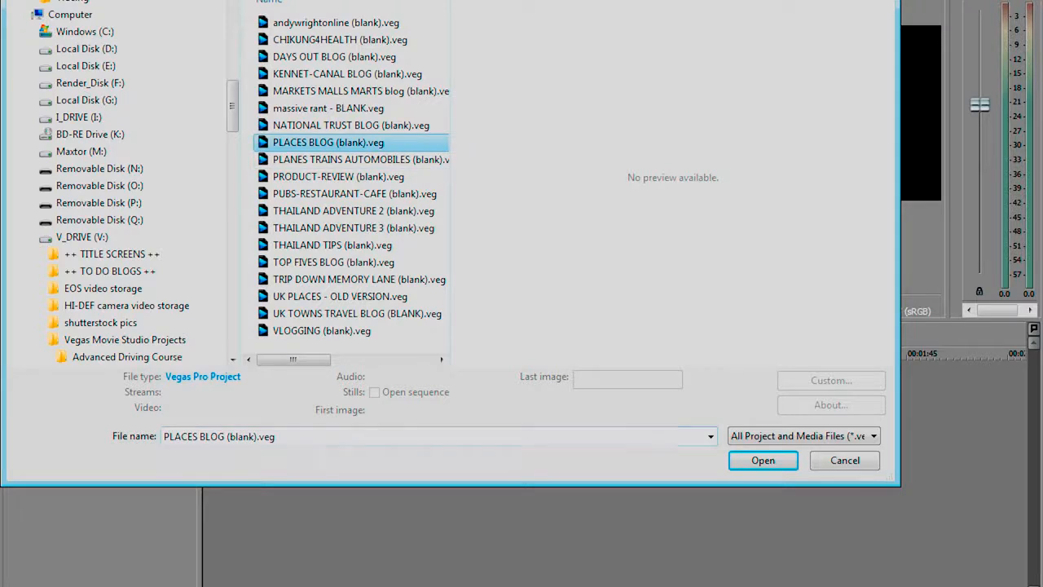
{"action": "left_click", "coordinate": [350, 160]}
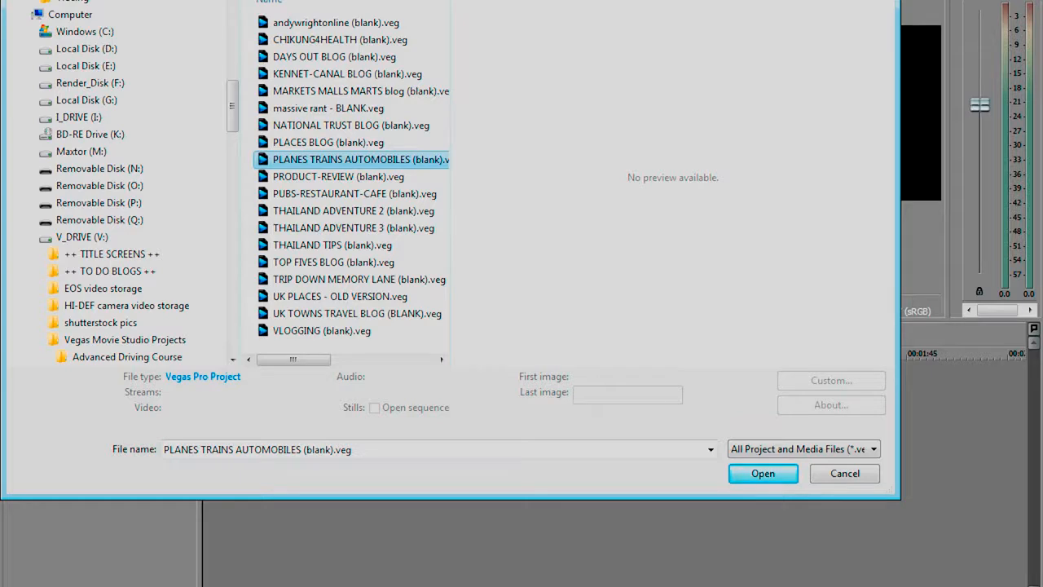
{"action": "left_click", "coordinate": [778, 474]}
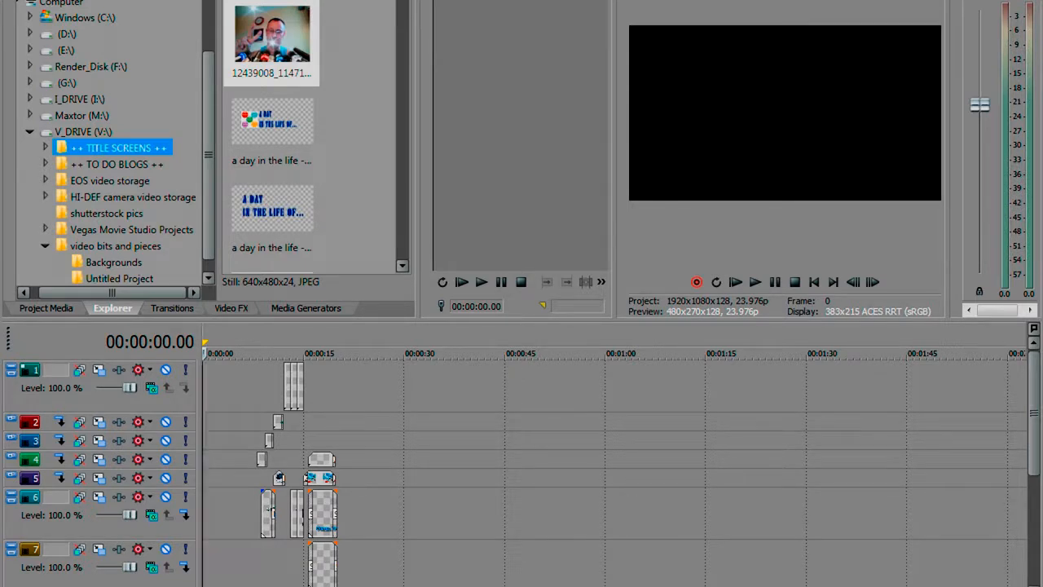
Look over the project's tracks and shrink the track heights until all ten tracks fit in the timeline
{"action": "scroll", "coordinate": [611, 473], "scroll_direction": "down", "scroll_amount": 5}
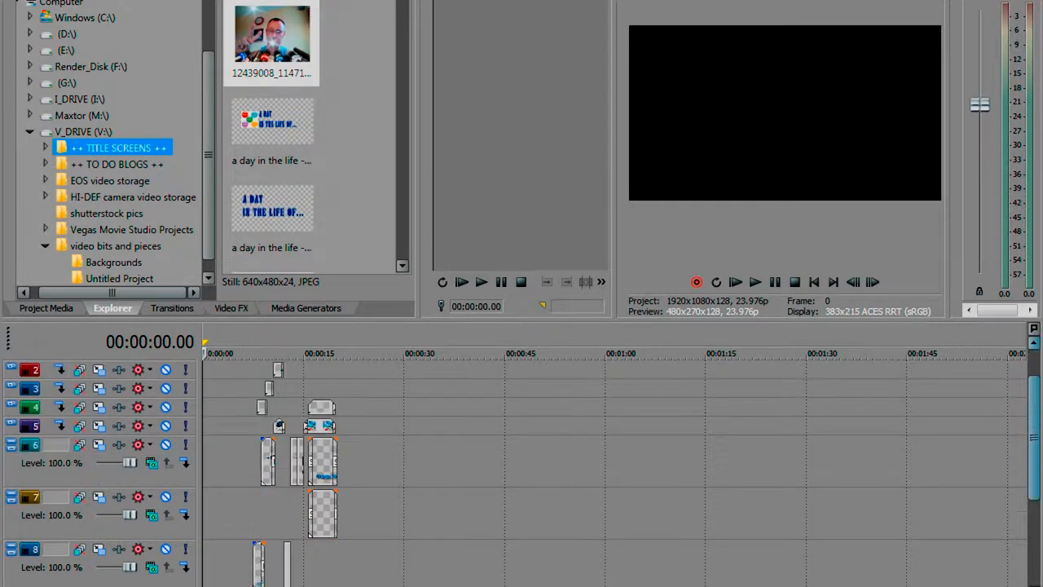
{"action": "scroll", "coordinate": [611, 472], "scroll_direction": "down", "scroll_amount": 3}
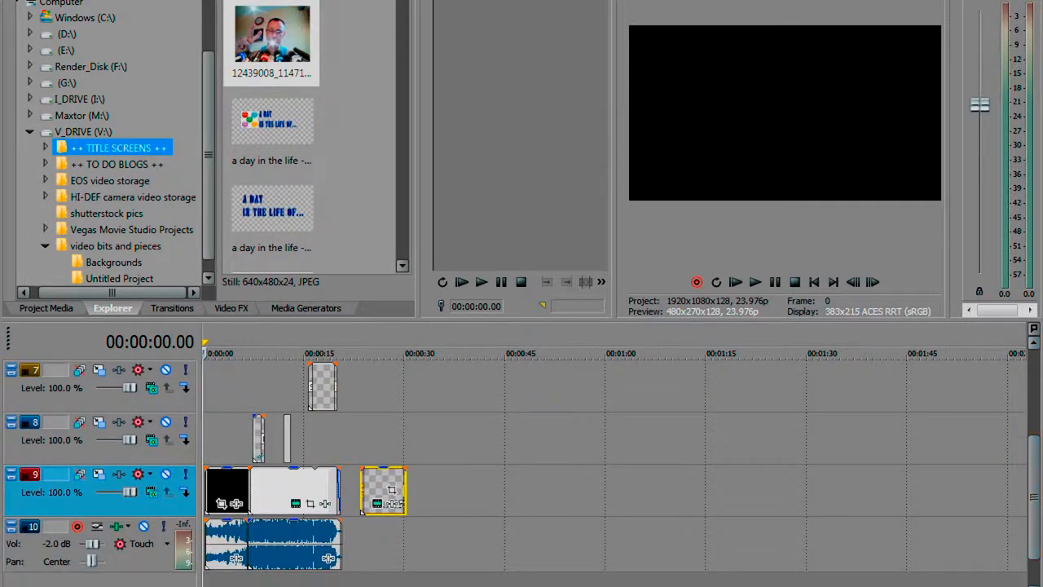
{"action": "scroll", "coordinate": [611, 473], "scroll_direction": "up", "scroll_amount": 6}
{"action": "key", "text": "ctrl+shift+Down"}
{"action": "key", "text": "ctrl+shift+Down"}
{"action": "key", "text": "ctrl+shift+Down"}
{"action": "key", "text": "ctrl+shift+Down"}
{"action": "key", "text": "ctrl+shift+Down"}
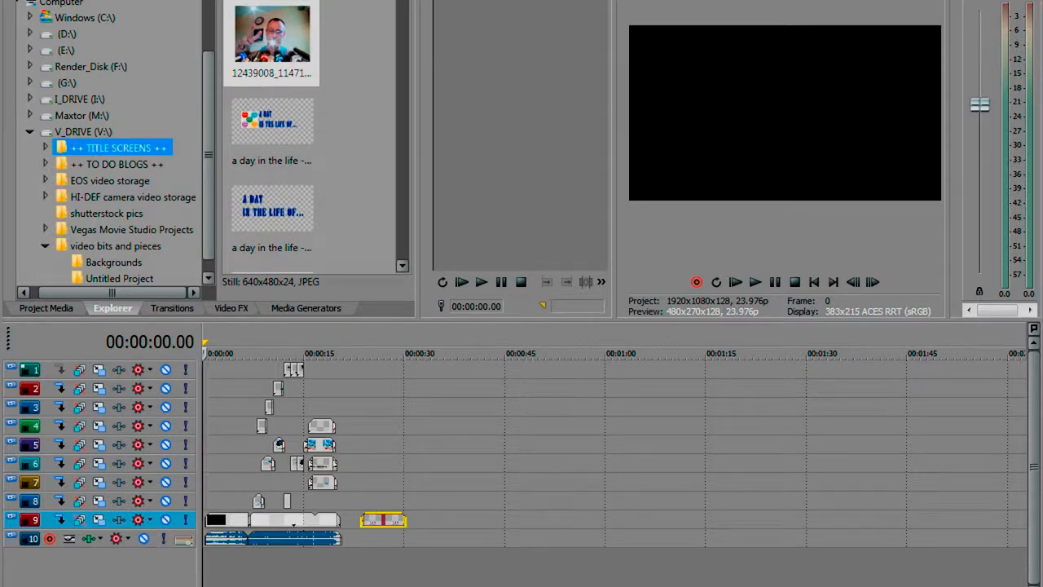
Play the project from the start of the timeline through to the closing caption
{"action": "left_click", "coordinate": [241, 501]}
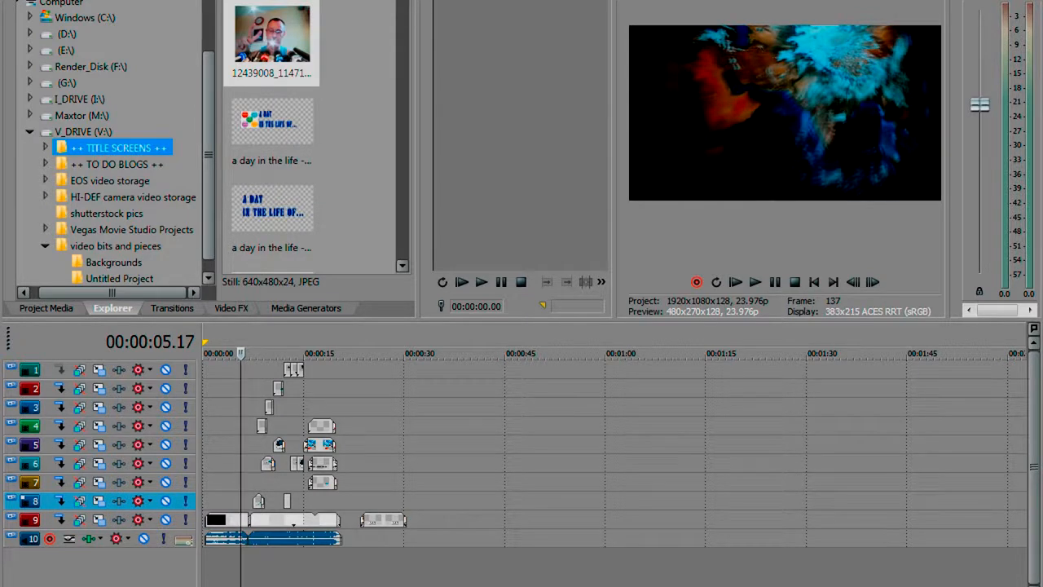
{"action": "key", "text": "ctrl+Home"}
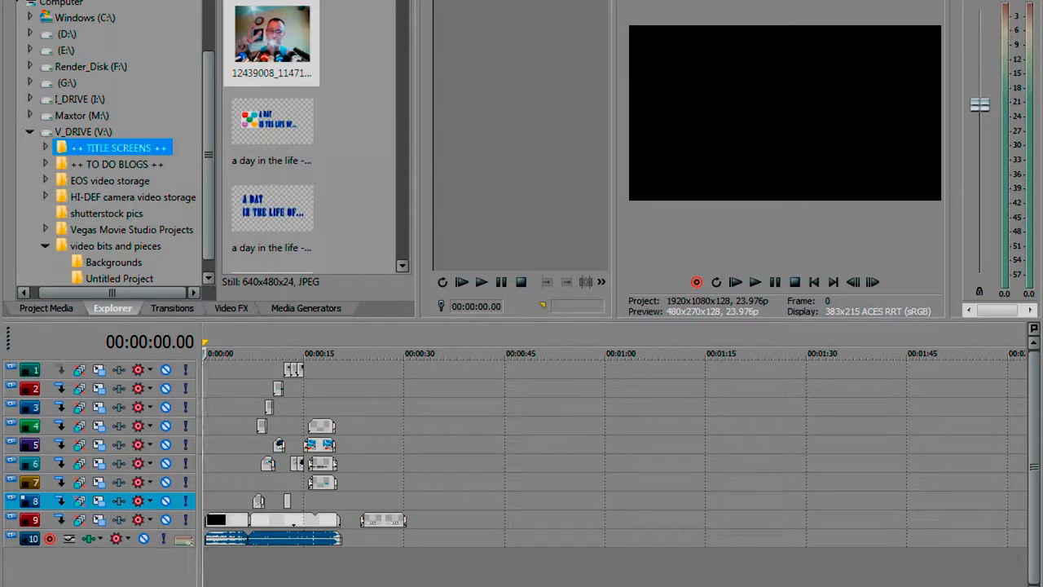
{"action": "key", "text": "space"}
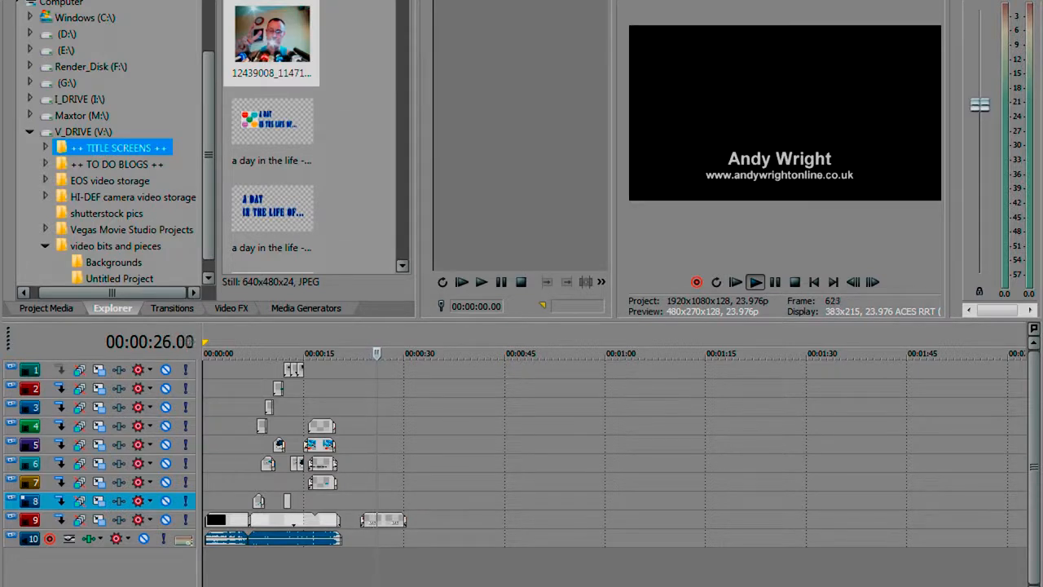
{"action": "key", "text": "space"}
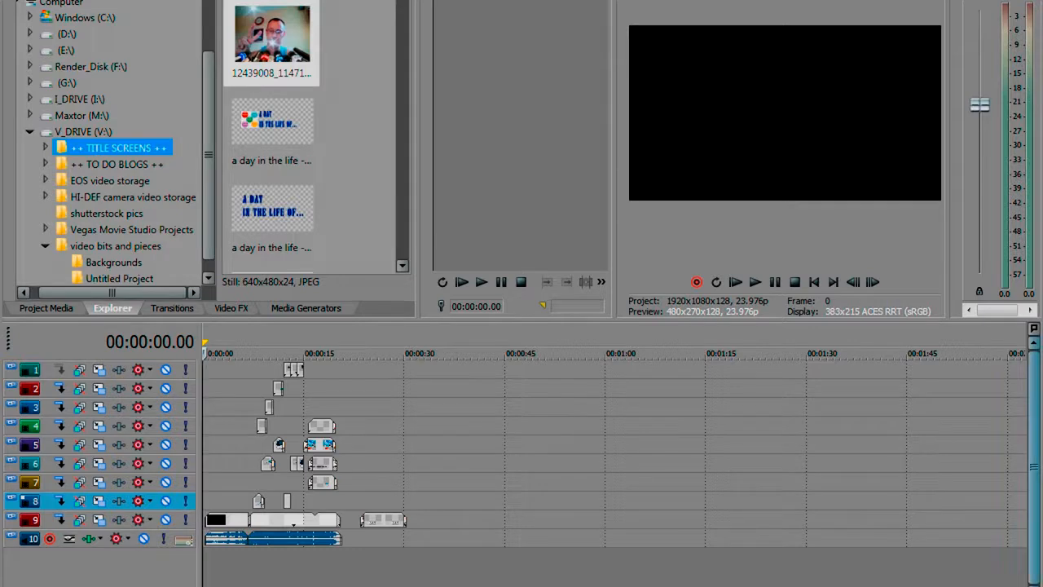
Enlarge the track heights and inspect the Sony Titles & Text settings of the Rough Day title in the end title section
{"action": "key", "text": "ctrl+shift+Down"}
{"action": "key", "text": "ctrl+shift+Down"}
{"action": "key", "text": "ctrl+shift+Down"}
{"action": "key", "text": "ctrl+shift+Down"}
{"action": "key", "text": "ctrl+shift+Down"}
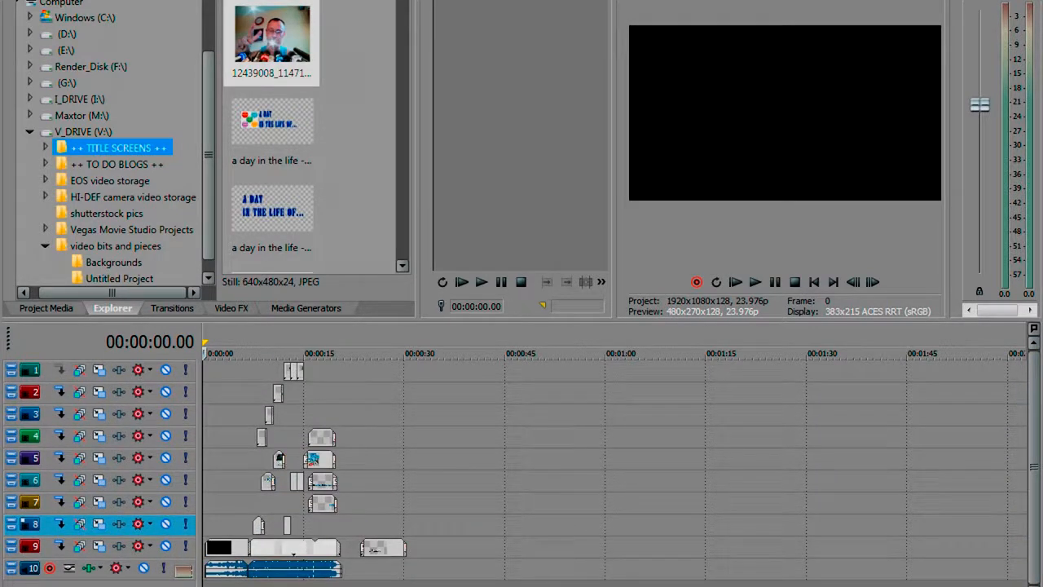
{"action": "key", "text": "ctrl+shift+Down"}
{"action": "key", "text": "ctrl+shift+Down"}
{"action": "key", "text": "ctrl+shift+Down"}
{"action": "key", "text": "ctrl+shift+Down"}
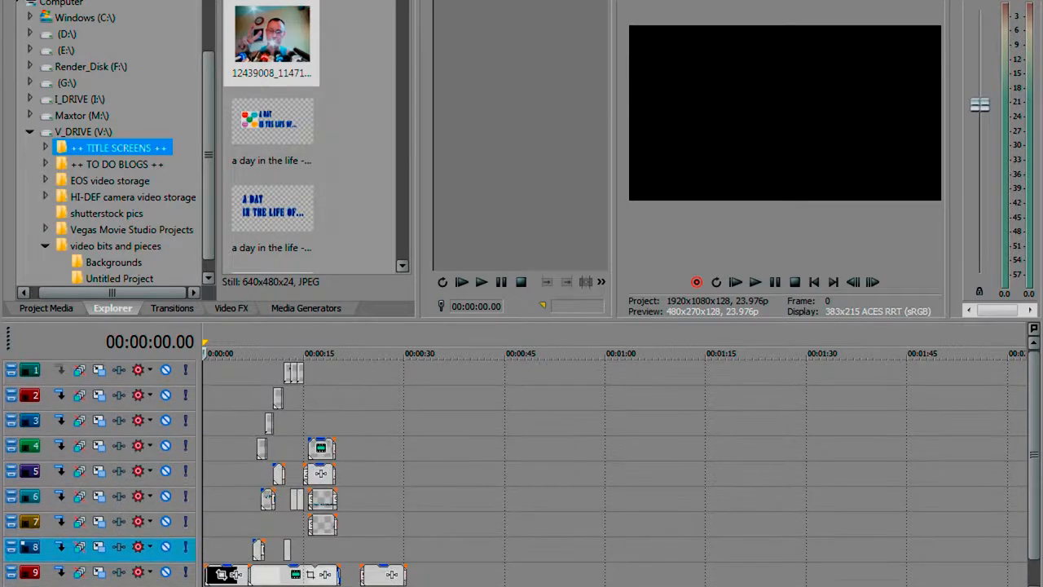
{"action": "key", "text": "ctrl+shift+Down"}
{"action": "key", "text": "ctrl+shift+Down"}
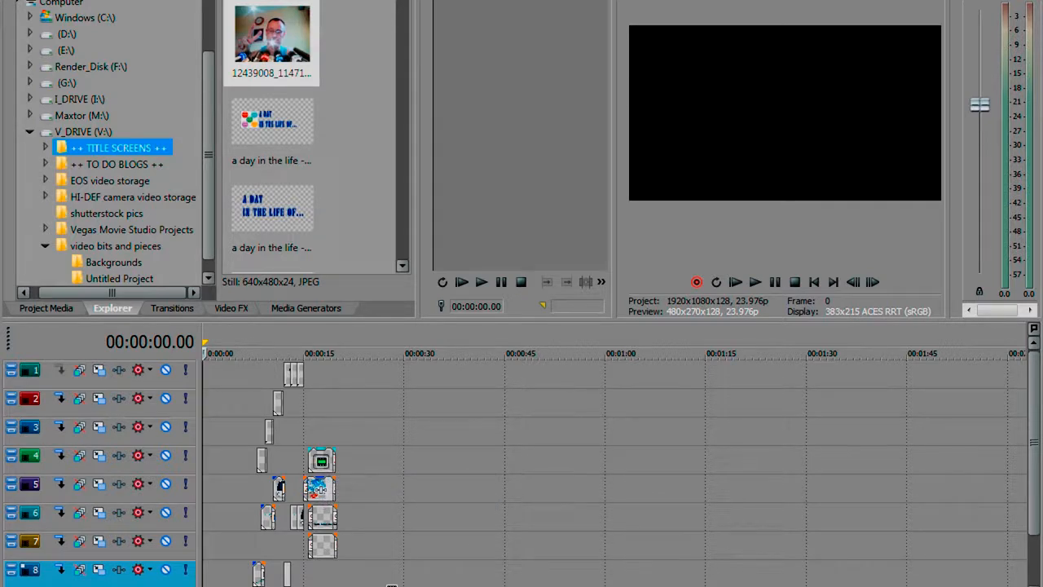
{"action": "left_click", "coordinate": [321, 490]}
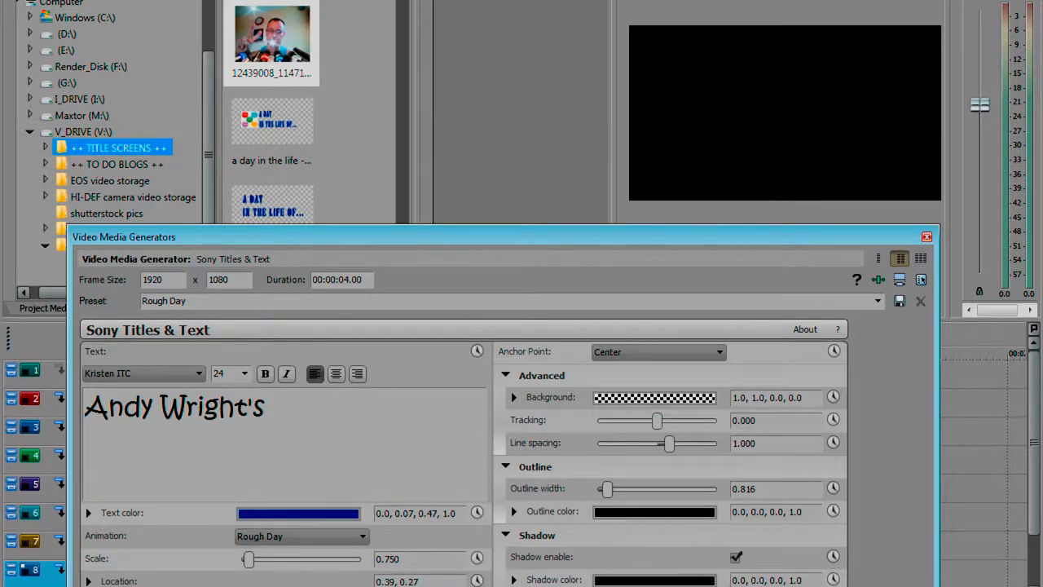
{"action": "left_click", "coordinate": [927, 236]}
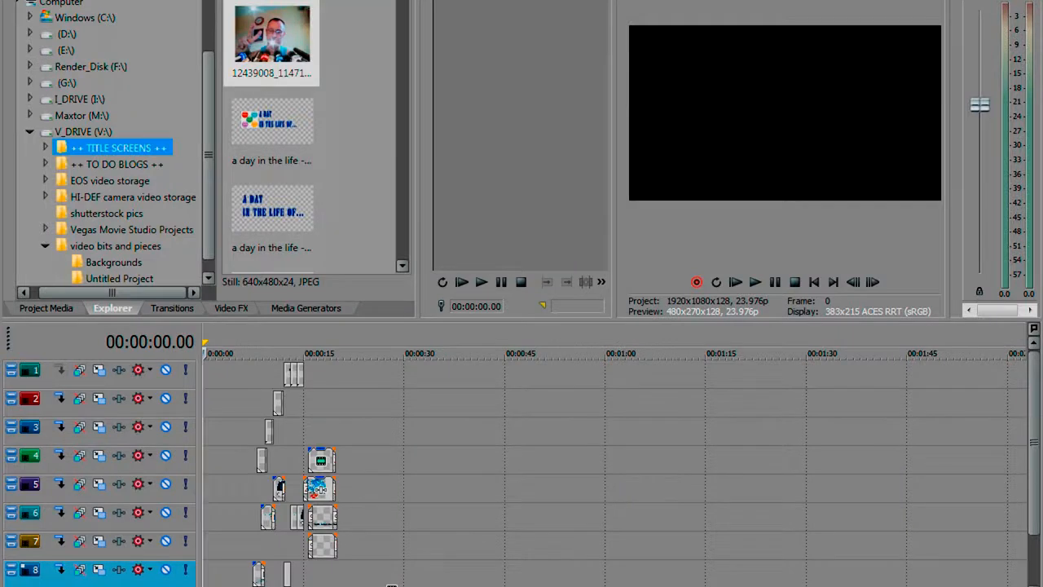
Preview the end title section from 00:00:15.02 and step back through its frames to about 00:00:16
{"action": "left_click", "coordinate": [304, 431]}
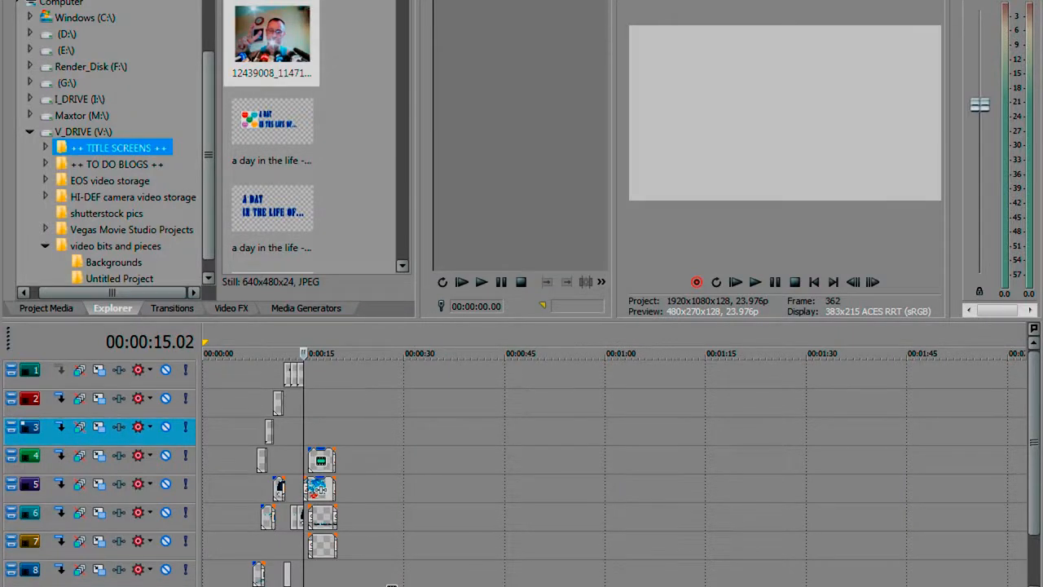
{"action": "key", "text": "space"}
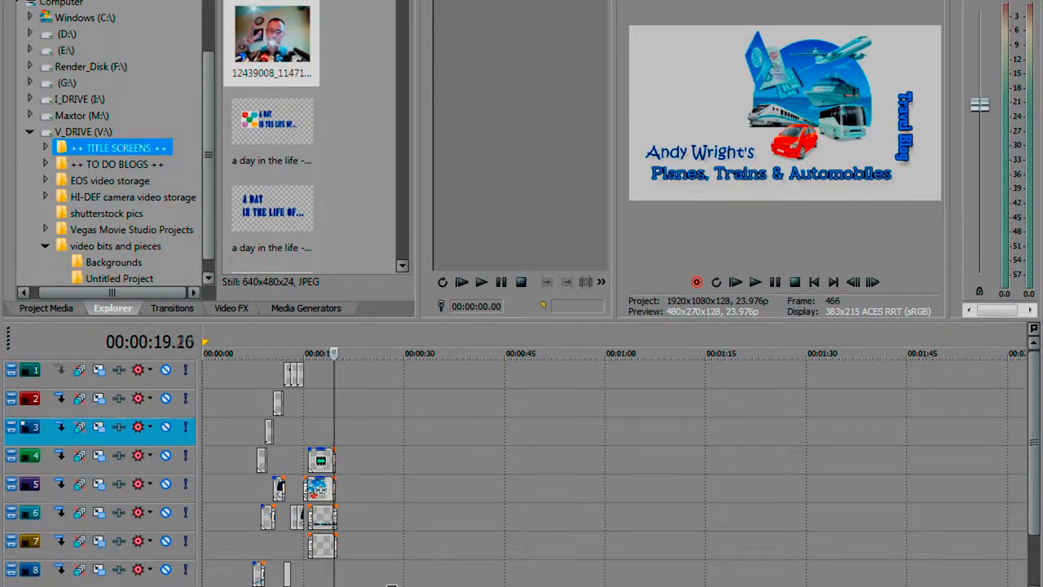
{"action": "key", "text": "Left"}
{"action": "key", "text": "Left"}
{"action": "key", "text": "Left"}
{"action": "key", "text": "Left"}
{"action": "key", "text": "Left"}
{"action": "key", "text": "Left"}
{"action": "key", "text": "Left"}
{"action": "key", "text": "Left"}
{"action": "key", "text": "Left"}
{"action": "key", "text": "Left"}
{"action": "key", "text": "Left"}
{"action": "key", "text": "Left"}
{"action": "key", "text": "Left"}
{"action": "key", "text": "Left"}
{"action": "key", "text": "Left"}
{"action": "key", "text": "Left"}
{"action": "key", "text": "Left"}
{"action": "key", "text": "Left"}
{"action": "key", "text": "Left"}
{"action": "key", "text": "Left"}
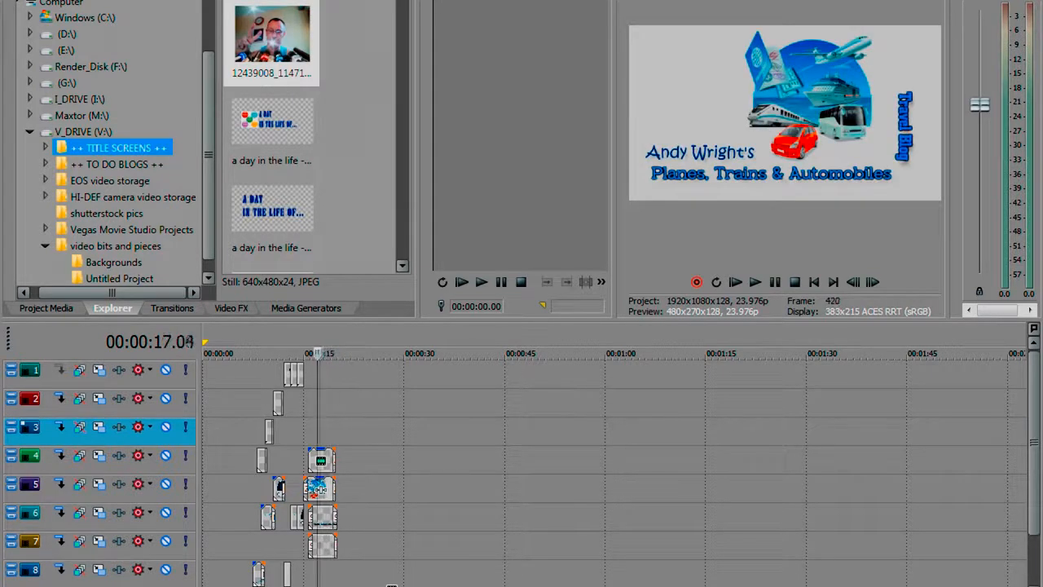
{"action": "key", "text": "Left"}
{"action": "key", "text": "Left"}
{"action": "key", "text": "Left"}
{"action": "key", "text": "Left"}
{"action": "key", "text": "Left"}
{"action": "key", "text": "Left"}
{"action": "key", "text": "Left"}
{"action": "key", "text": "Left"}
{"action": "key", "text": "Left"}
{"action": "key", "text": "Left"}
{"action": "key", "text": "Left"}
{"action": "key", "text": "Left"}
{"action": "key", "text": "Left"}
{"action": "key", "text": "Left"}
{"action": "key", "text": "Left"}
{"action": "key", "text": "Left"}
{"action": "key", "text": "Left"}
{"action": "key", "text": "Left"}
{"action": "key", "text": "Left"}
{"action": "key", "text": "Left"}
{"action": "key", "text": "space"}
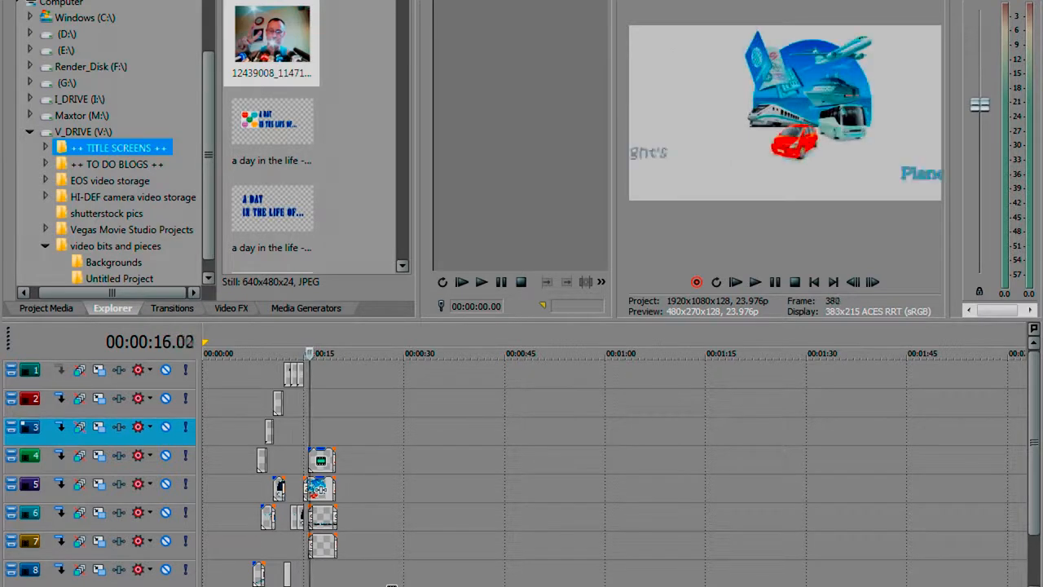
Place the cursor at 00:00:15.20, just before the title texts move in, and play the title animation
{"action": "key", "text": "Right"}
{"action": "key", "text": "Right"}
{"action": "key", "text": "Right"}
{"action": "key", "text": "Right"}
{"action": "key", "text": "Right"}
{"action": "key", "text": "Right"}
{"action": "key", "text": "Right"}
{"action": "key", "text": "Right"}
{"action": "key", "text": "Right"}
{"action": "key", "text": "Right"}
{"action": "key", "text": "Left"}
{"action": "key", "text": "Left"}
{"action": "key", "text": "Left"}
{"action": "key", "text": "Left"}
{"action": "key", "text": "Left"}
{"action": "key", "text": "Left"}
{"action": "key", "text": "Left"}
{"action": "key", "text": "Left"}
{"action": "key", "text": "Left"}
{"action": "key", "text": "Left"}
{"action": "key", "text": "Left"}
{"action": "key", "text": "Left"}
{"action": "key", "text": "Left"}
{"action": "key", "text": "Left"}
{"action": "key", "text": "Left"}
{"action": "key", "text": "Left"}
{"action": "key", "text": "space"}
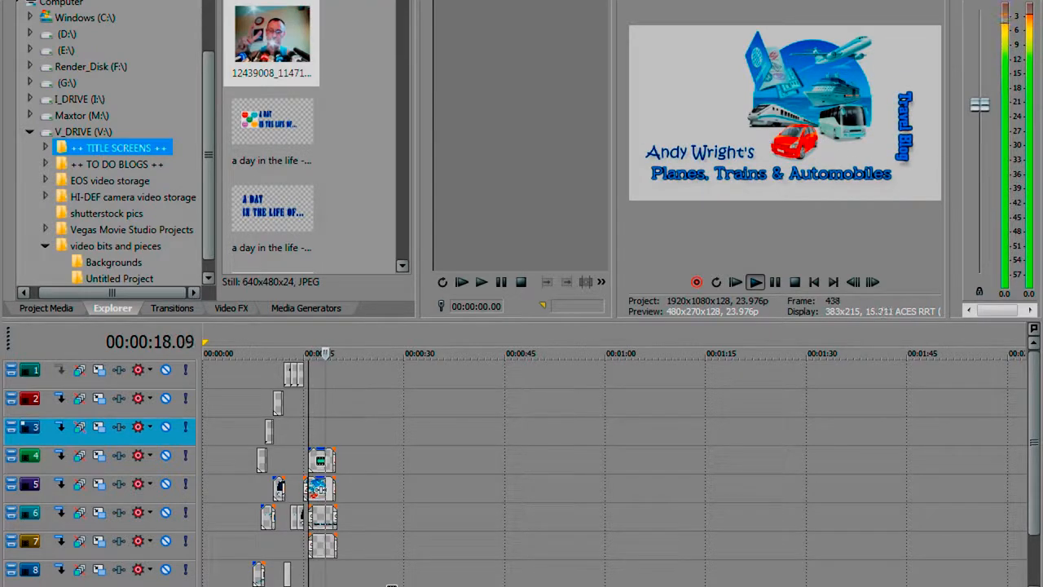
{"action": "key", "text": "space"}
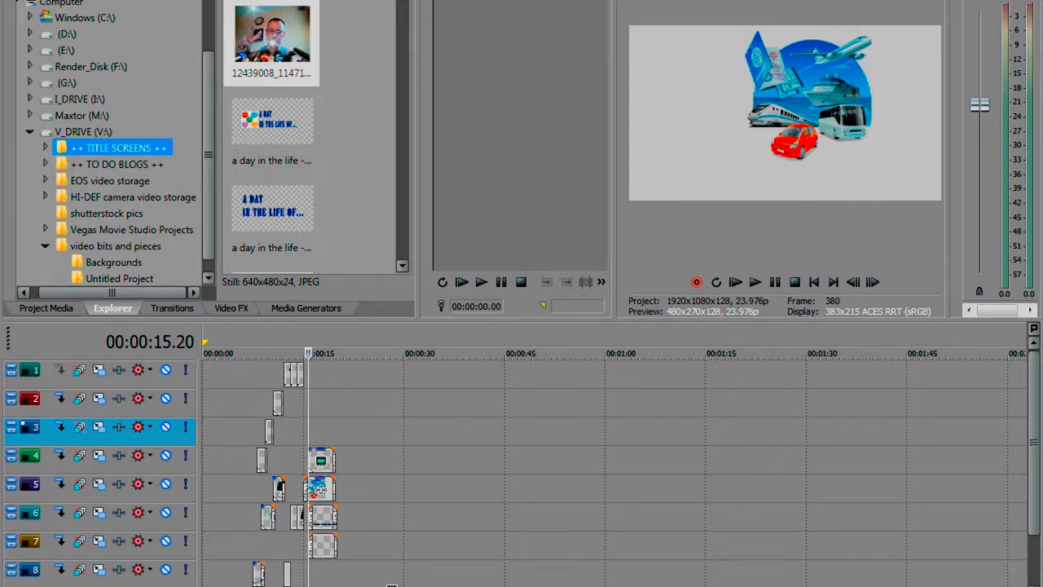
Close the sample project to get back to an empty 1440x1080 project
{"action": "key", "text": "alt+i"}
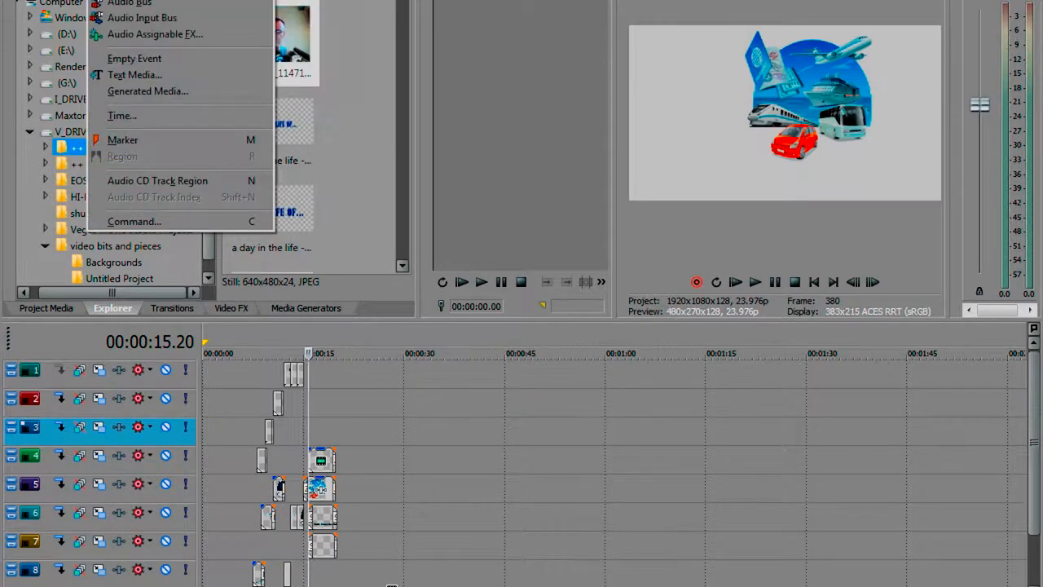
{"action": "key", "text": "Left"}
{"action": "key", "text": "Left"}
{"action": "key", "text": "Left"}
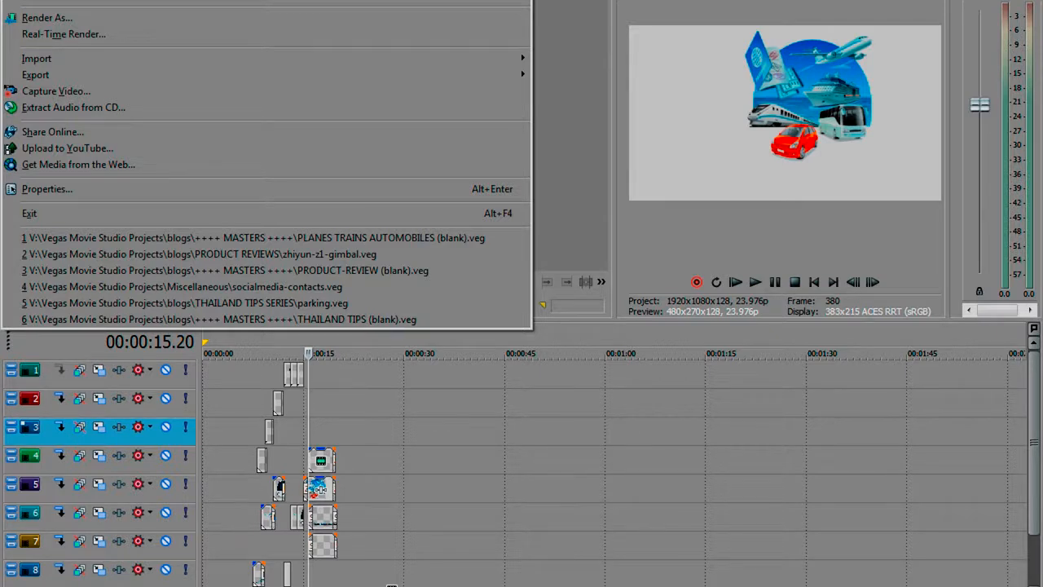
{"action": "key", "text": "Escape"}
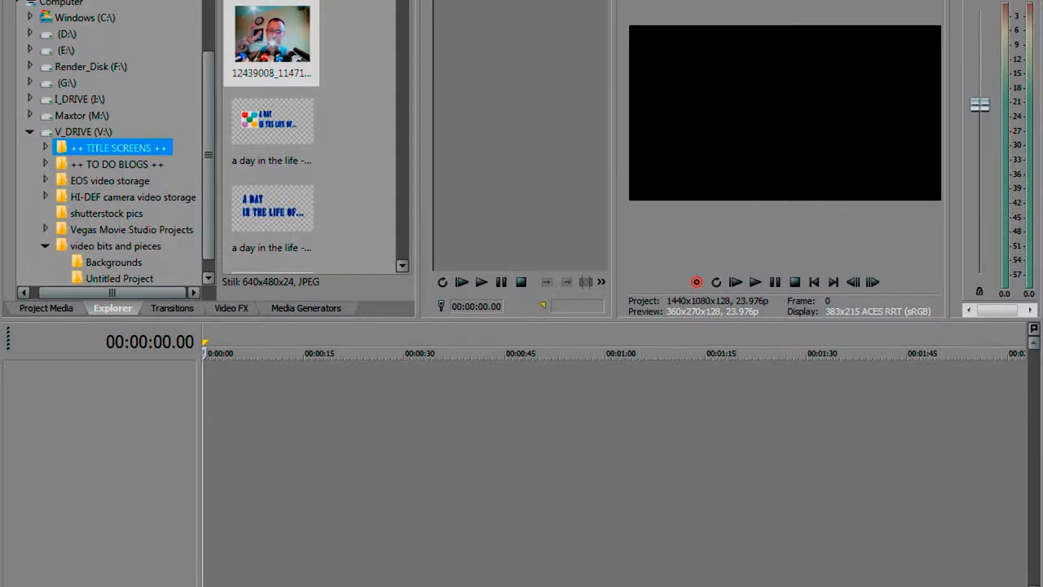
Insert one video track and one audio track below it in the empty project
{"action": "right_click", "coordinate": [166, 387]}
{"action": "key", "text": "Down"}
{"action": "key", "text": "Down"}
{"action": "key", "text": "Down"}
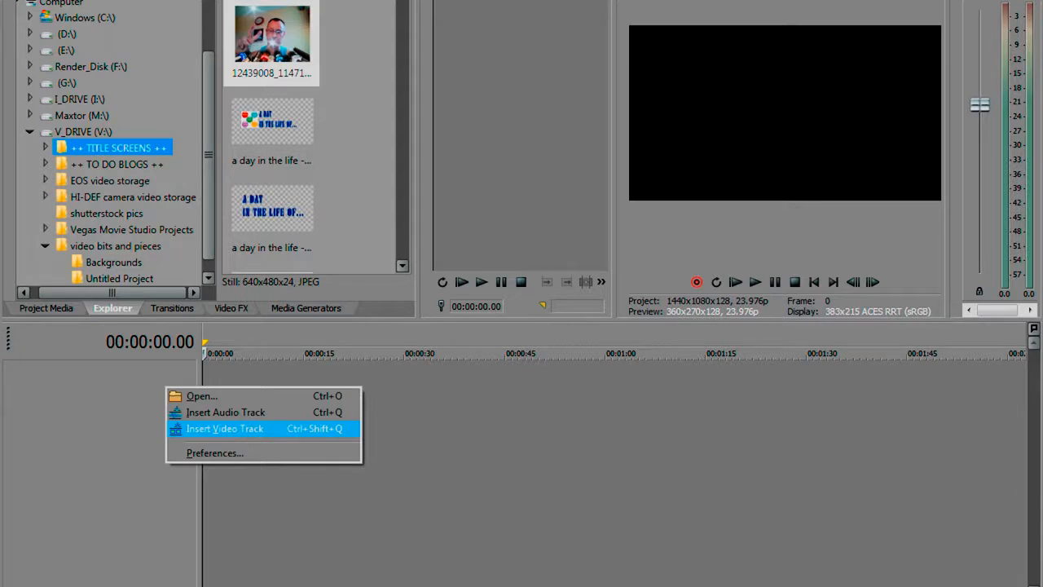
{"action": "key", "text": "Return"}
{"action": "right_click", "coordinate": [89, 453]}
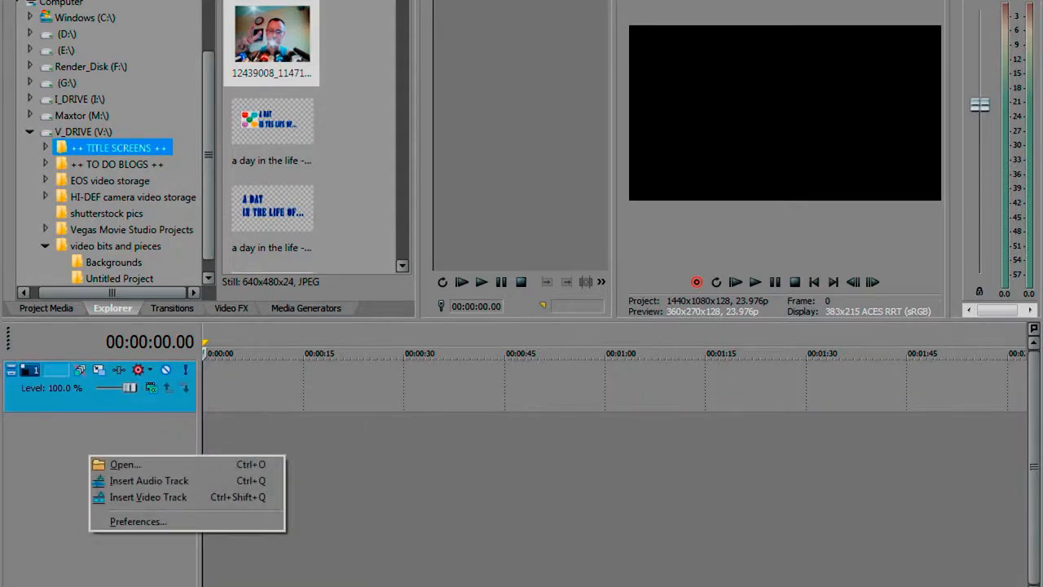
{"action": "left_click", "coordinate": [148, 481]}
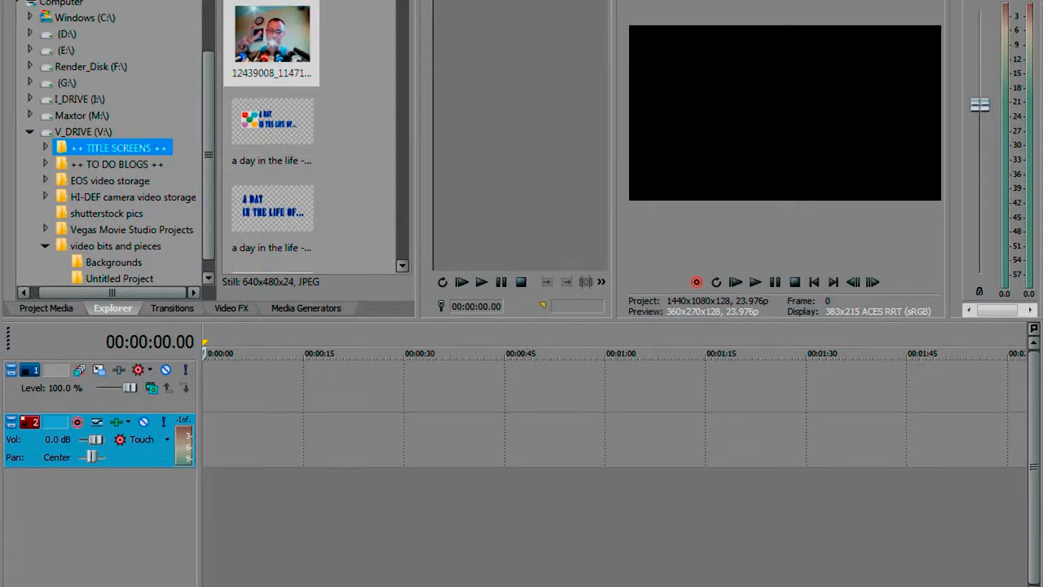
Place the 2560x1440 photo-collage YouTube banner image from the TITLE SCREENS folder at the start of the video track
{"action": "left_click", "coordinate": [272, 214]}
{"action": "scroll", "coordinate": [271, 138], "scroll_direction": "down", "scroll_amount": 3}
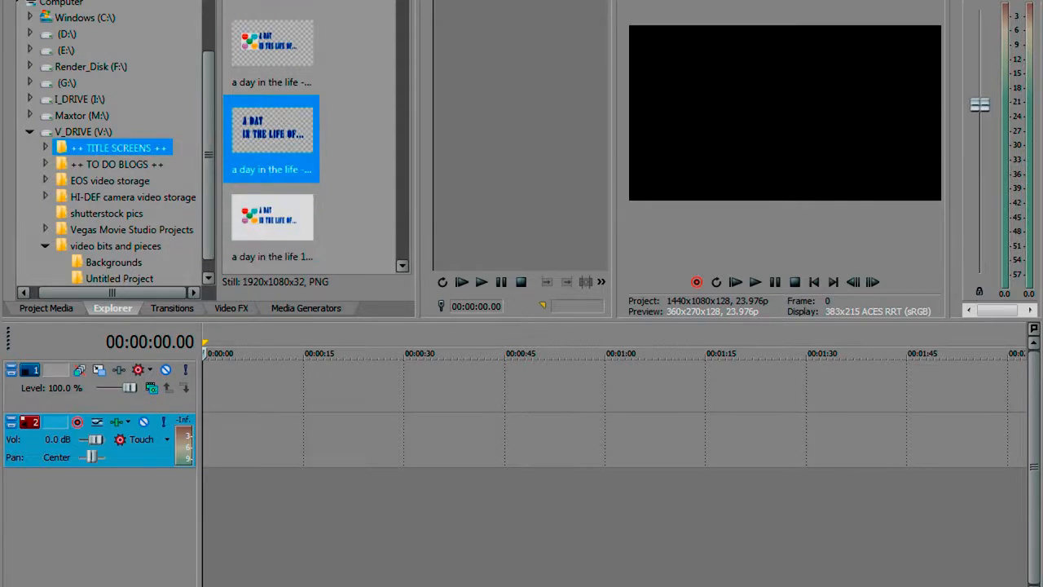
{"action": "scroll", "coordinate": [271, 139], "scroll_direction": "down", "scroll_amount": 1}
{"action": "scroll", "coordinate": [271, 139], "scroll_direction": "down", "scroll_amount": 4}
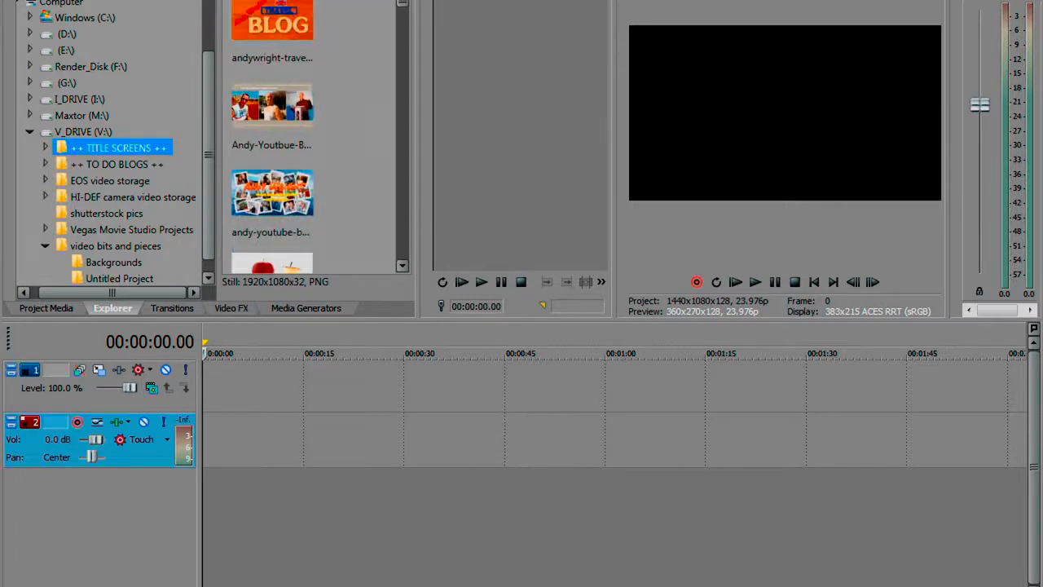
{"action": "left_click", "coordinate": [272, 196]}
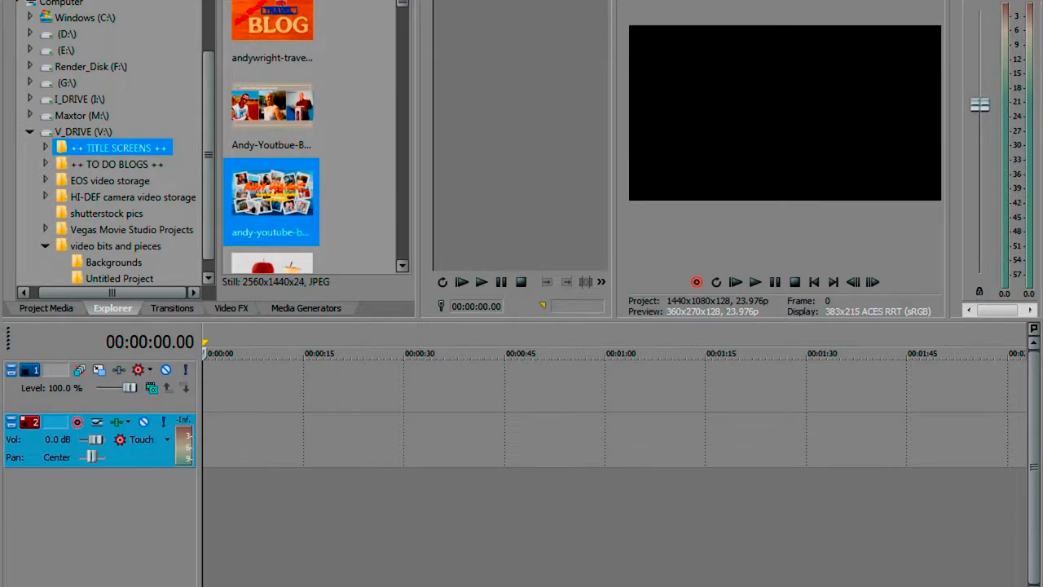
{"action": "left_click_drag", "start_coordinate": [272, 196], "coordinate": [207, 388]}
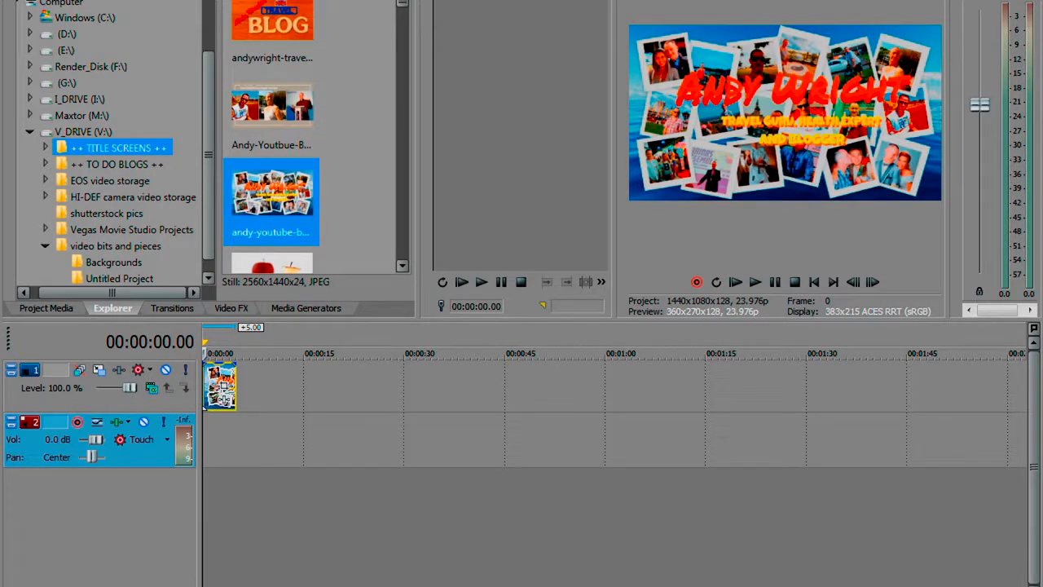
Apply the Default 3D Fly In/Out transition to the start of the banner image and keep its default settings
{"action": "left_click", "coordinate": [172, 308]}
{"action": "scroll", "coordinate": [253, 385], "scroll_direction": "up", "scroll_amount": 4}
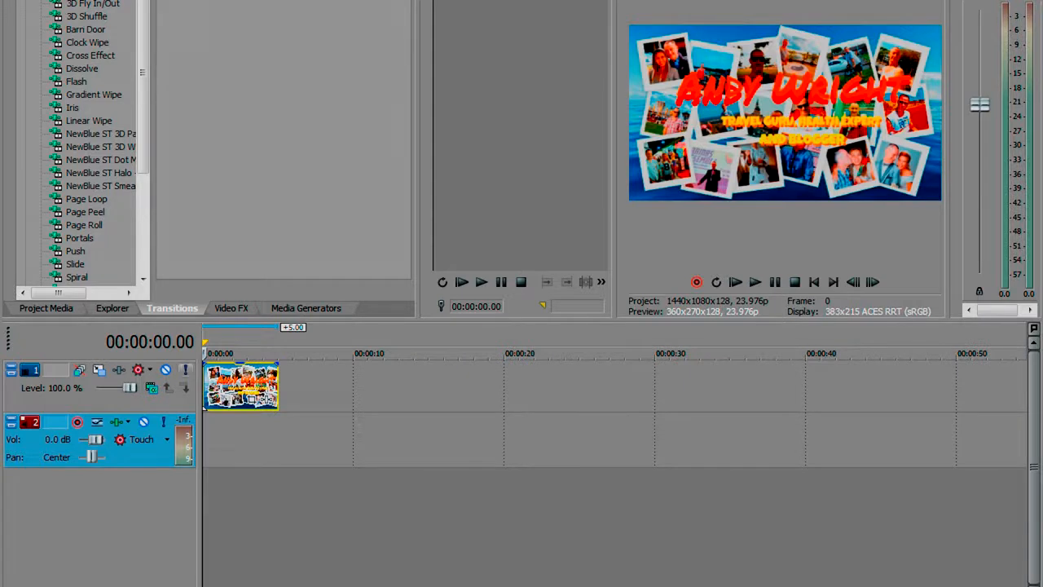
{"action": "scroll", "coordinate": [253, 386], "scroll_direction": "up", "scroll_amount": 5}
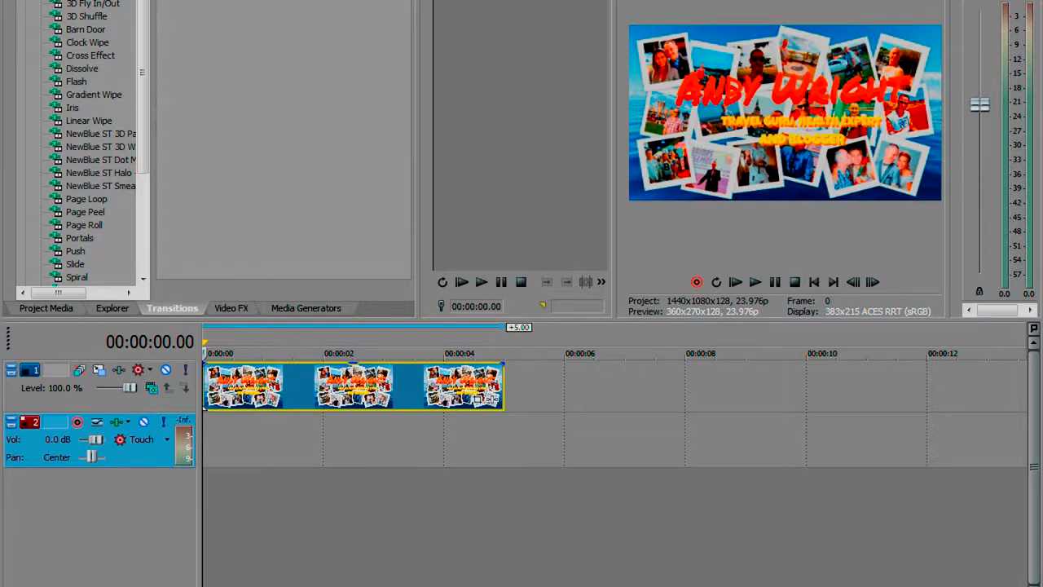
{"action": "left_click", "coordinate": [93, 5]}
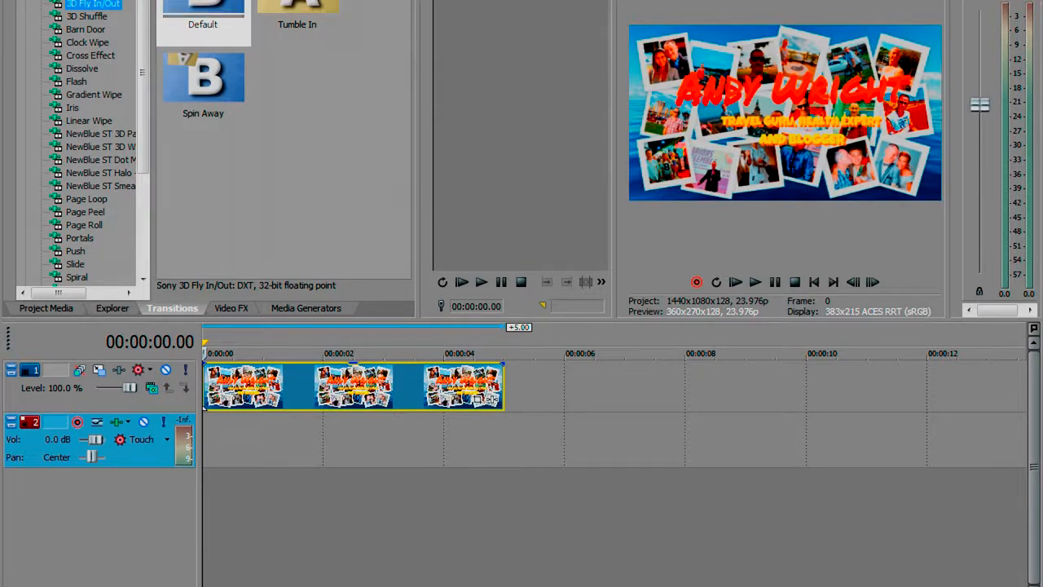
{"action": "left_click", "coordinate": [203, 8]}
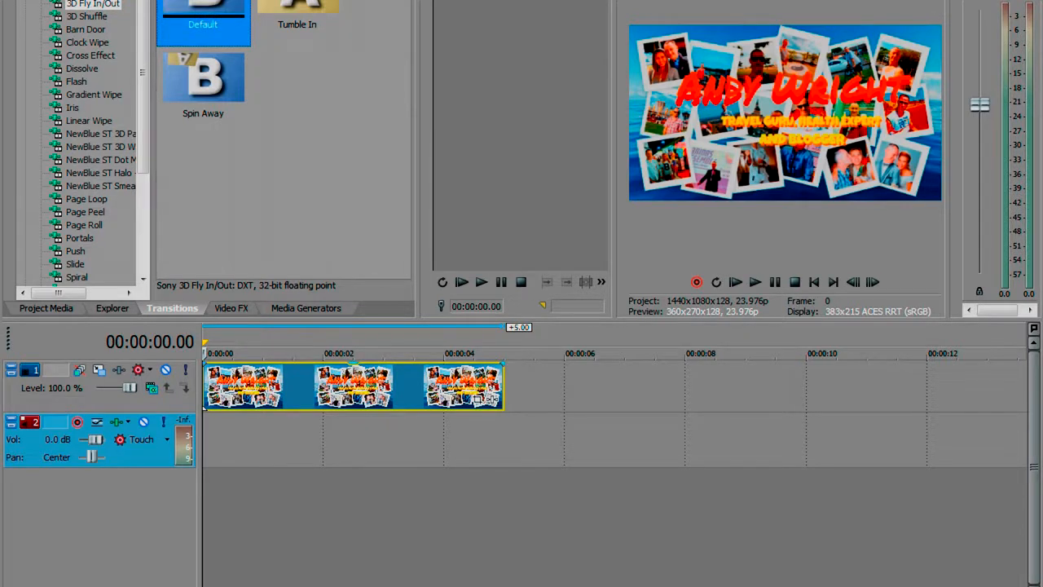
{"action": "left_click_drag", "start_coordinate": [203, 8], "coordinate": [215, 387]}
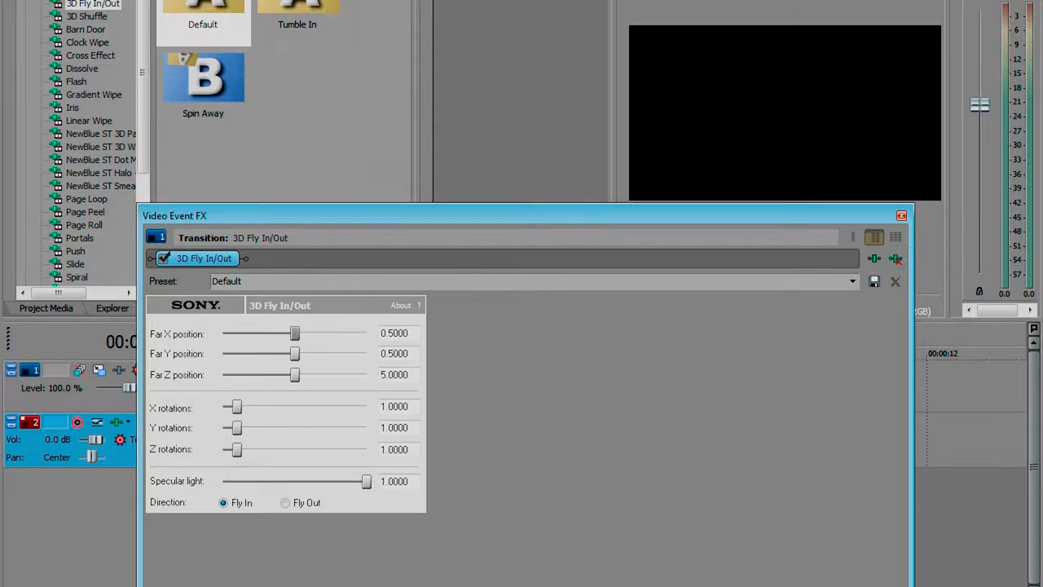
{"action": "left_click", "coordinate": [901, 215]}
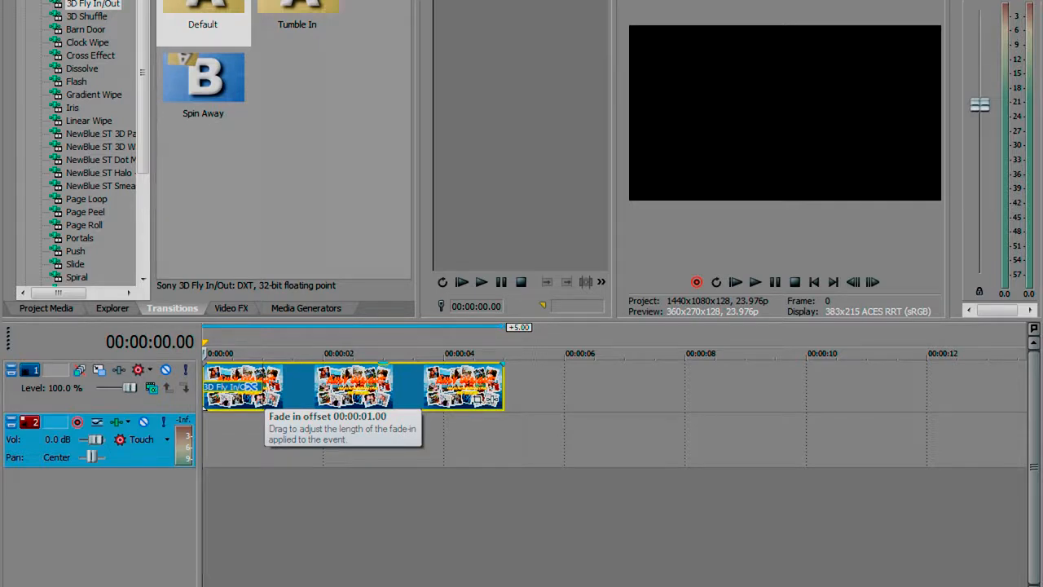
Shorten the banner's 3D Fly In/Out fade-in to 00:00:00.10 and preview it from the start
{"action": "left_click_drag", "start_coordinate": [264, 366], "coordinate": [229, 366]}
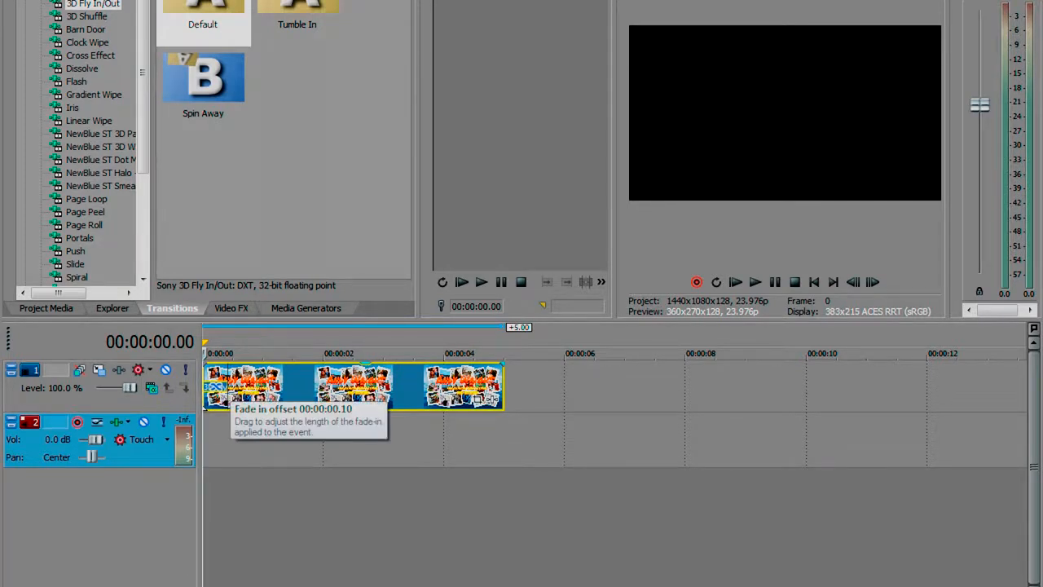
{"action": "key", "text": "space"}
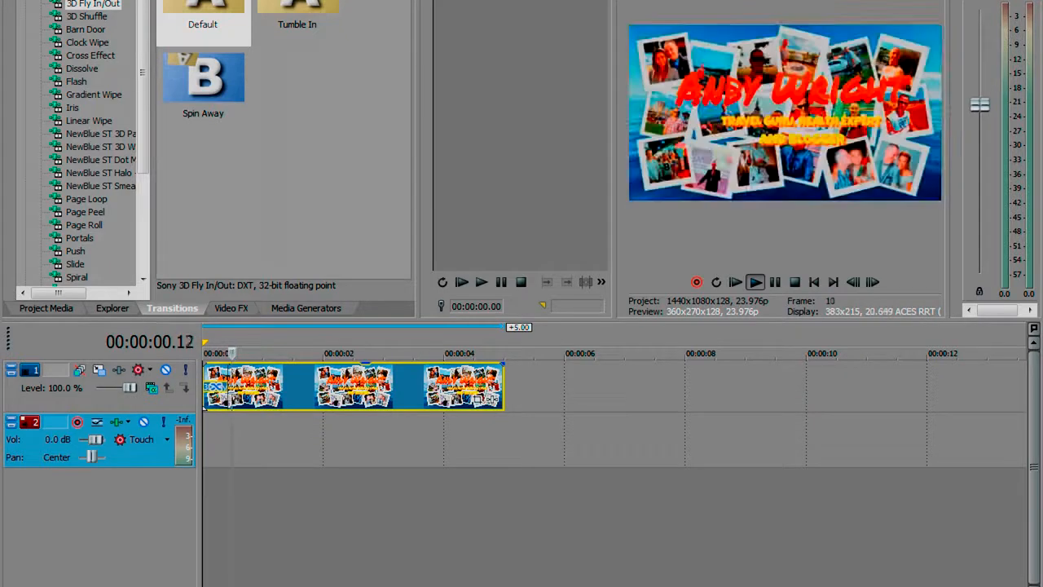
{"action": "key", "text": "space"}
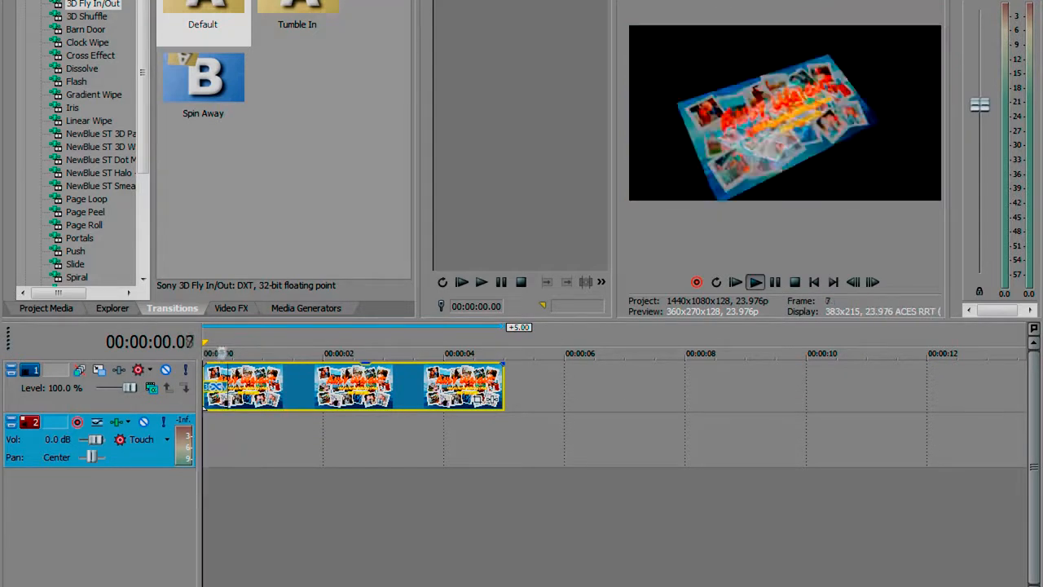
{"action": "key", "text": "space"}
{"action": "key", "text": "space"}
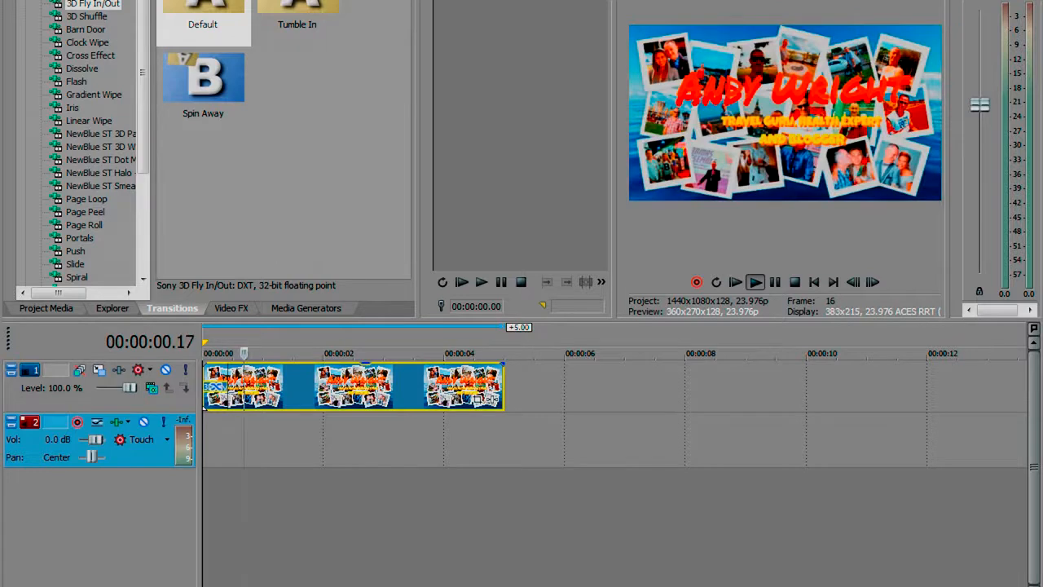
{"action": "key", "text": "space"}
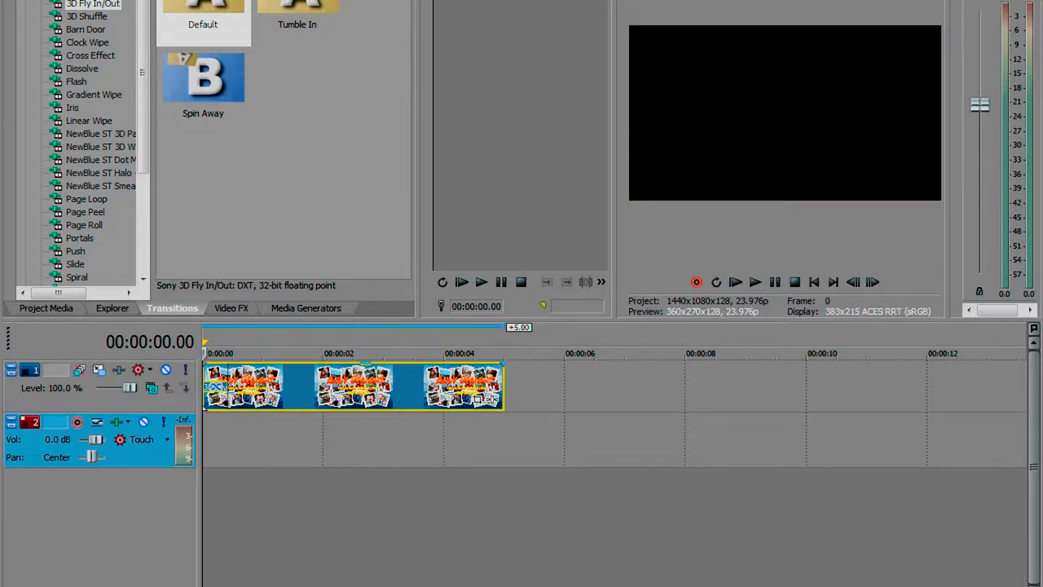
Lengthen the banner's fade-in transition to about one second and preview it from the start
{"action": "left_click", "coordinate": [227, 352]}
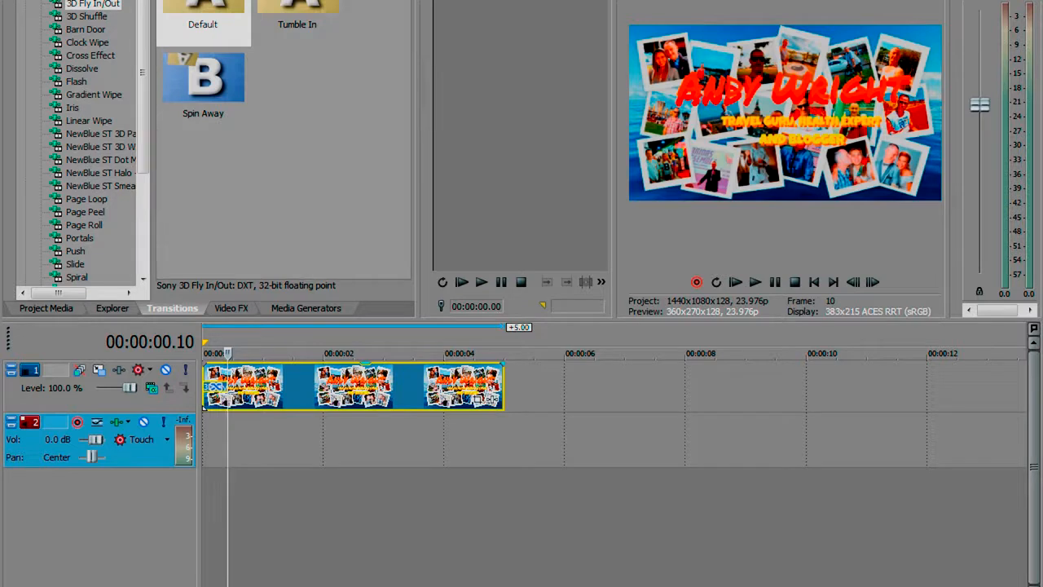
{"action": "left_click_drag", "start_coordinate": [228, 396], "coordinate": [262, 396]}
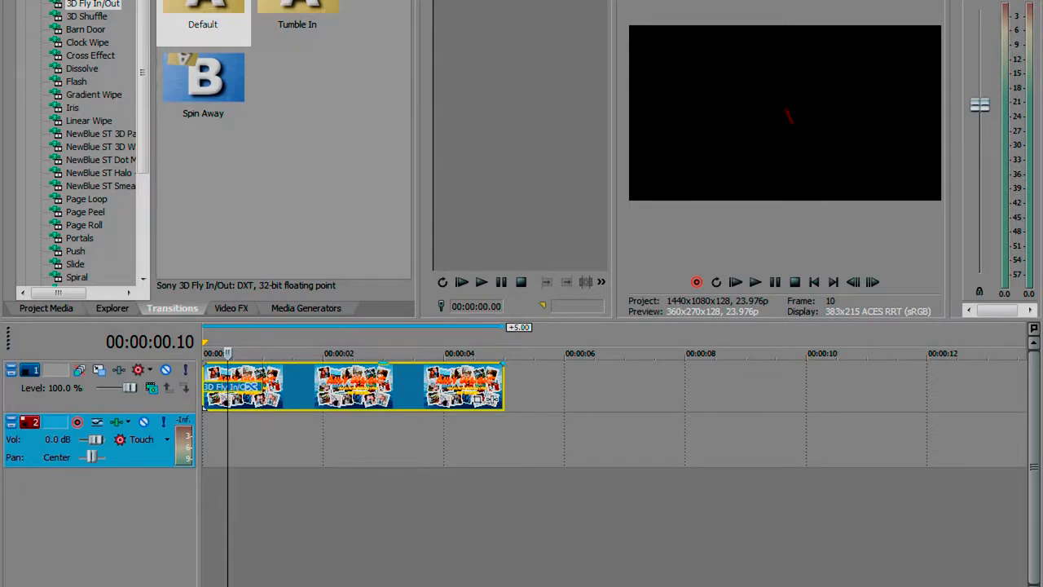
{"action": "key", "text": "Home"}
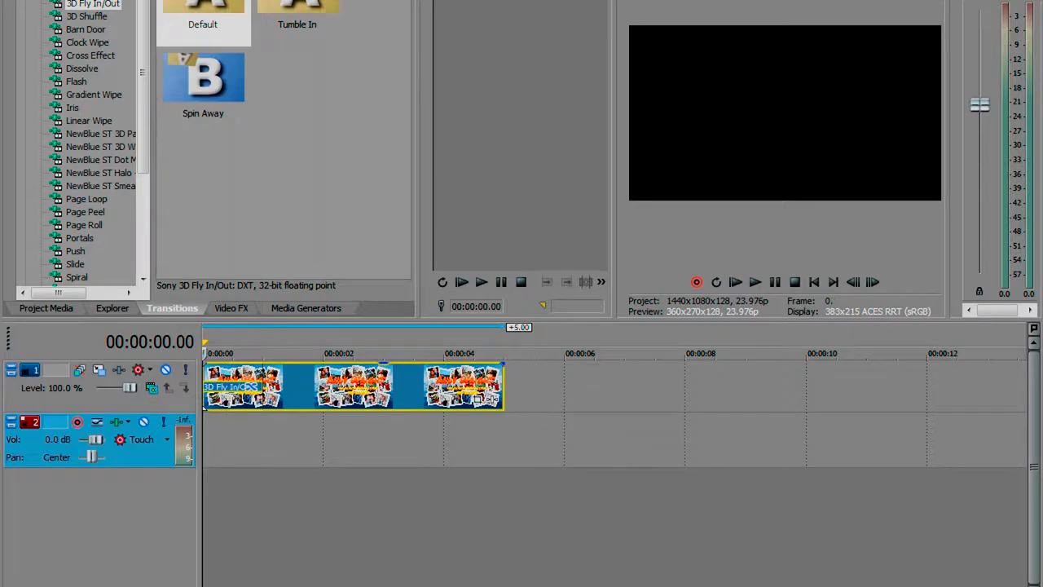
{"action": "key", "text": "space"}
{"action": "key", "text": "space"}
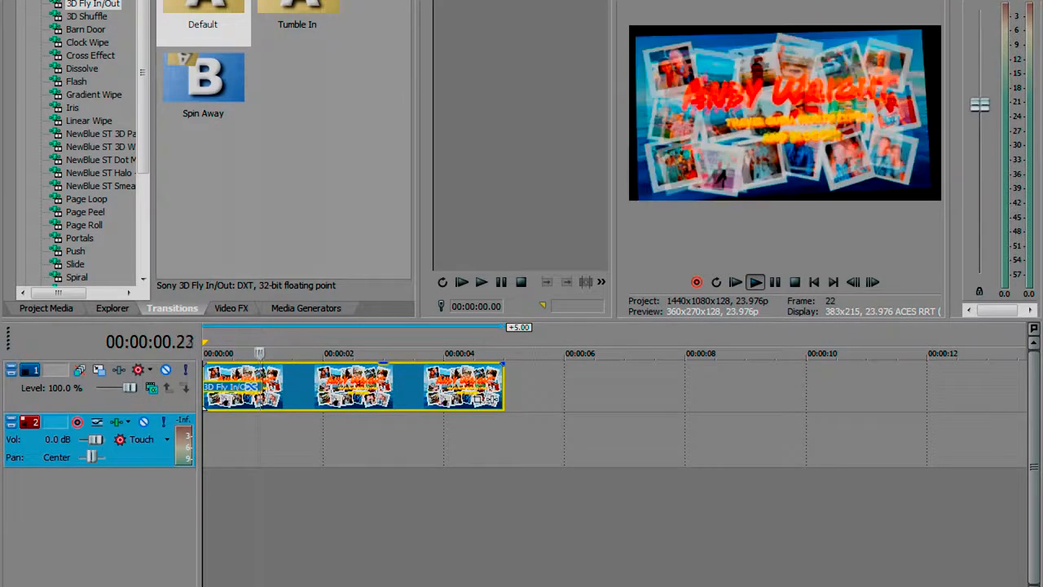
{"action": "key", "text": "space"}
{"action": "key", "text": "space"}
{"action": "key", "text": "space"}
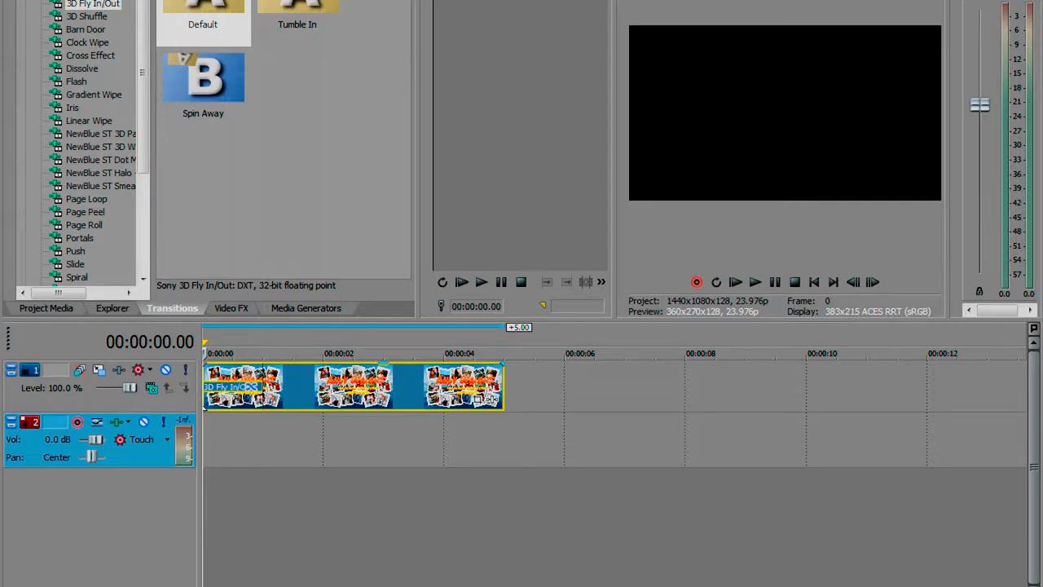
Shorten the banner's fade-in transition to a little over half a second and preview it from the start
{"action": "left_click", "coordinate": [262, 383]}
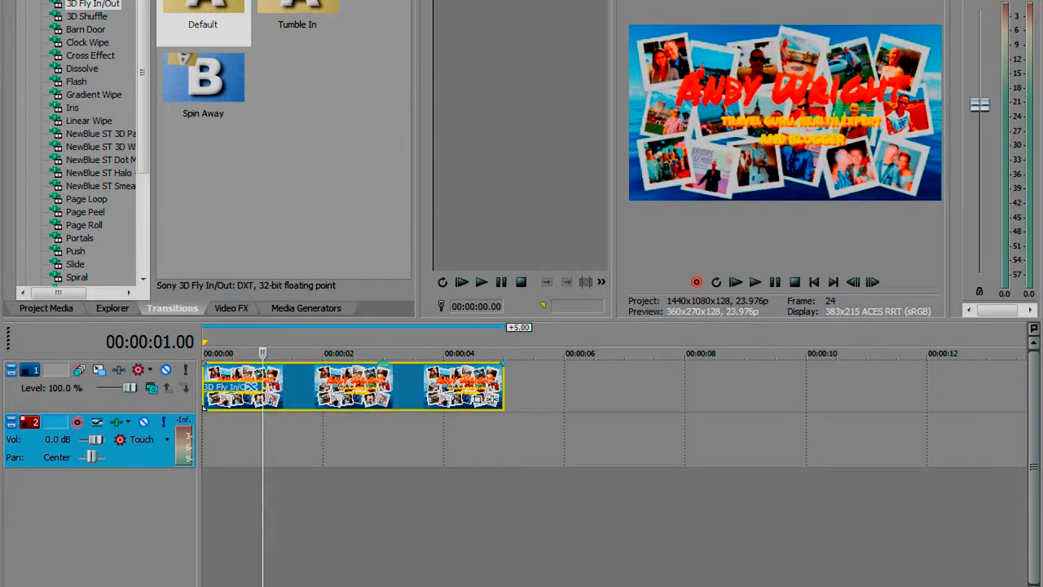
{"action": "left_click_drag", "start_coordinate": [242, 369], "coordinate": [240, 372]}
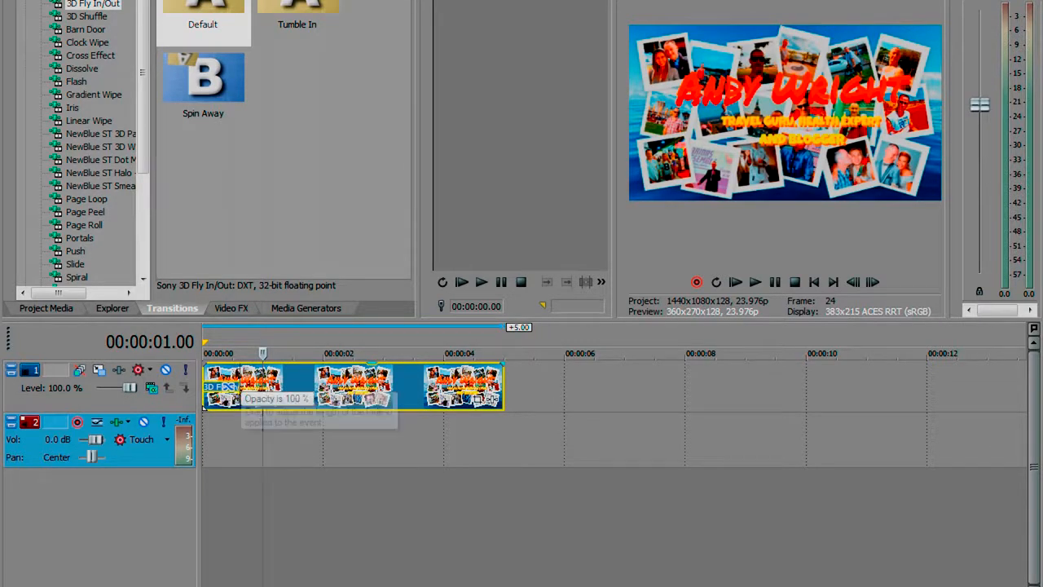
{"action": "key", "text": "space"}
{"action": "key", "text": "space"}
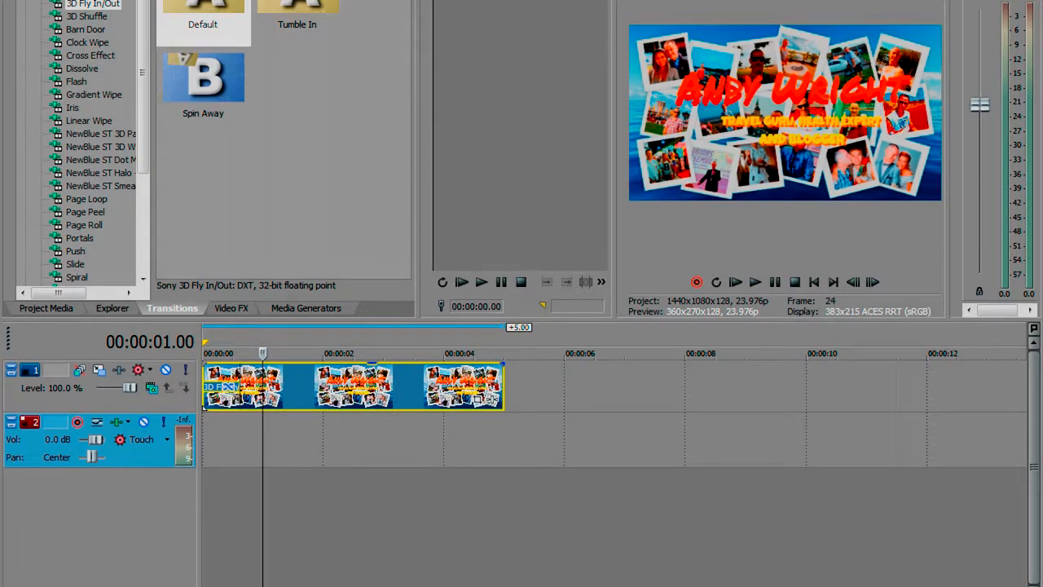
{"action": "key", "text": "Home"}
{"action": "key", "text": "space"}
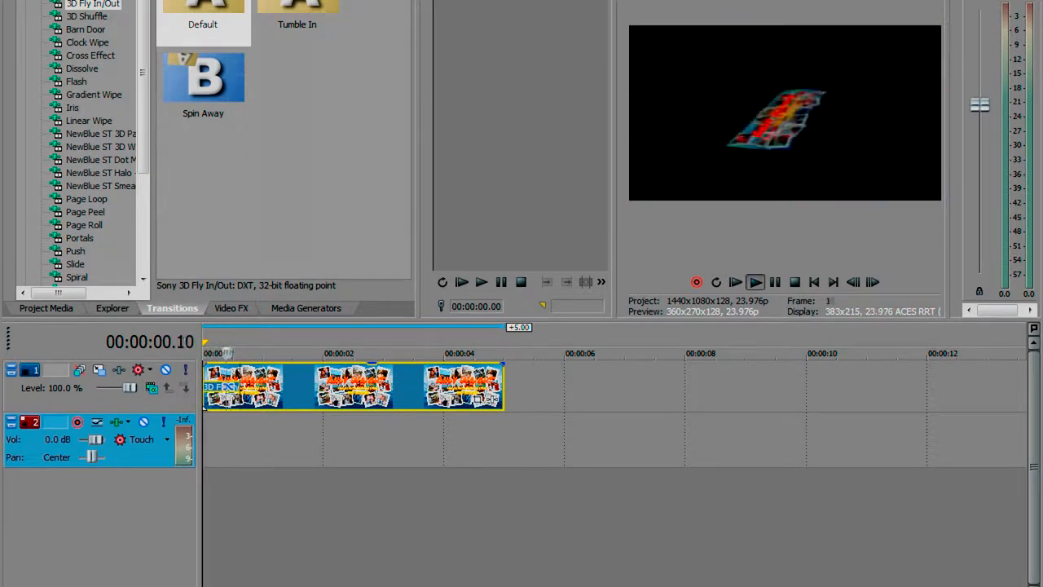
{"action": "key", "text": "space"}
{"action": "key", "text": "space"}
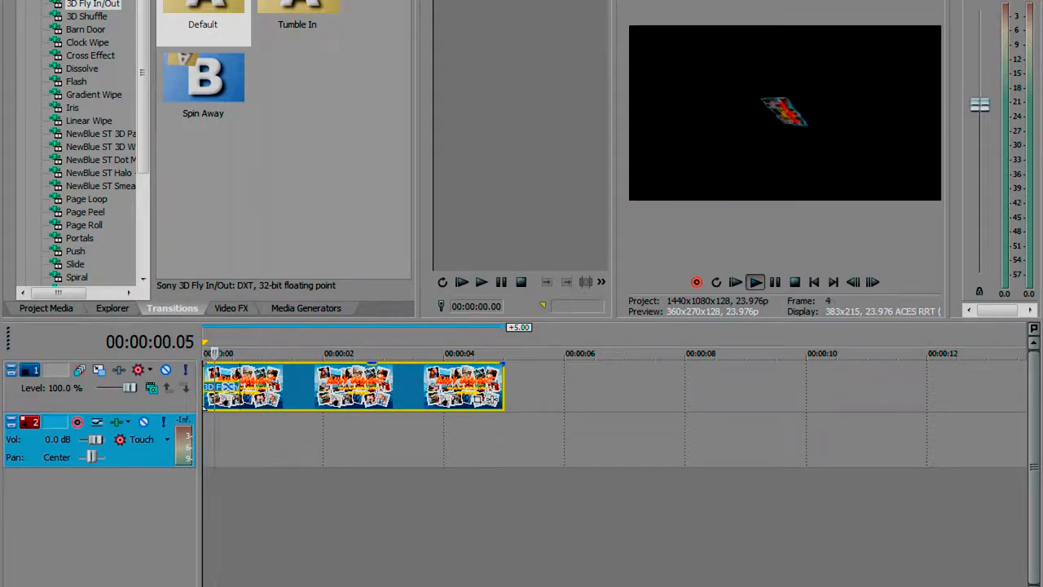
{"action": "key", "text": "space"}
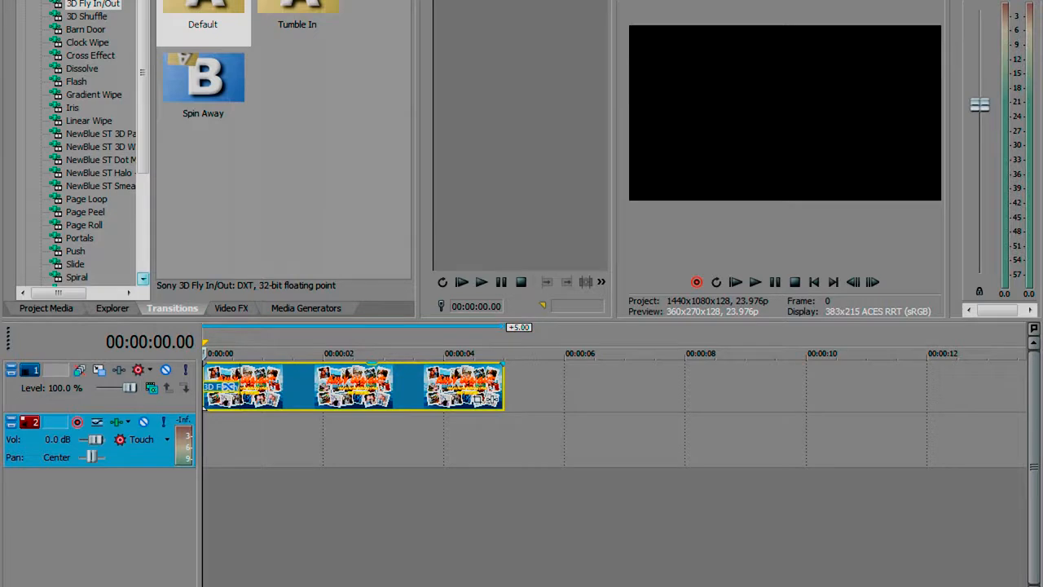
Browse to the AK-020 Corporate Sound Toolbox folder inside Royalty Free Music on I_DRIVE
{"action": "left_click", "coordinate": [112, 308]}
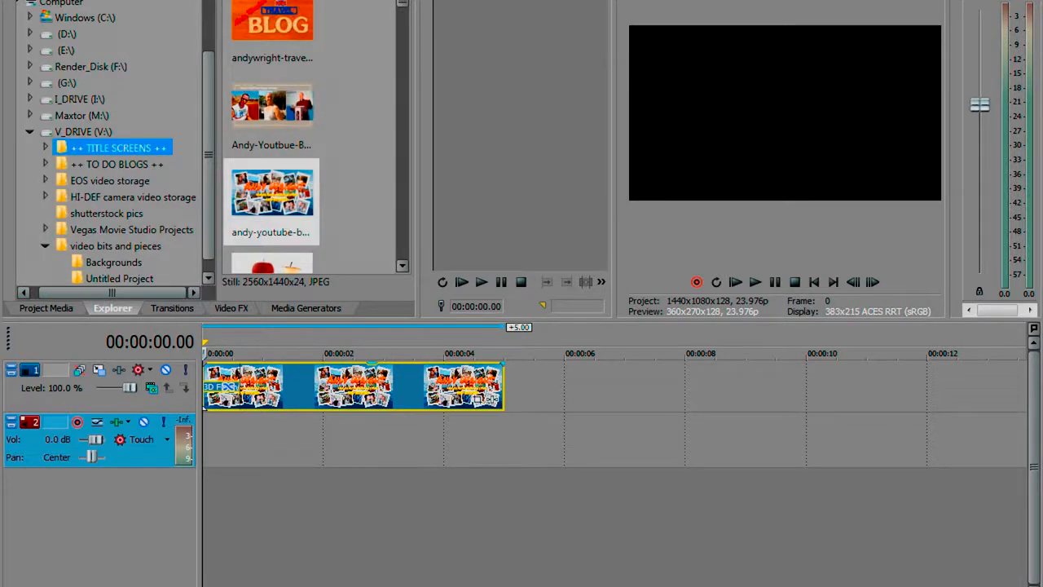
{"action": "left_click", "coordinate": [79, 98]}
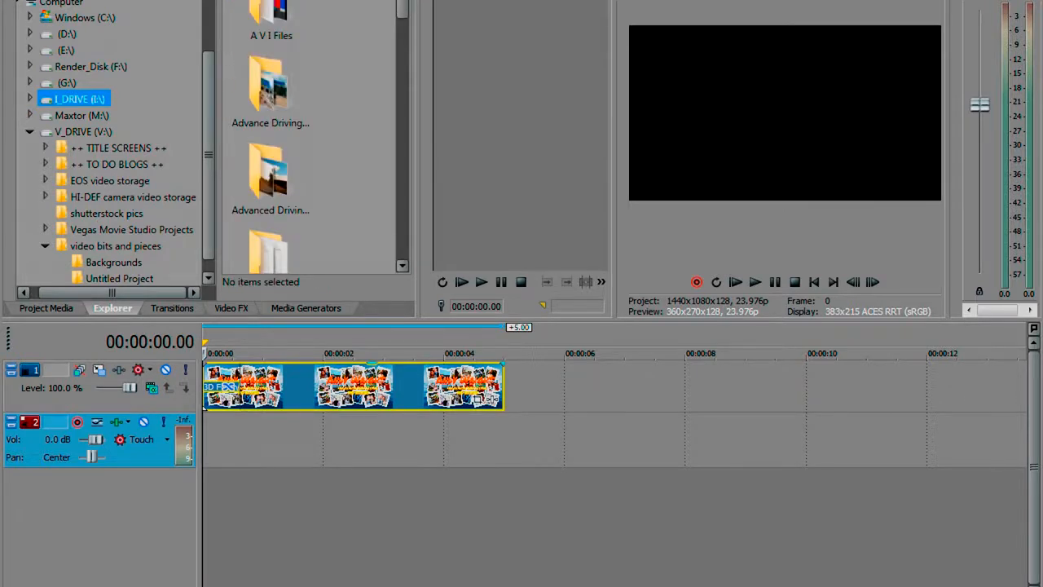
{"action": "left_click", "coordinate": [270, 179]}
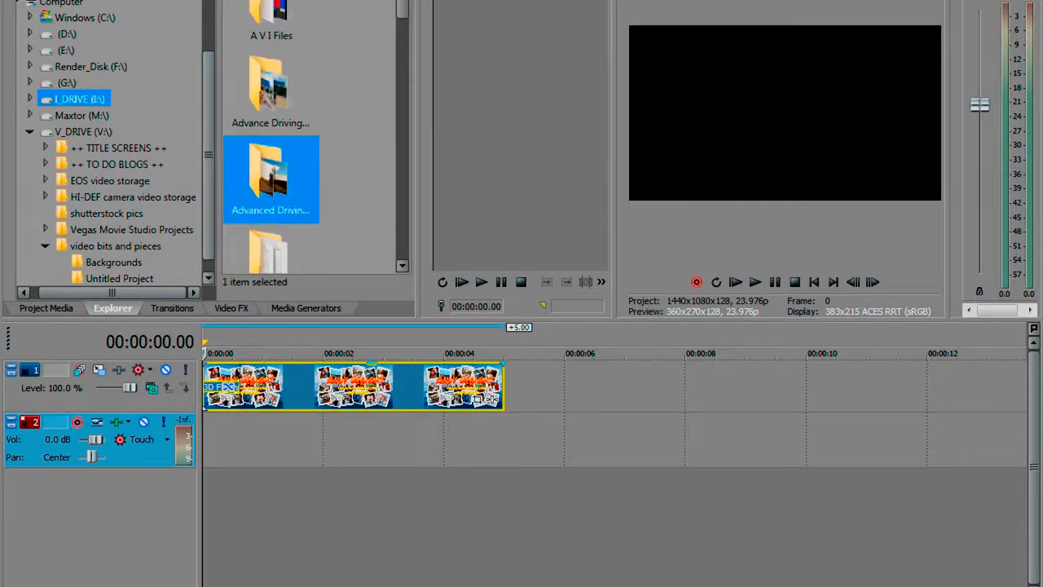
{"action": "key", "text": "w"}
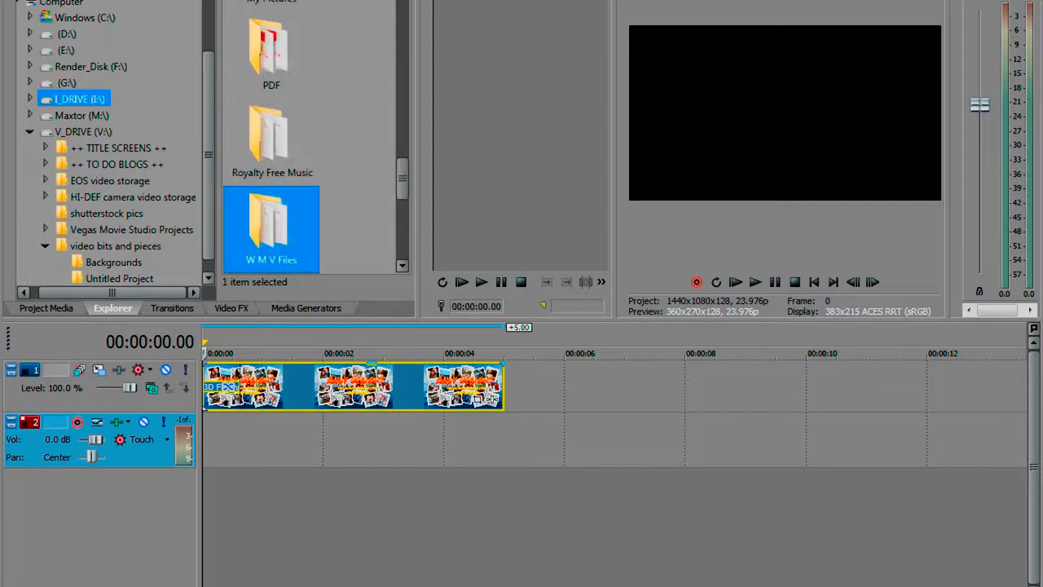
{"action": "key", "text": "r"}
{"action": "key", "text": "Return"}
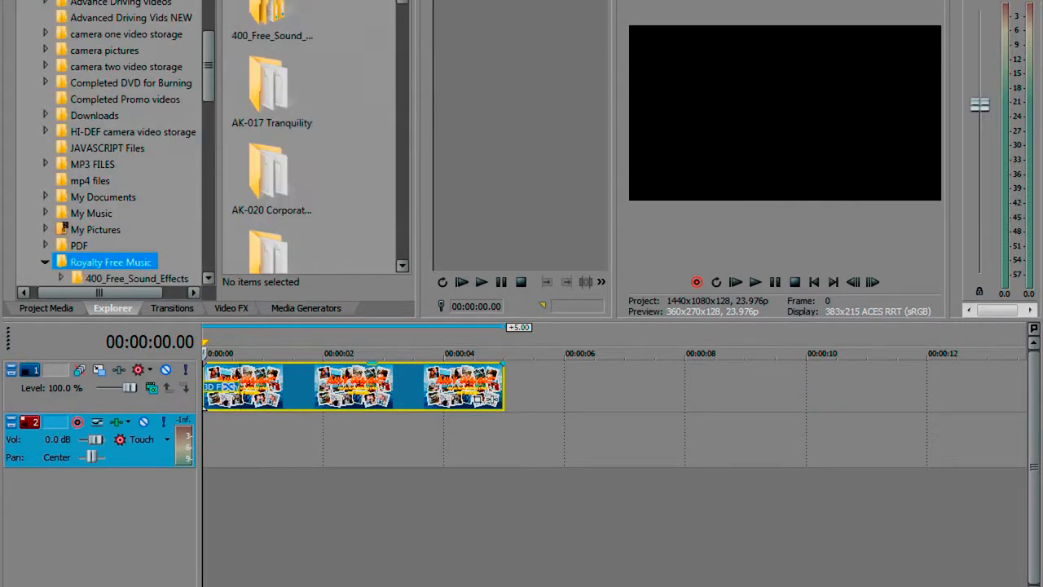
{"action": "left_click", "coordinate": [271, 179]}
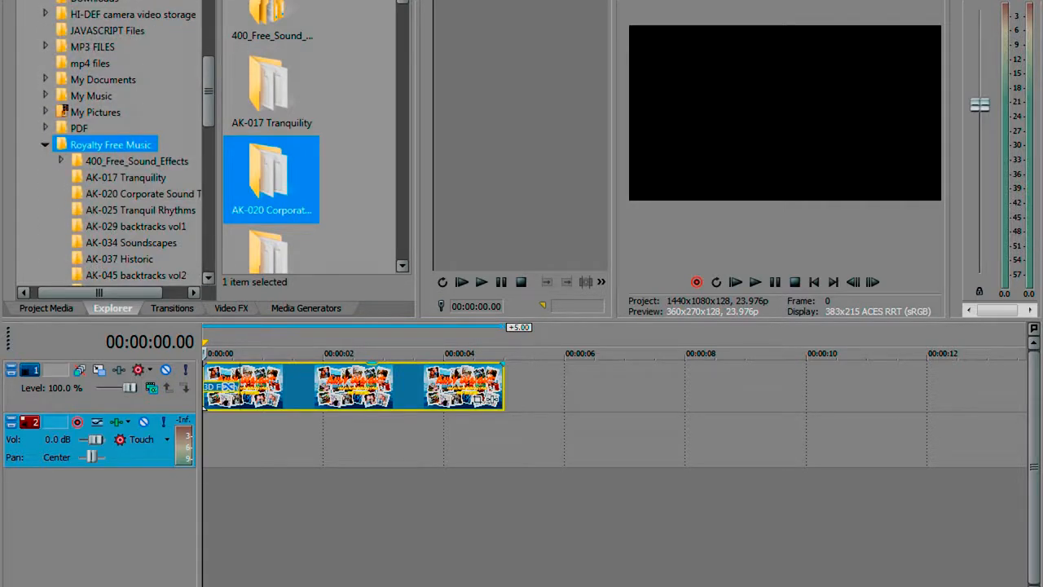
{"action": "key", "text": "Return"}
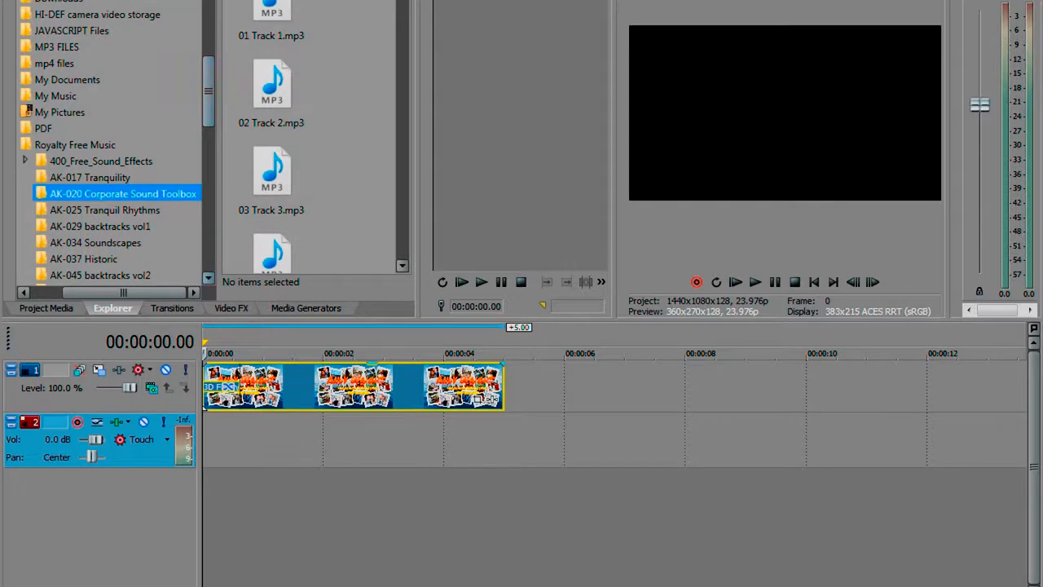
Audition the music files from 01 Track 1.mp3 through 05 Track 5.mp3
{"action": "left_click", "coordinate": [271, 18]}
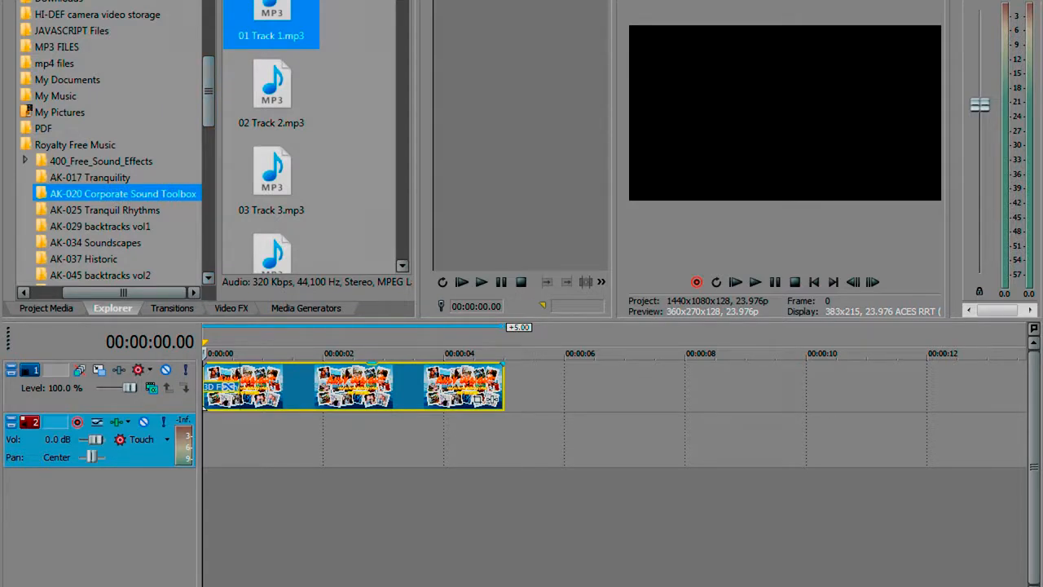
{"action": "left_click", "coordinate": [271, 90]}
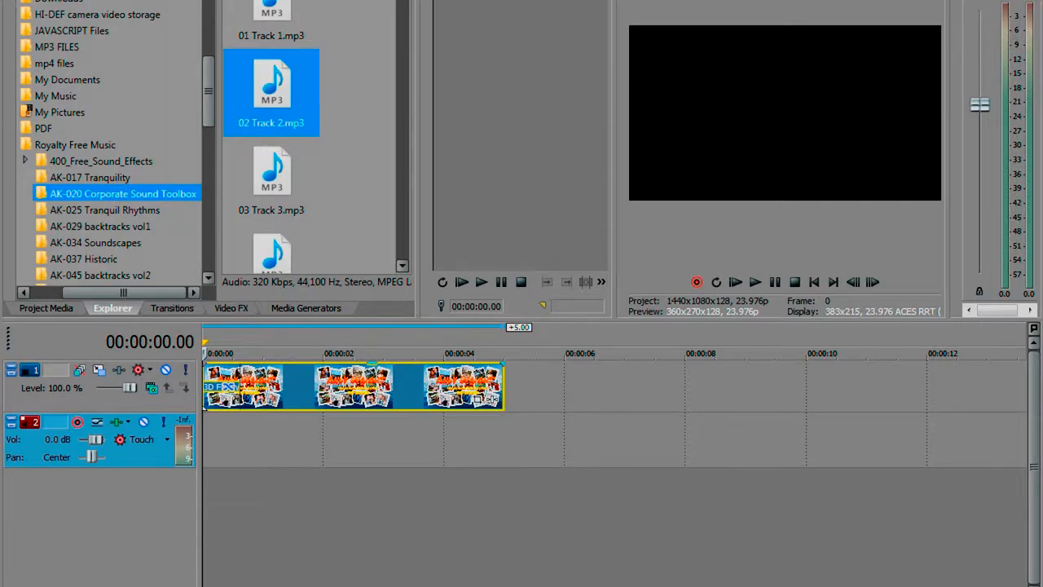
{"action": "left_click", "coordinate": [271, 177]}
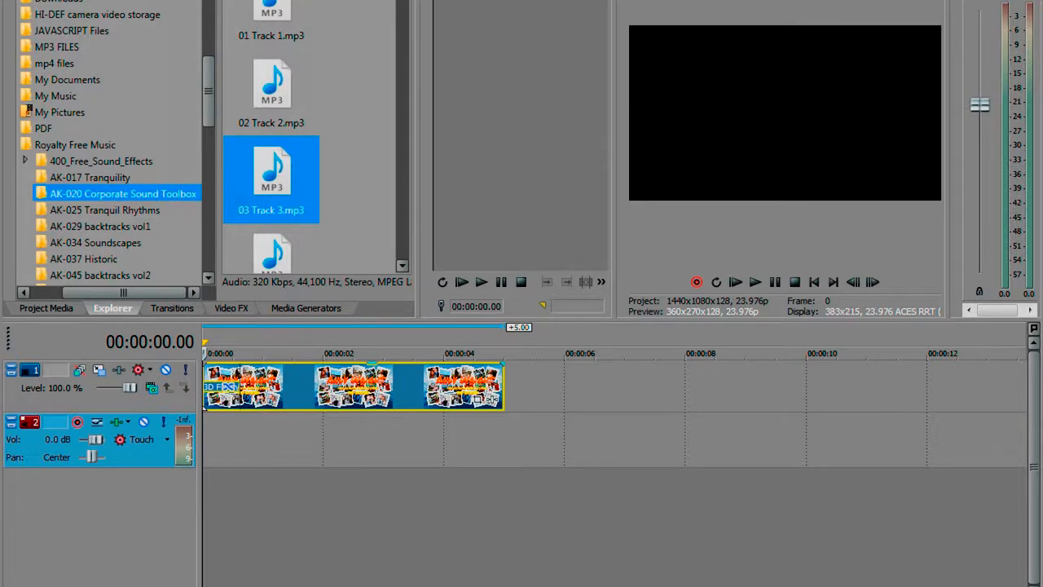
{"action": "left_click", "coordinate": [271, 254]}
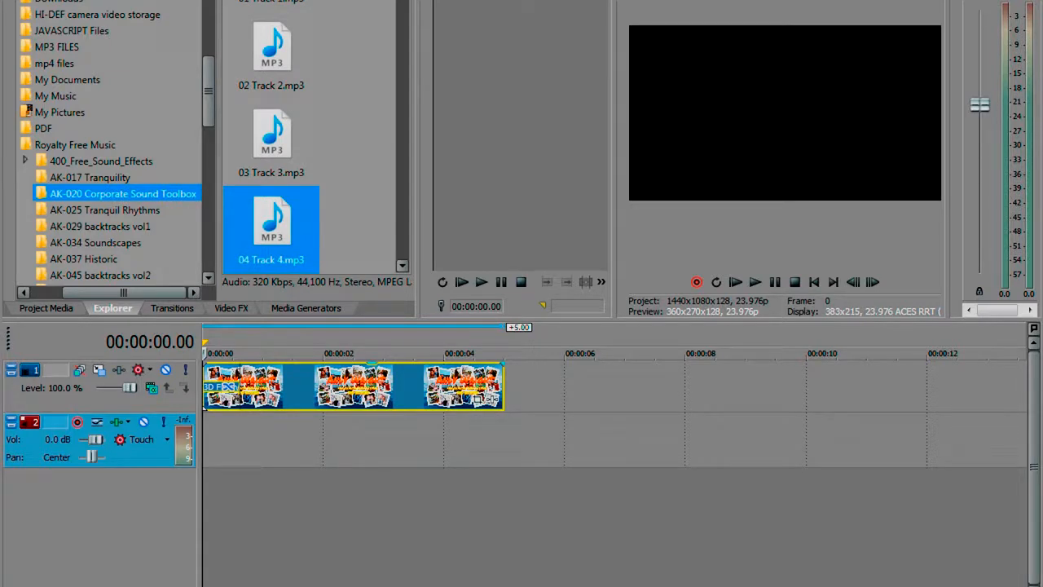
{"action": "scroll", "coordinate": [316, 137], "scroll_direction": "down", "scroll_amount": 2}
{"action": "left_click", "coordinate": [271, 200]}
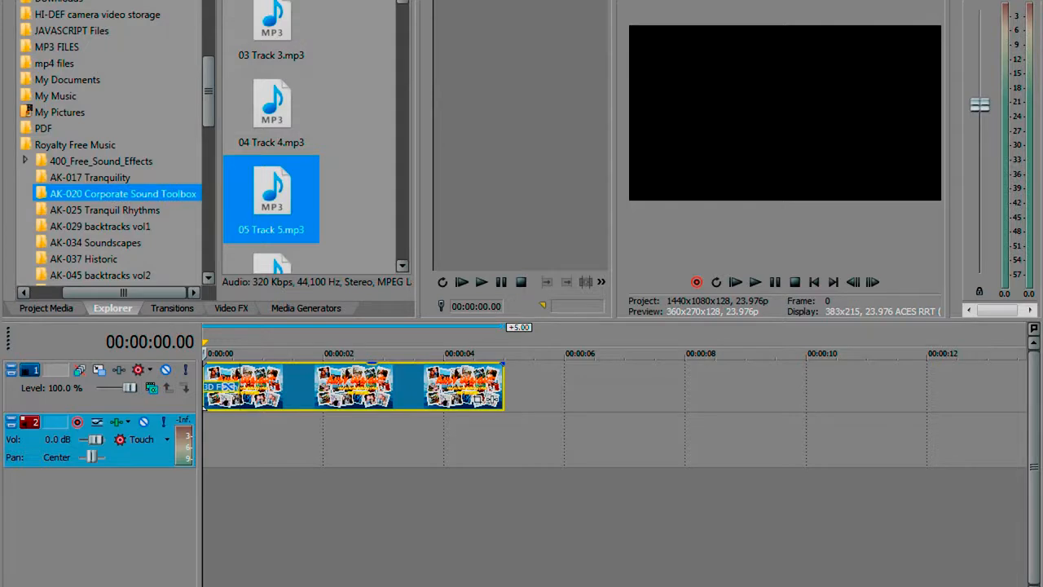
Add 05 Track 5.mp3 to the audio track and align its start with the beginning of the timeline
{"action": "left_click_drag", "start_coordinate": [272, 200], "coordinate": [220, 440]}
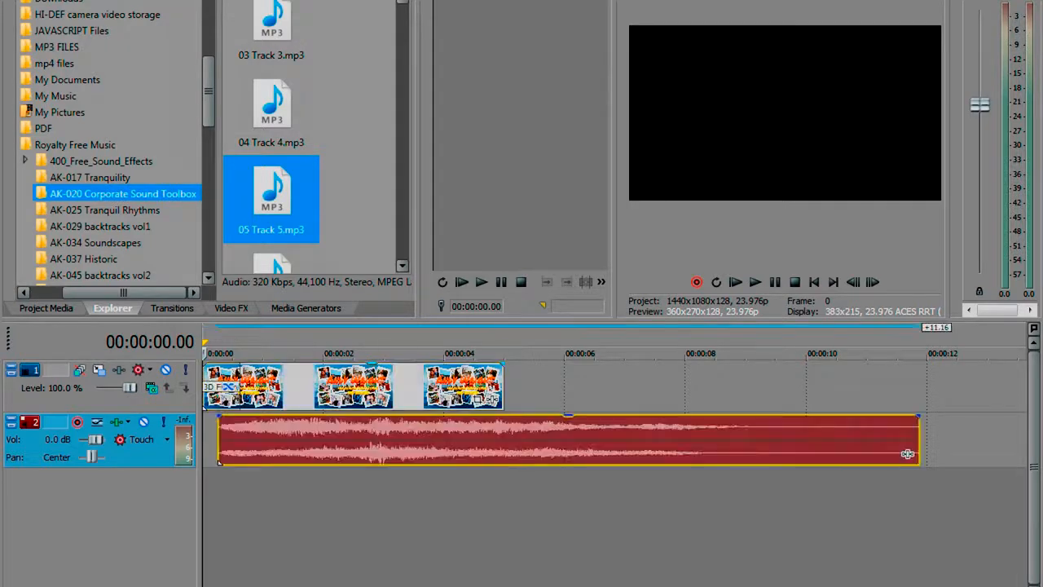
{"action": "left_click", "coordinate": [230, 387]}
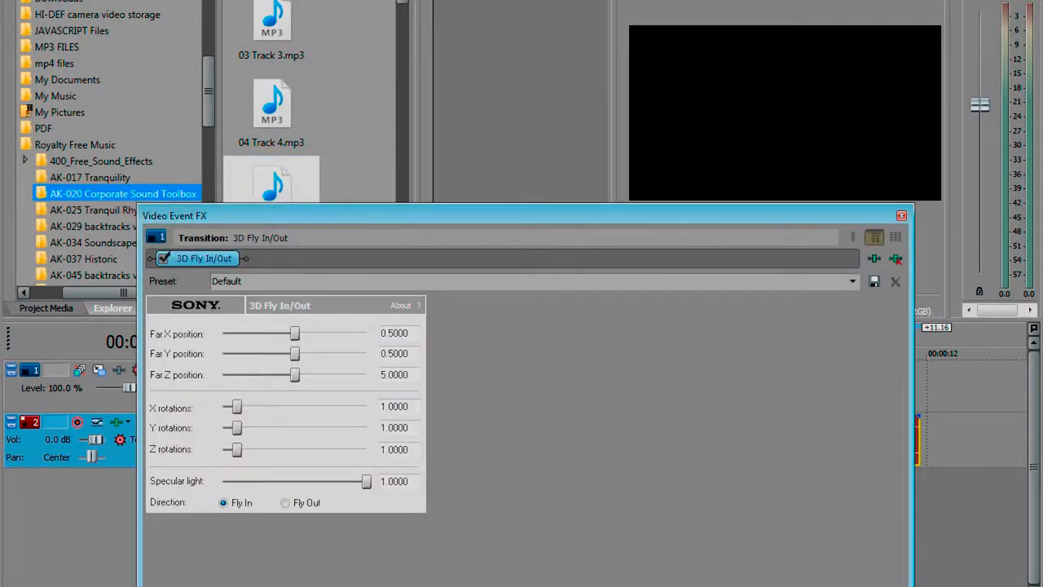
{"action": "left_click", "coordinate": [901, 215]}
{"action": "left_click_drag", "start_coordinate": [908, 454], "coordinate": [893, 454]}
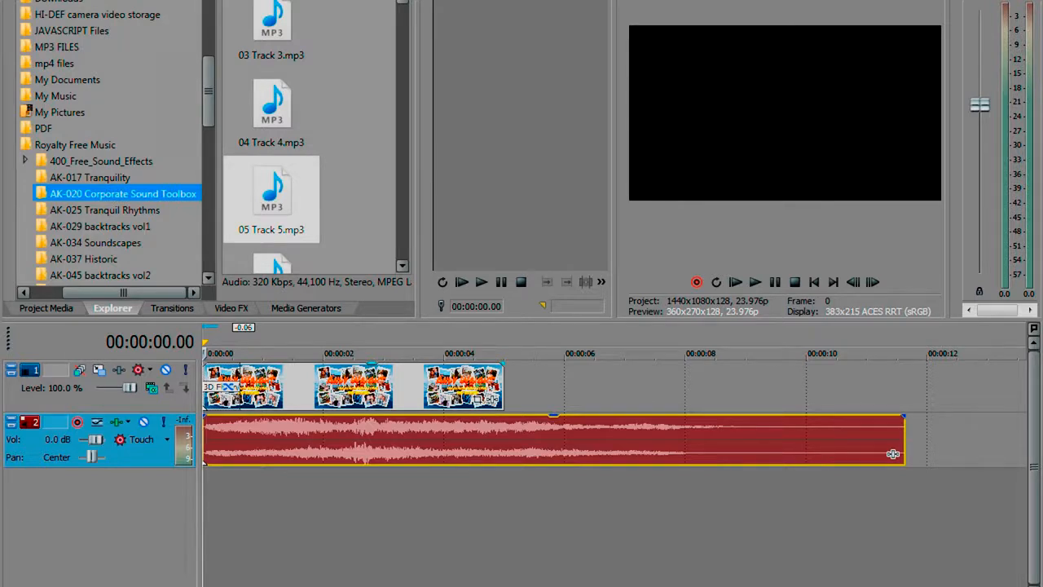
Extend the banner's end to 00:00:10.03 and give it a fade-out of about two seconds
{"action": "left_click_drag", "start_coordinate": [503, 391], "coordinate": [504, 391]}
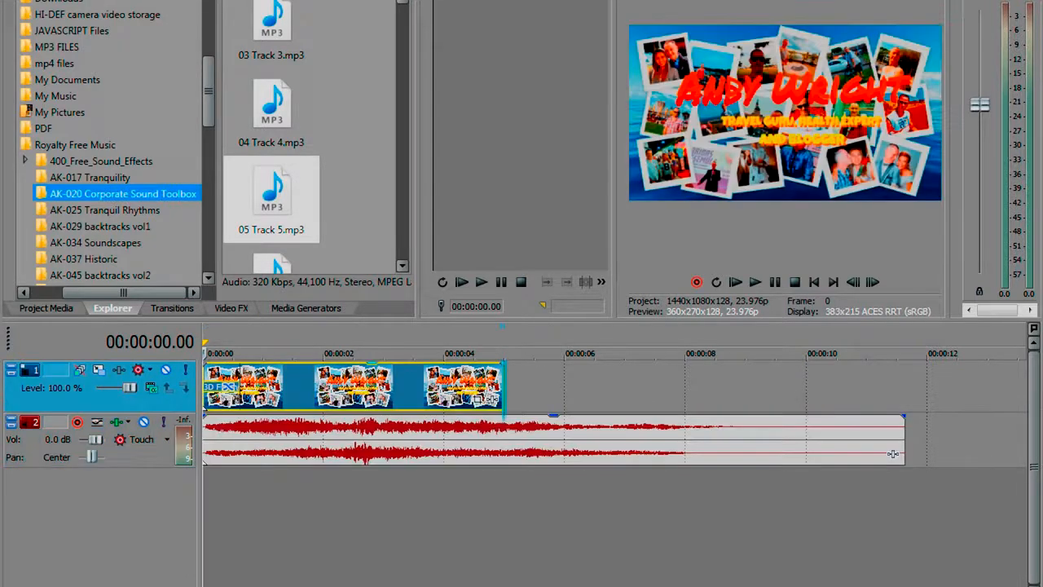
{"action": "left_click_drag", "start_coordinate": [503, 391], "coordinate": [813, 398]}
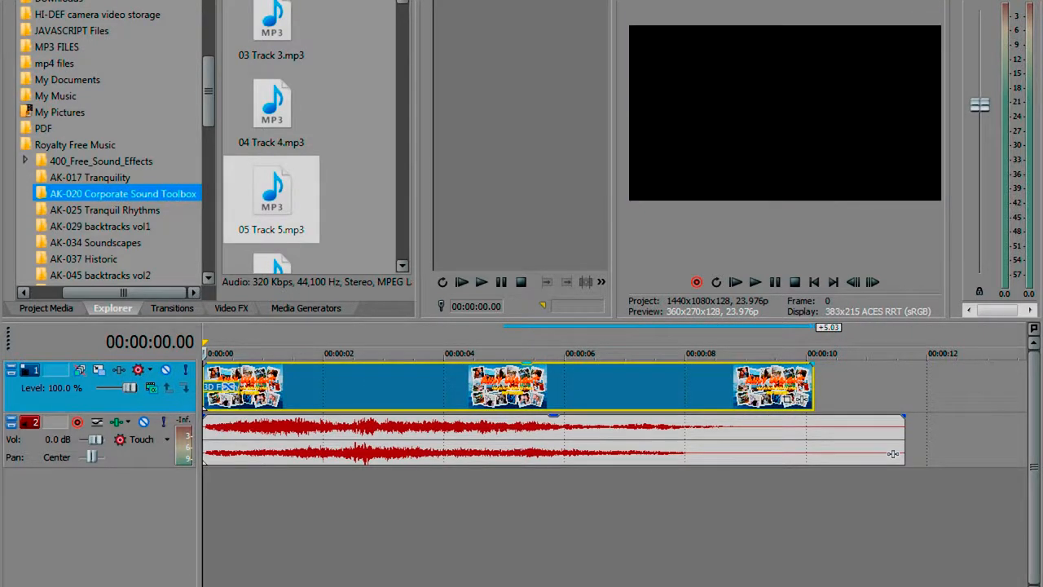
{"action": "left_click_drag", "start_coordinate": [725, 399], "coordinate": [685, 398]}
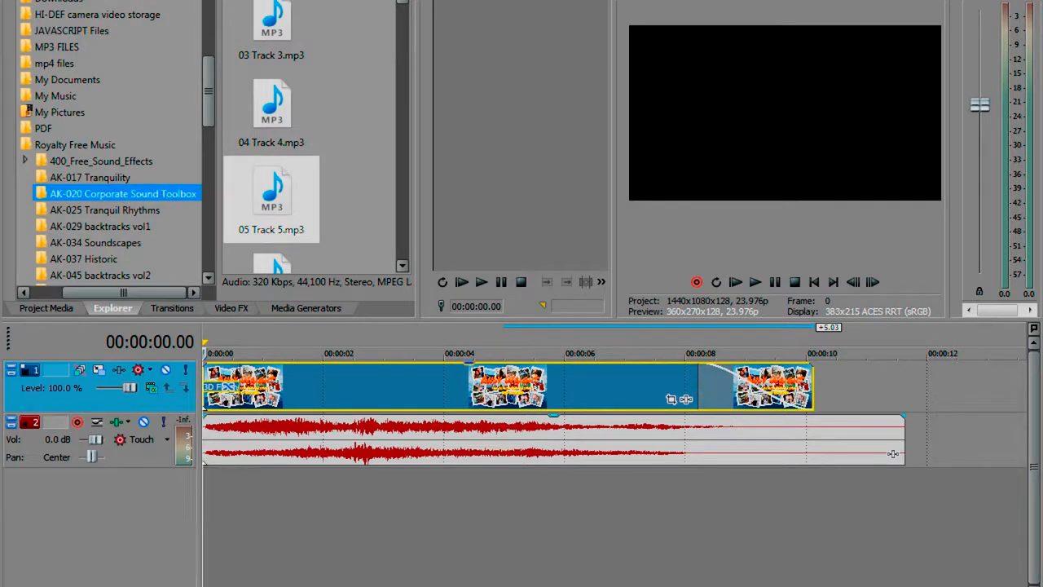
Split the music at the banner's end, 00:00:10.03, and delete the excess after it
{"action": "left_click", "coordinate": [893, 452]}
{"action": "key", "text": "End"}
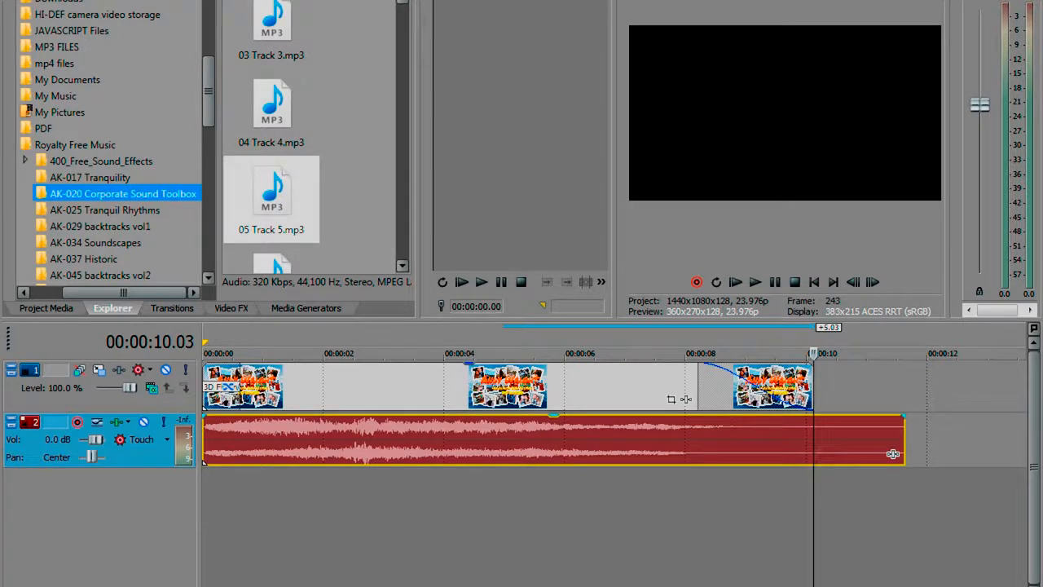
{"action": "key", "text": "s"}
{"action": "key", "text": "Delete"}
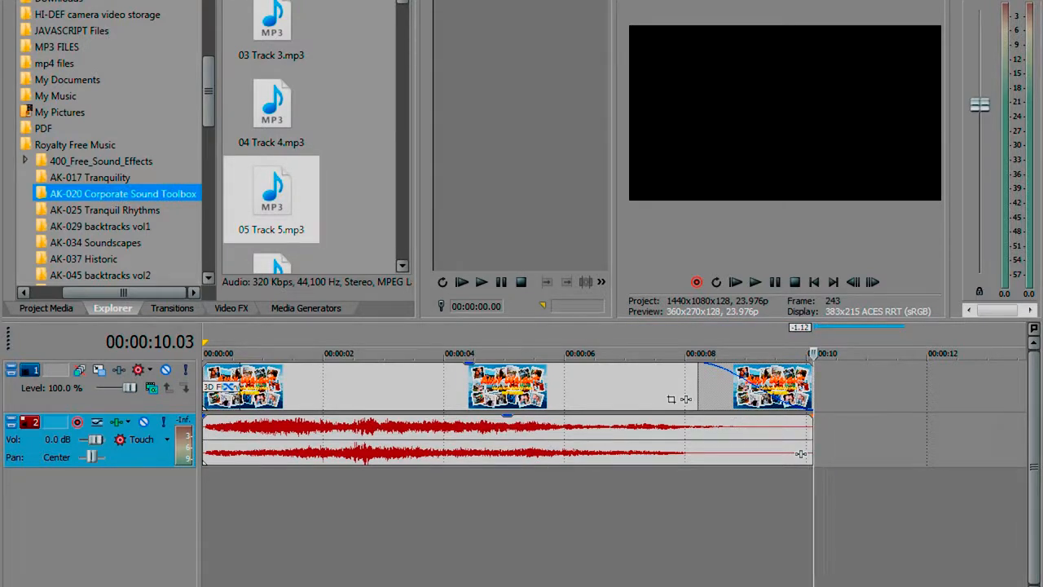
Play the banner and music together from the start of the timeline
{"action": "key", "text": "Home"}
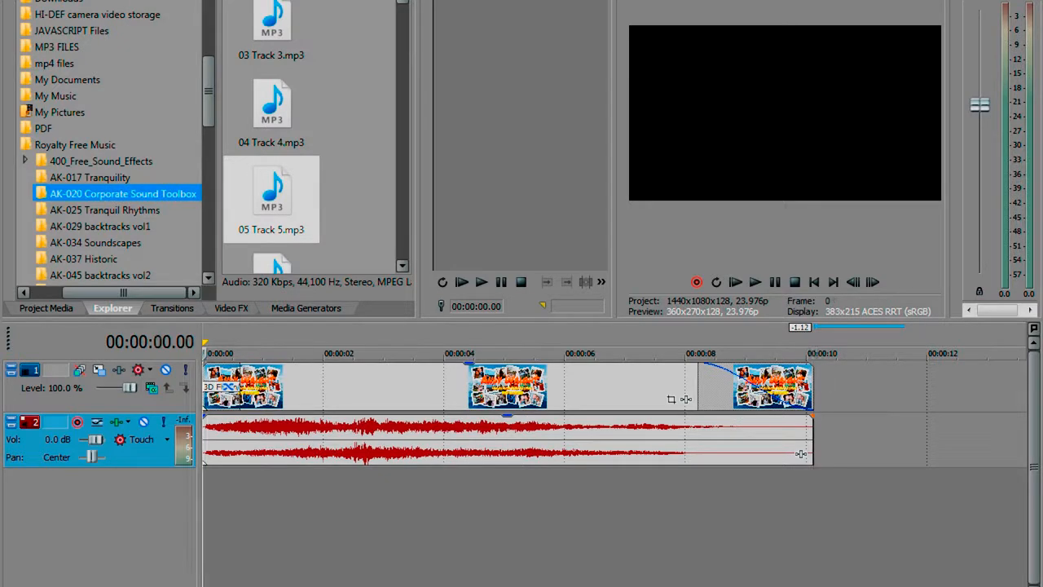
{"action": "key", "text": "space"}
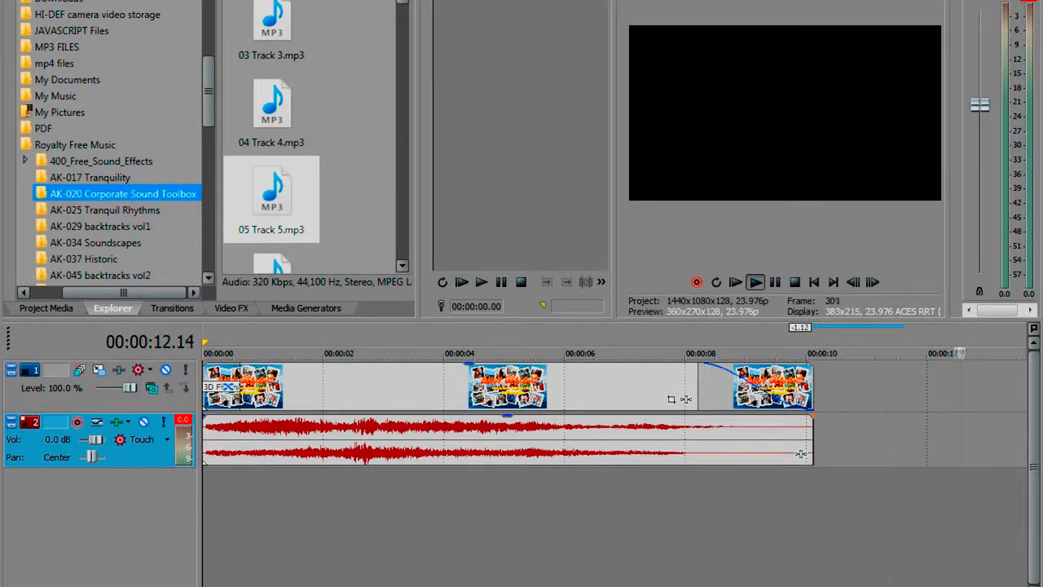
{"action": "key", "text": "space"}
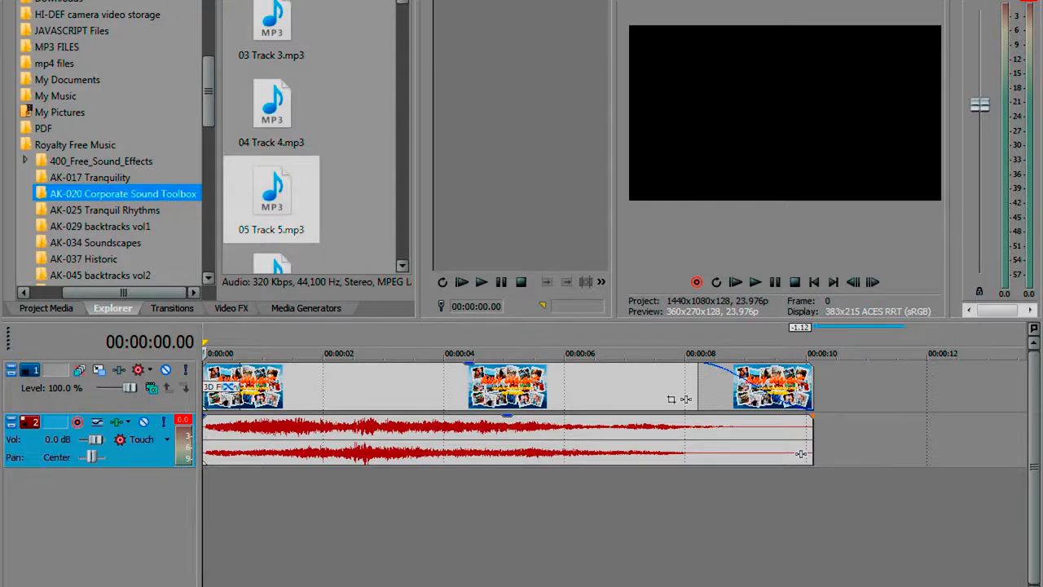
Insert an empty video track, place the playhead at 00:00:01.07, and move the new track below the banner track
{"action": "right_click", "coordinate": [137, 405]}
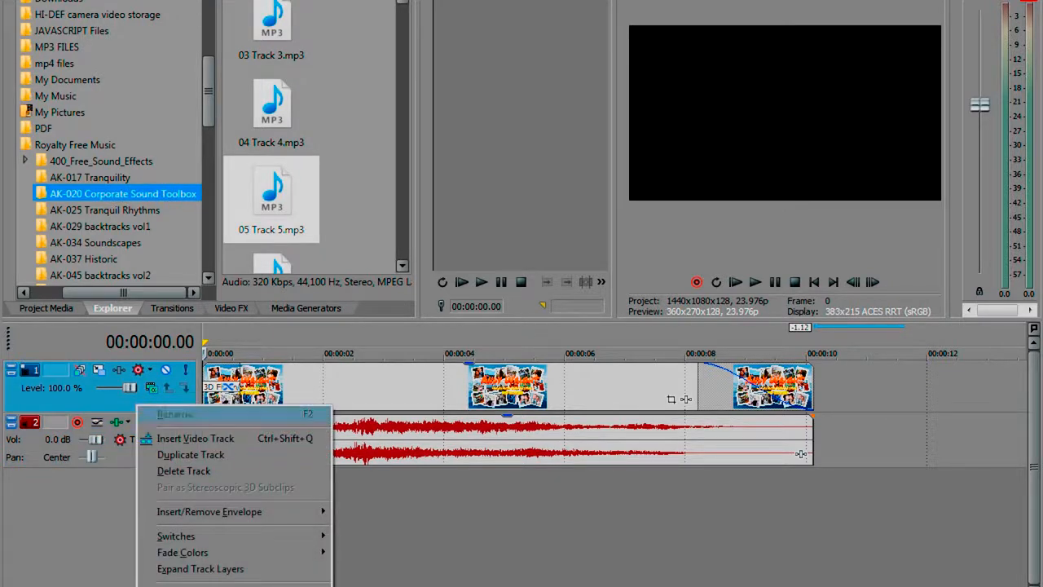
{"action": "left_click", "coordinate": [163, 437]}
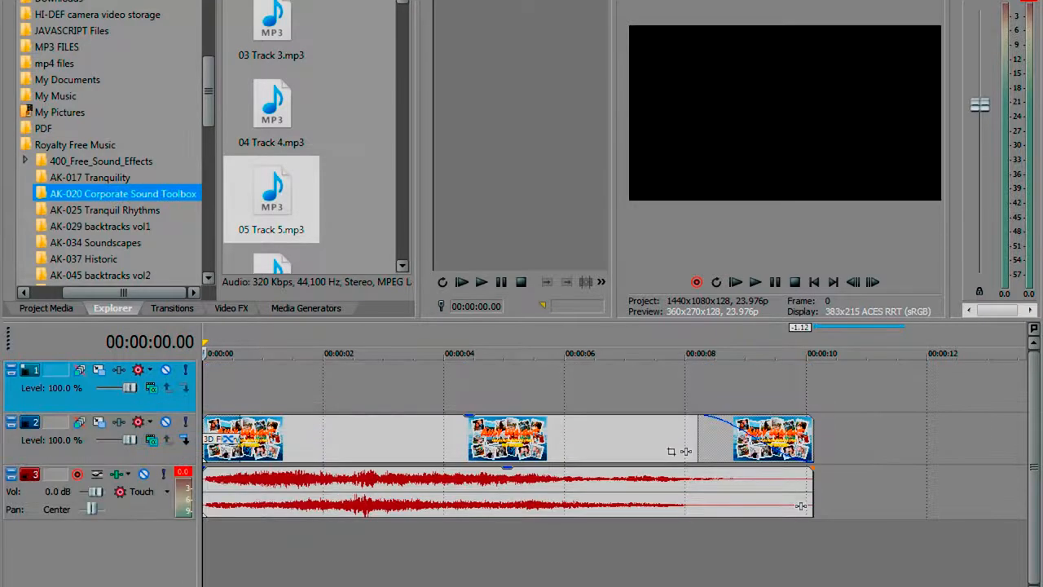
{"action": "left_click", "coordinate": [281, 387]}
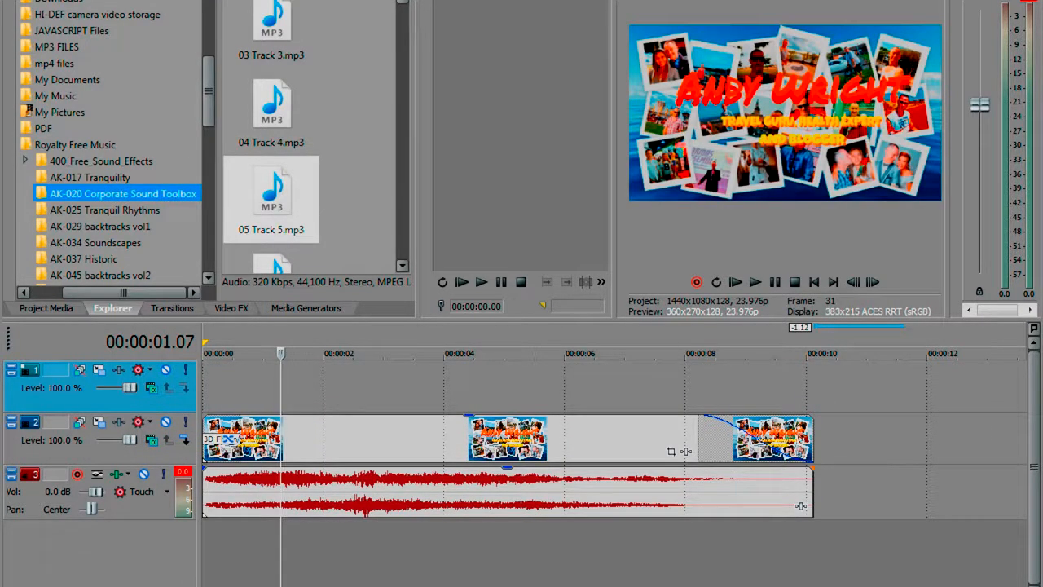
{"action": "left_click", "coordinate": [307, 308]}
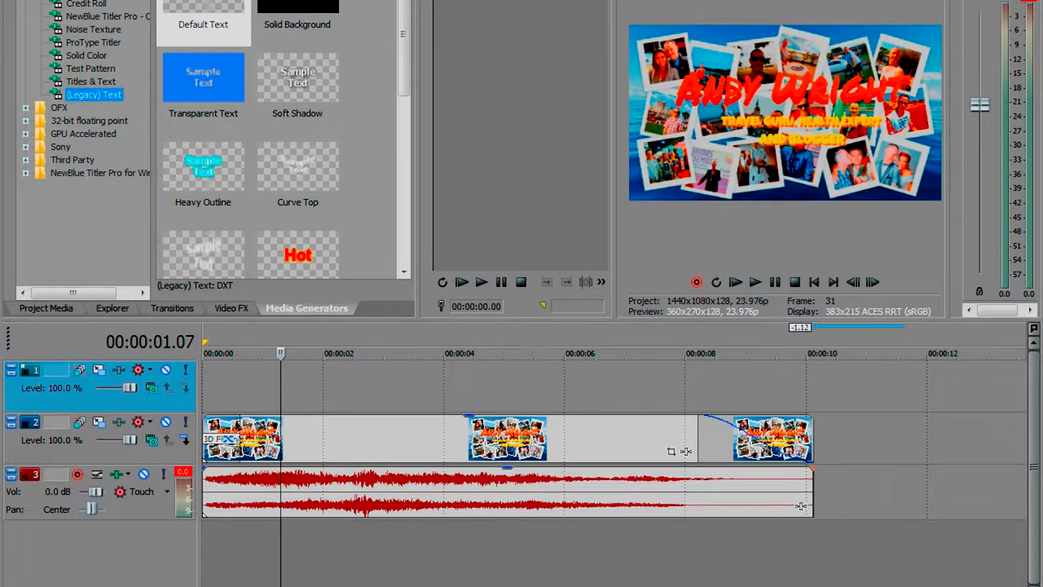
{"action": "left_click", "coordinate": [203, 11]}
{"action": "left_click_drag", "start_coordinate": [47, 399], "coordinate": [47, 458]}
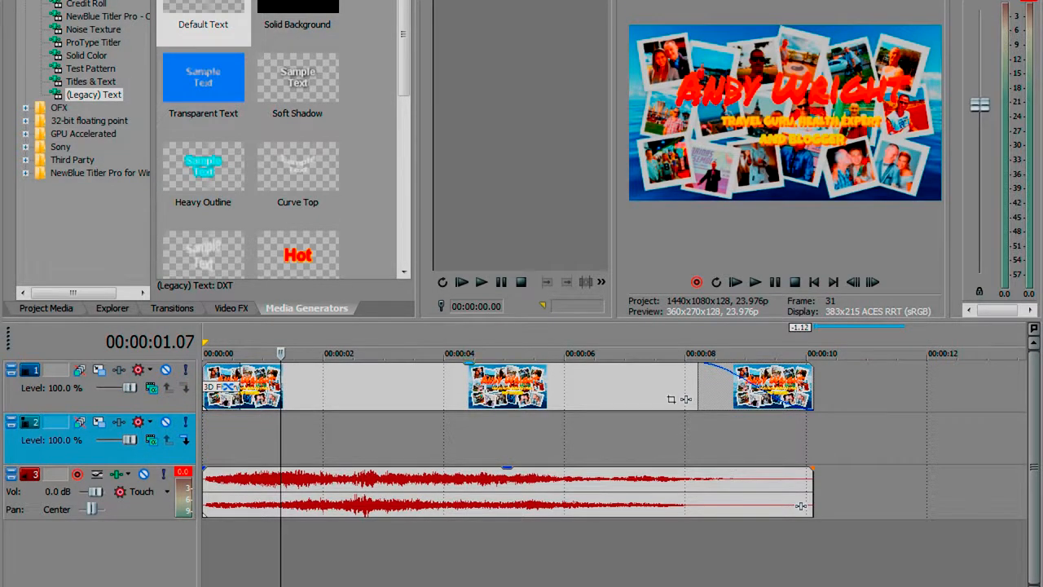
Add the Cool preset of (Legacy) Text to the empty video track at 00:00:01.07, keeping its default settings
{"action": "left_click", "coordinate": [298, 255]}
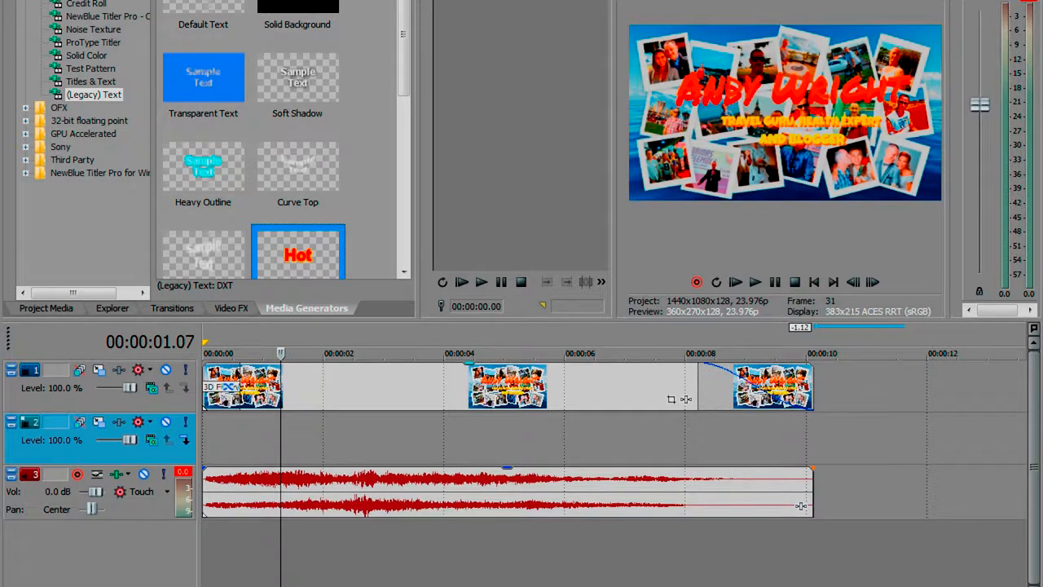
{"action": "scroll", "coordinate": [285, 162], "scroll_direction": "down", "scroll_amount": 4}
{"action": "scroll", "coordinate": [285, 163], "scroll_direction": "up", "scroll_amount": 2}
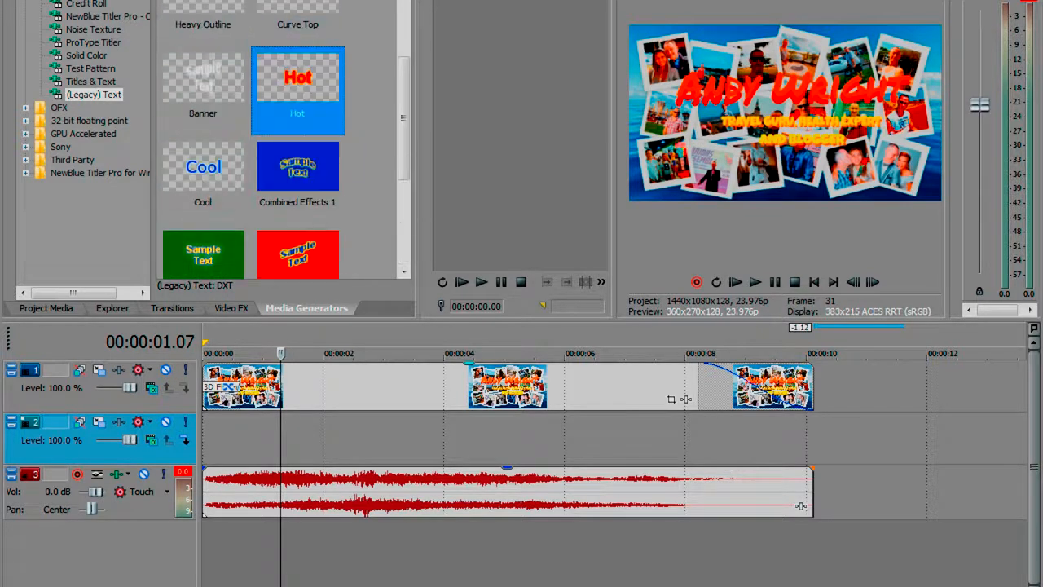
{"action": "left_click_drag", "start_coordinate": [203, 167], "coordinate": [282, 439]}
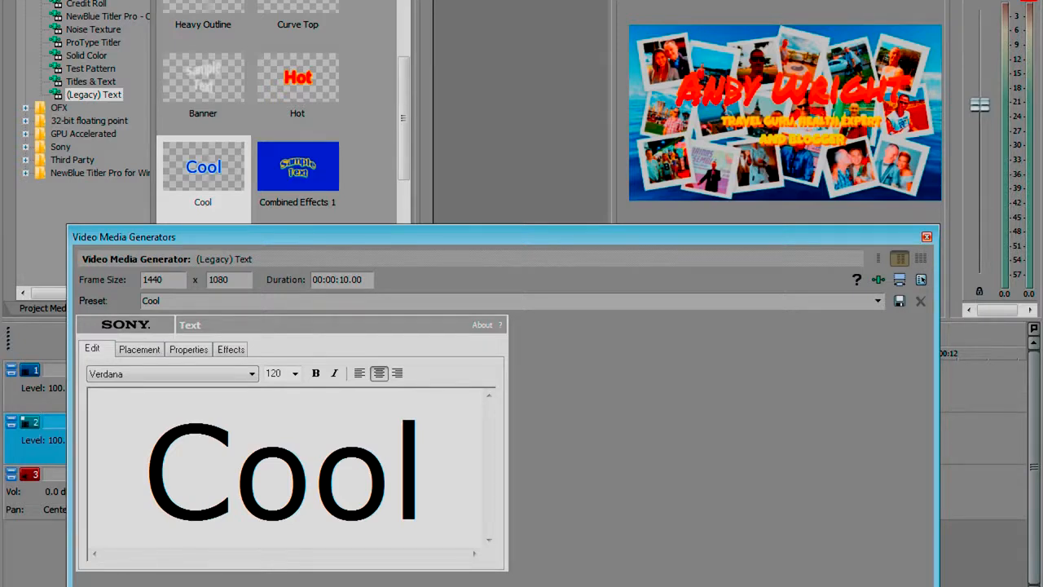
{"action": "left_click", "coordinate": [927, 237]}
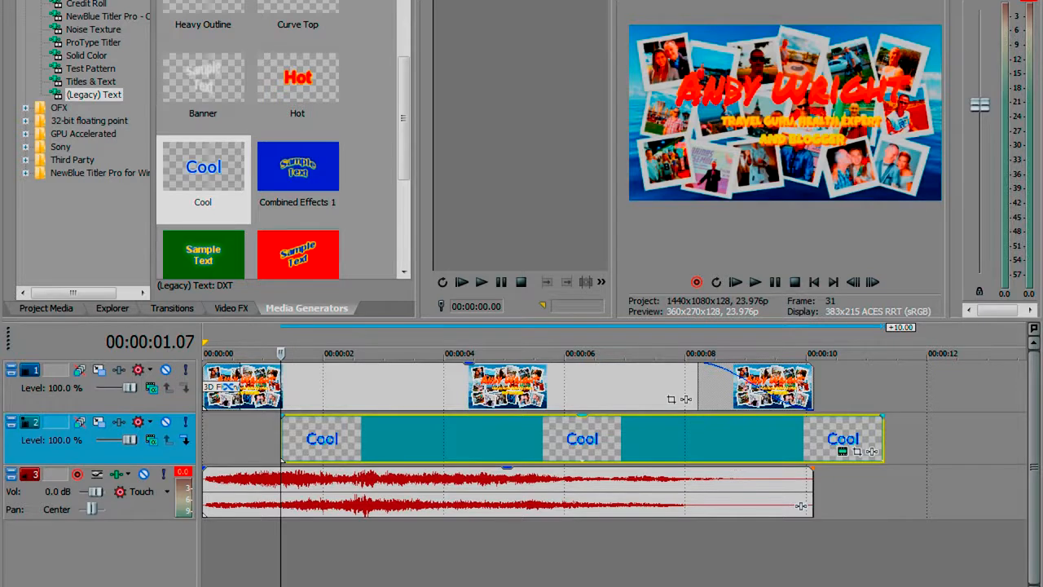
Trim the Cool text to end where the banner's fade-out begins and preview the sequence from the start
{"action": "left_click_drag", "start_coordinate": [871, 451], "coordinate": [691, 451]}
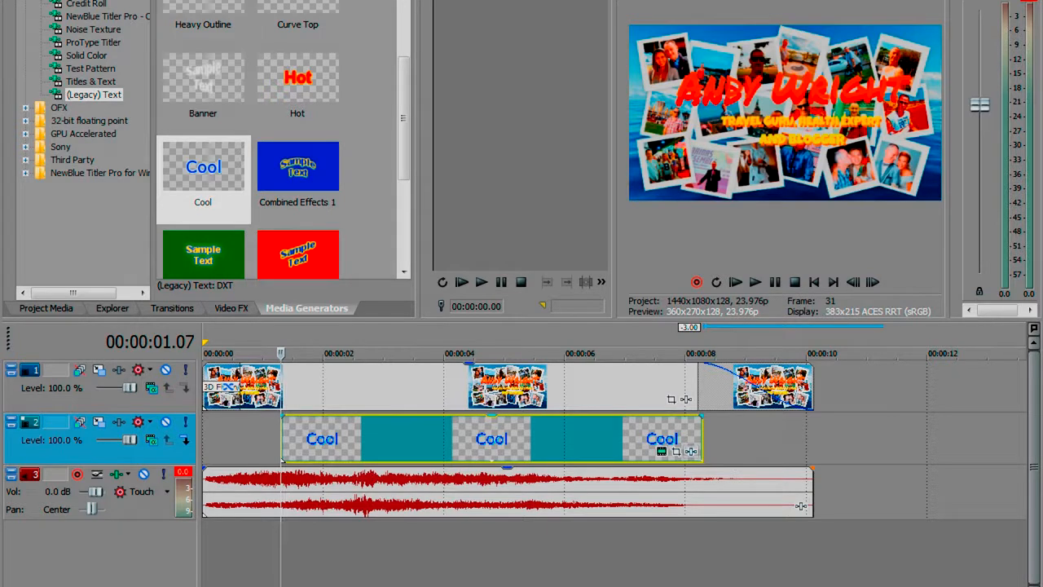
{"action": "left_click_drag", "start_coordinate": [691, 451], "coordinate": [686, 451]}
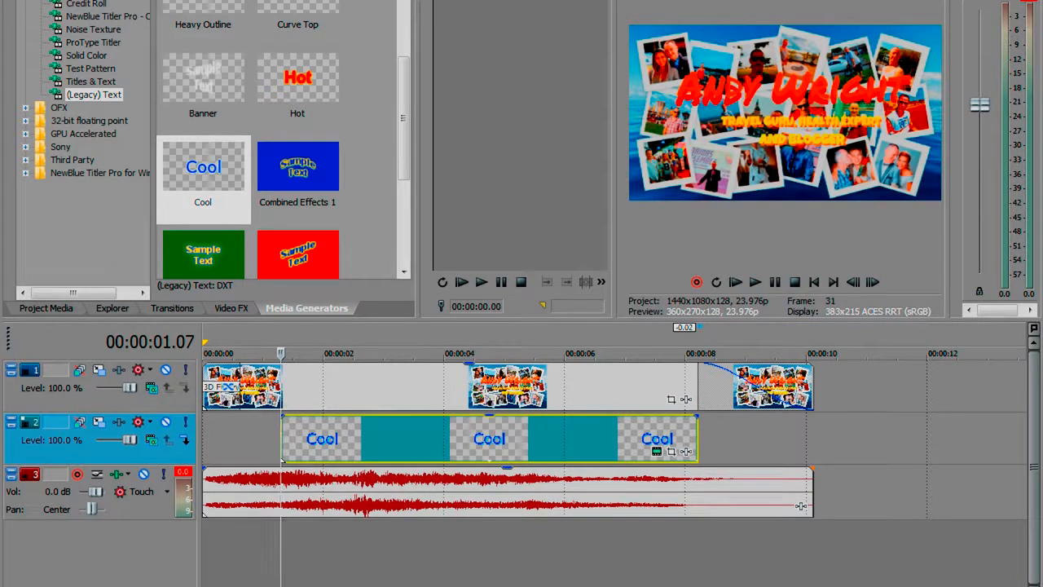
{"action": "key", "text": "ctrl+Home"}
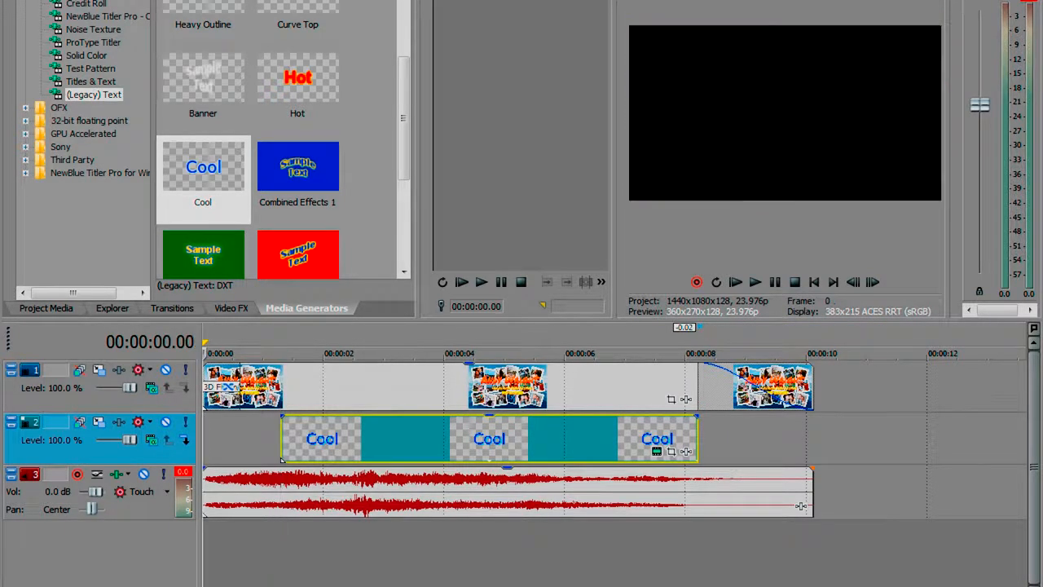
{"action": "key", "text": "space"}
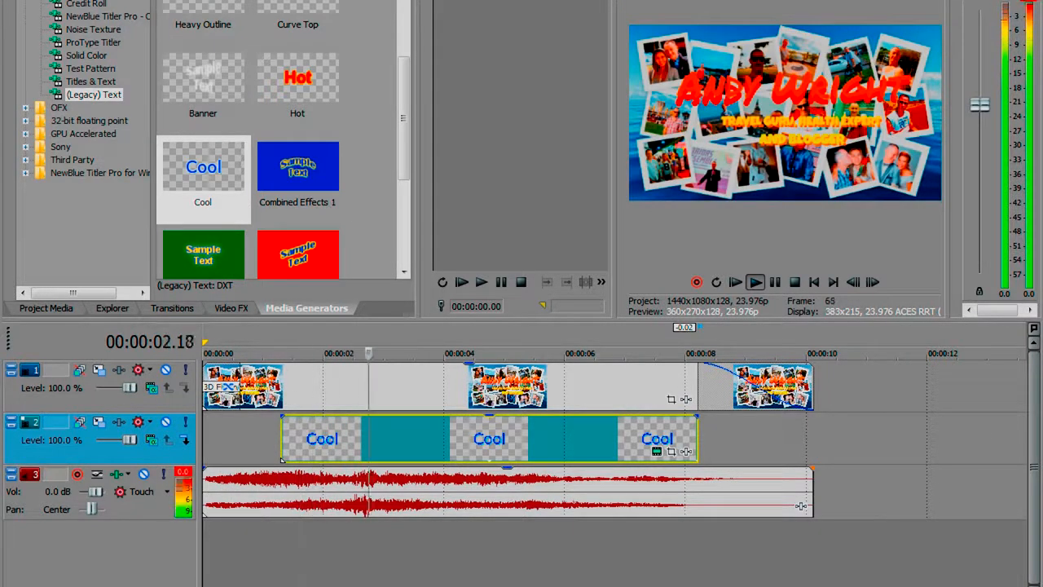
{"action": "key", "text": "space"}
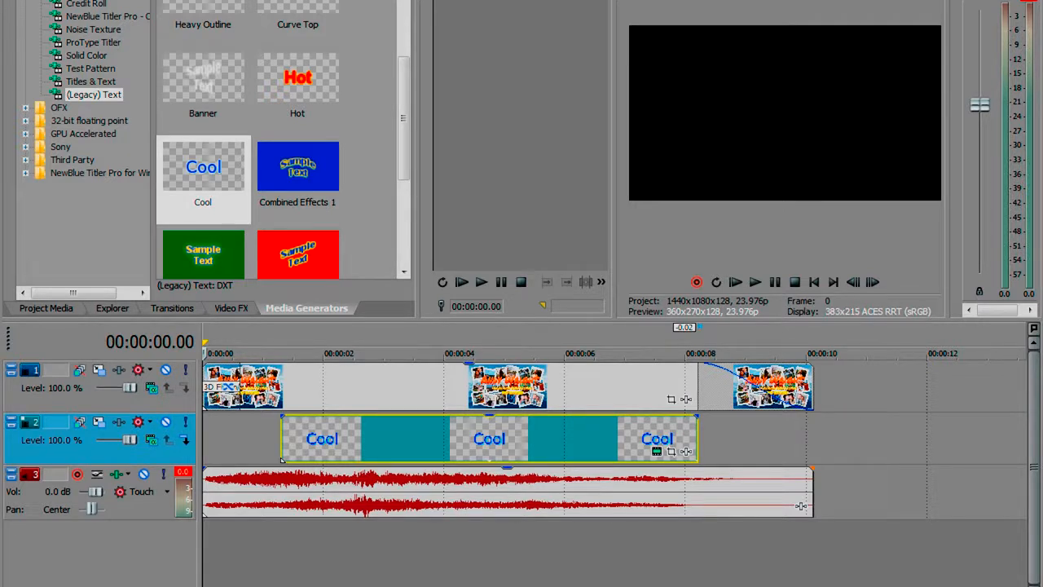
Move the Cool text track above the banner track and preview the sequence
{"action": "left_click_drag", "start_coordinate": [35, 423], "coordinate": [35, 371]}
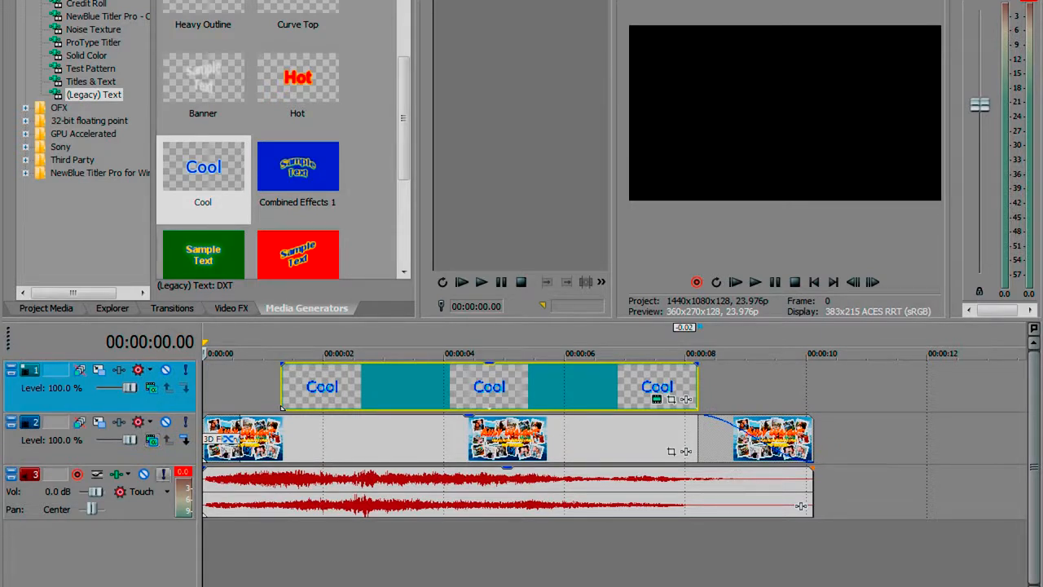
{"action": "key", "text": "space"}
Place the playhead at 00:00:02.21 and apply the default Black and White video effect to the banner
{"action": "left_click", "coordinate": [172, 308]}
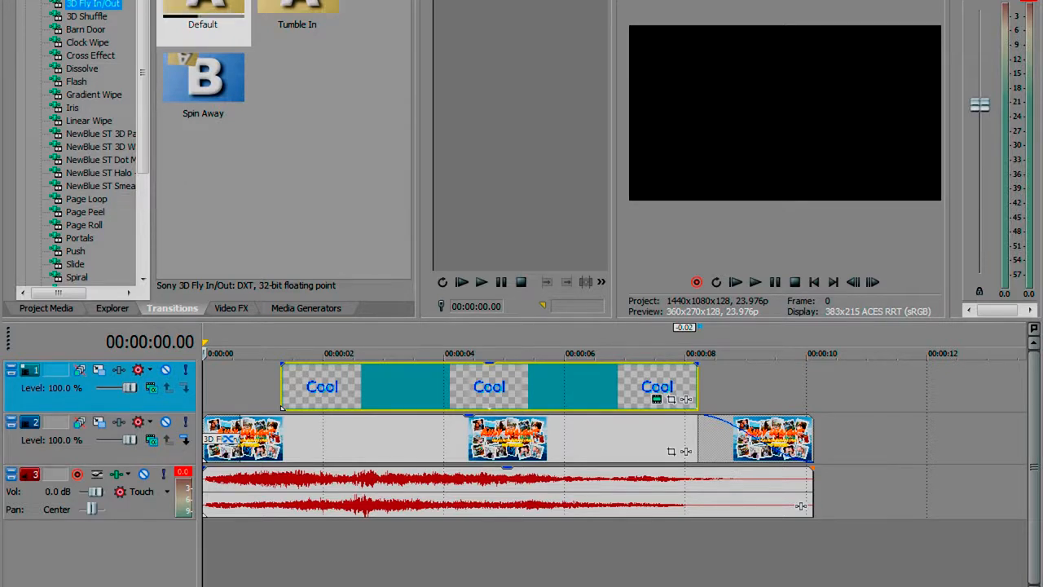
{"action": "left_click", "coordinate": [232, 308]}
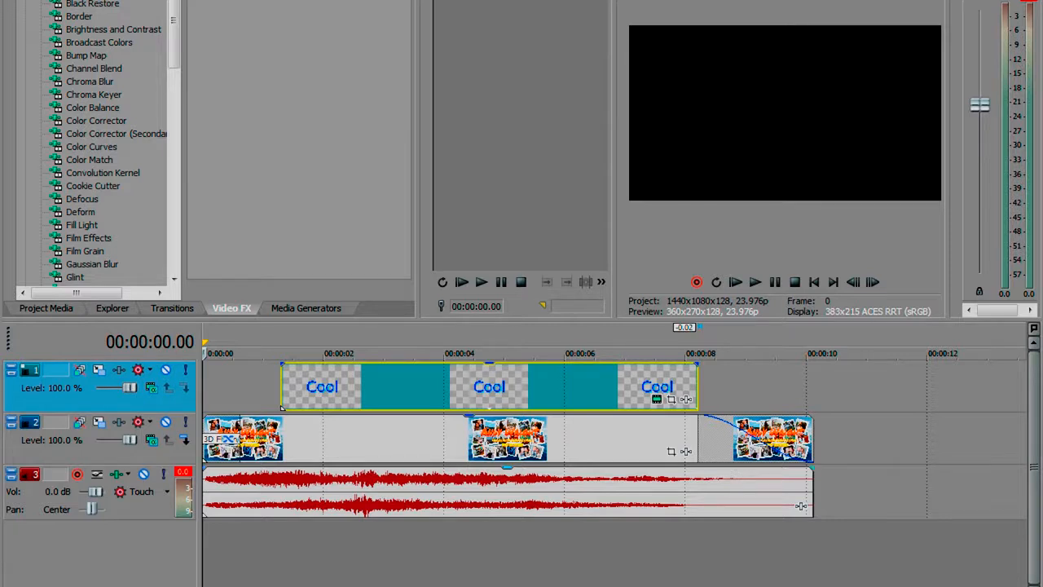
{"action": "left_click", "coordinate": [375, 440]}
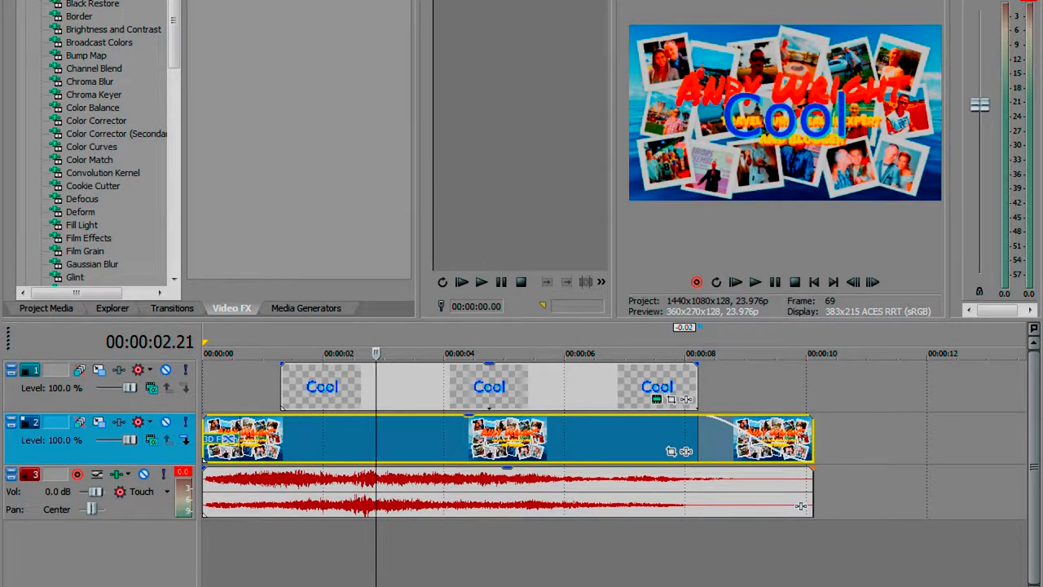
{"action": "left_click_drag", "start_coordinate": [92, 1], "coordinate": [414, 444]}
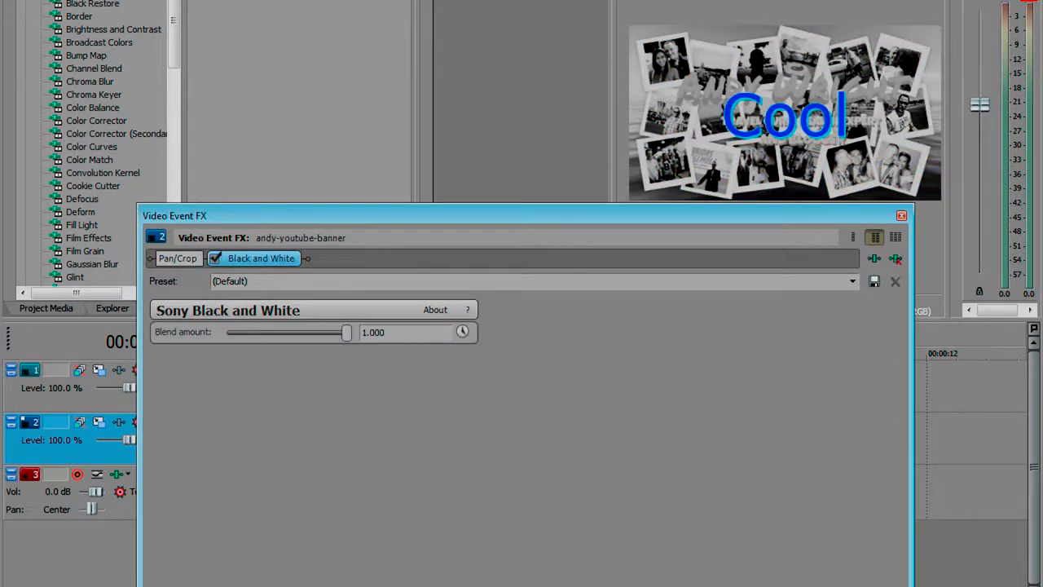
Close the Black and White effect settings and open the video bits and pieces folder in the media browser
{"action": "left_click", "coordinate": [901, 215]}
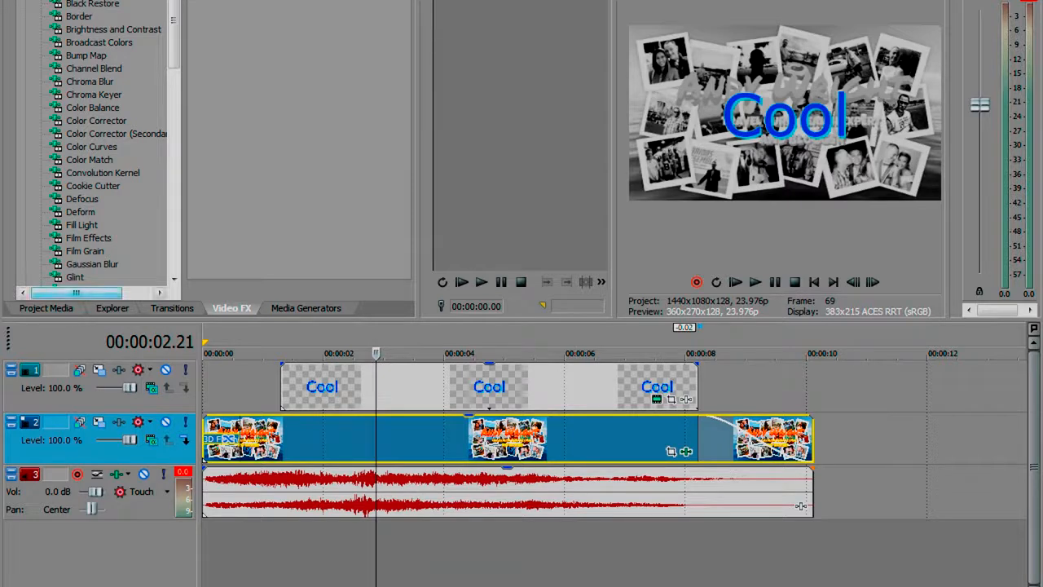
{"action": "key", "text": "alt+1"}
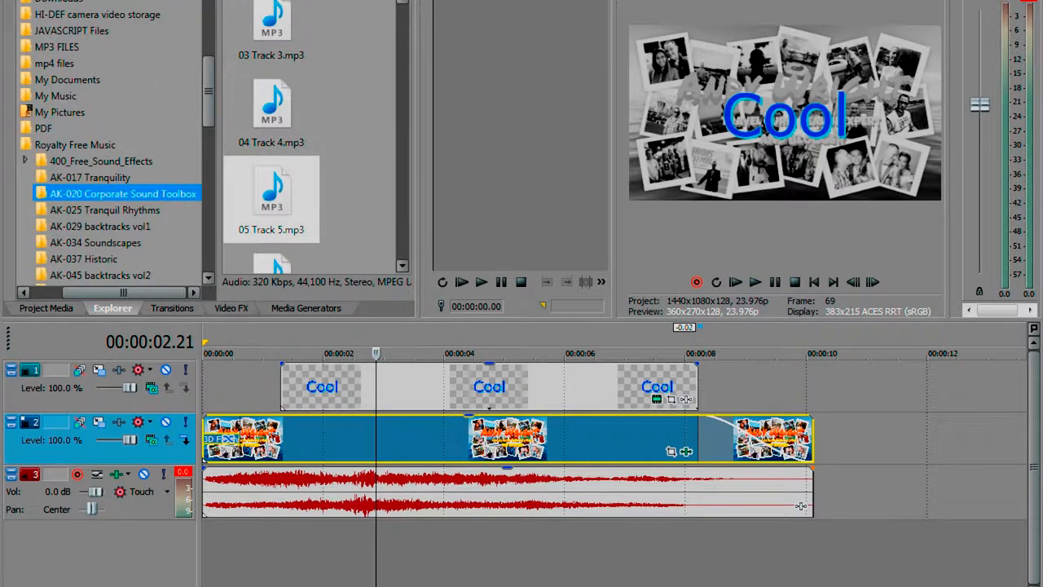
{"action": "left_click", "coordinate": [209, 244]}
{"action": "left_click", "coordinate": [208, 244]}
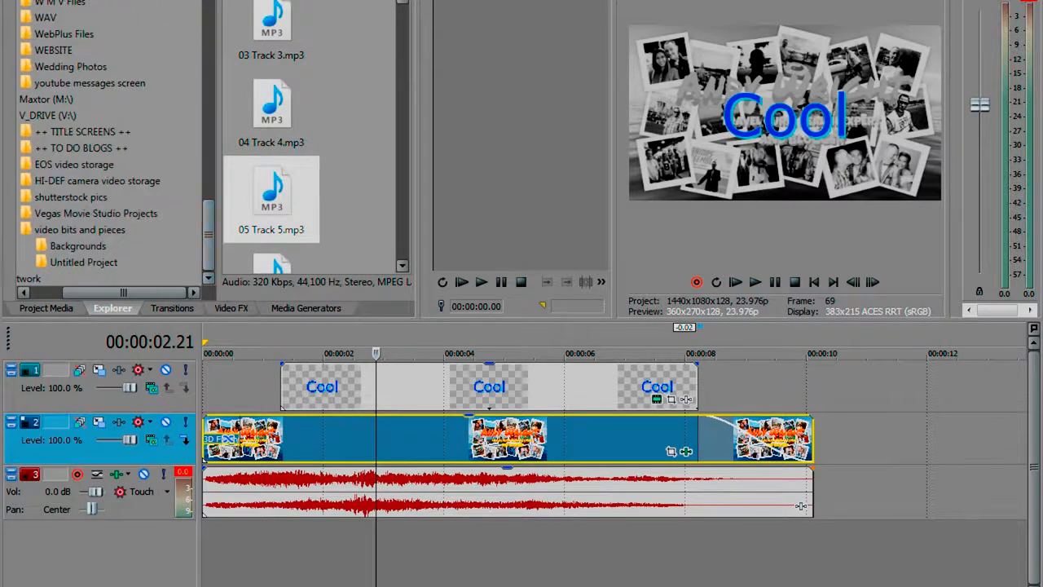
{"action": "left_click", "coordinate": [80, 230]}
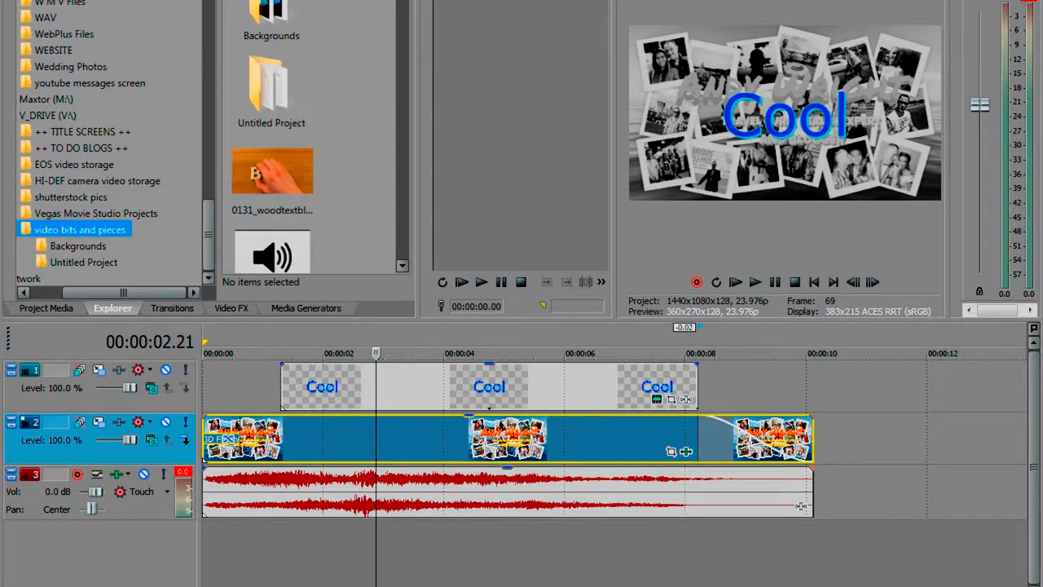
Add the Animated Fist Pu... clip to the banner track after the banner, without matching the project video settings to it
{"action": "scroll", "coordinate": [314, 138], "scroll_direction": "down", "scroll_amount": 10}
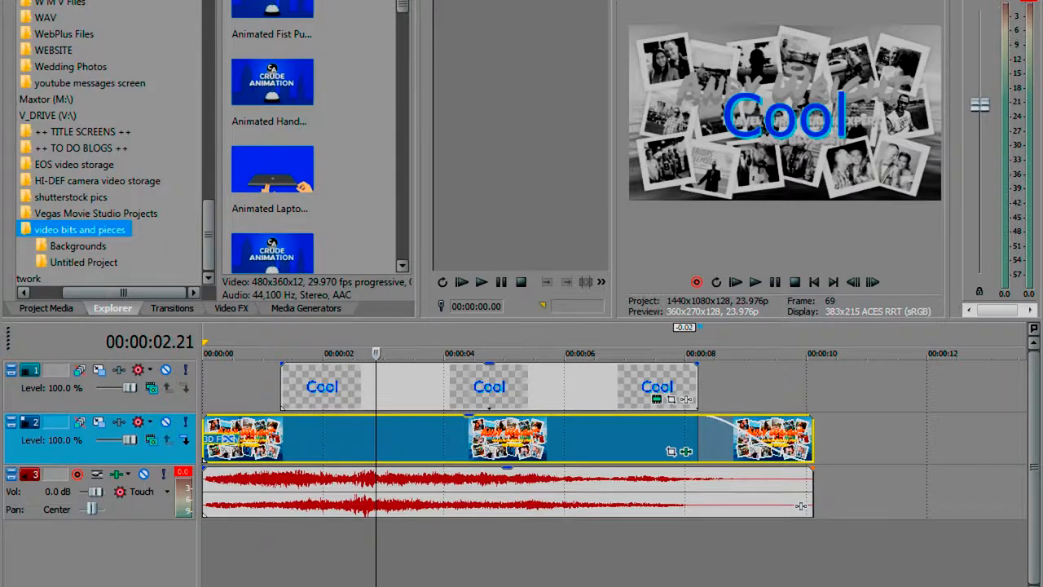
{"action": "scroll", "coordinate": [313, 138], "scroll_direction": "up", "scroll_amount": 1}
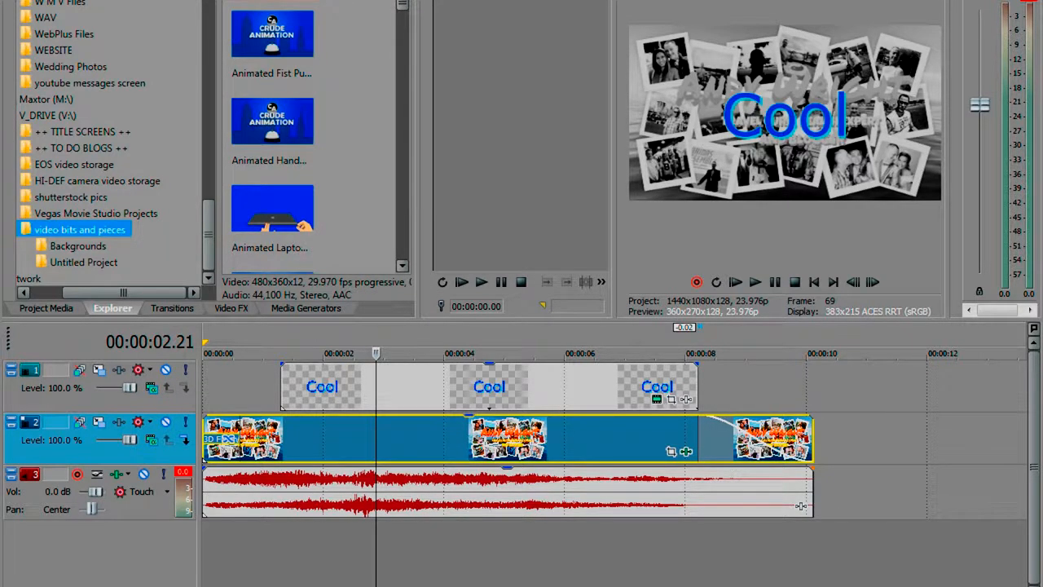
{"action": "left_click", "coordinate": [272, 37]}
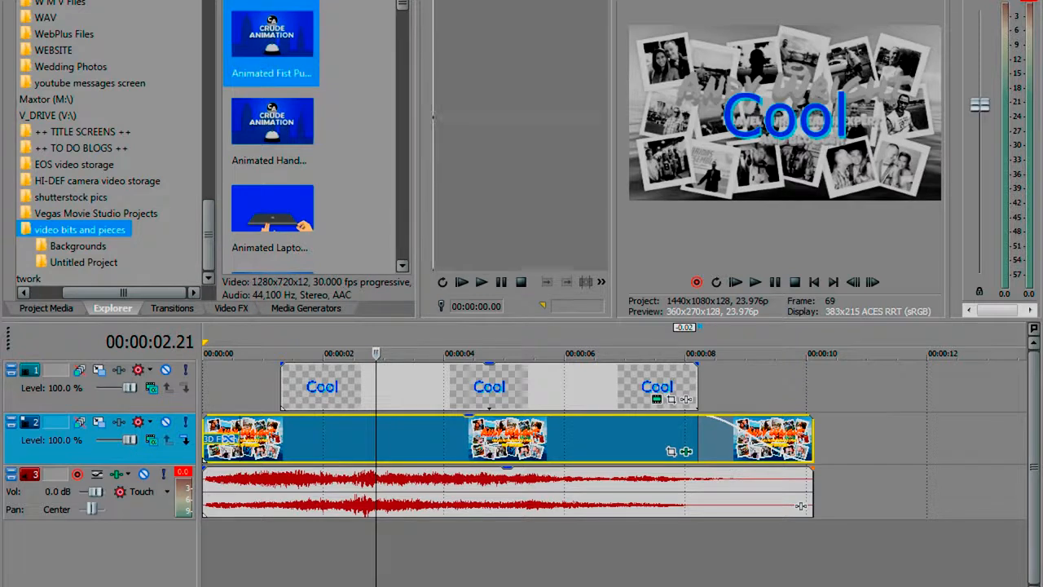
{"action": "left_click_drag", "start_coordinate": [800, 506], "coordinate": [801, 505]}
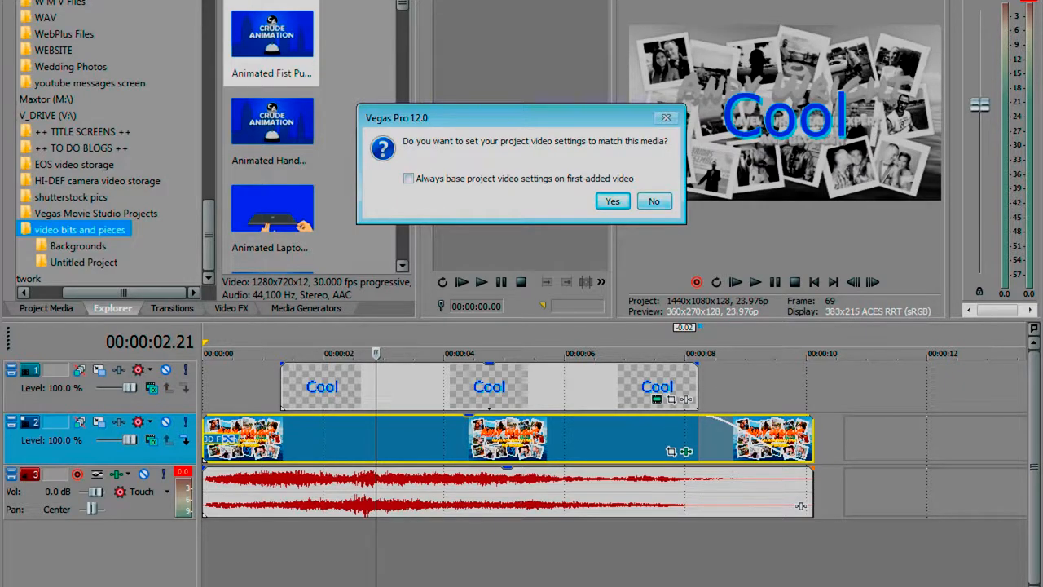
{"action": "left_click", "coordinate": [654, 201]}
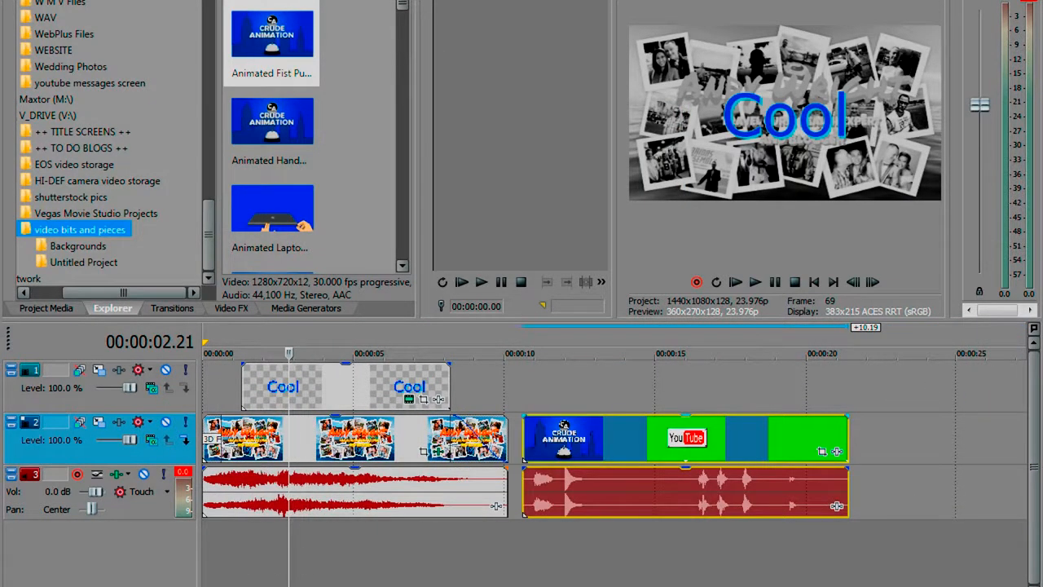
Split the newly added clip at 00:00:14.01 within its YouTube sign section and delete the part before the split
{"action": "left_click", "coordinate": [636, 440]}
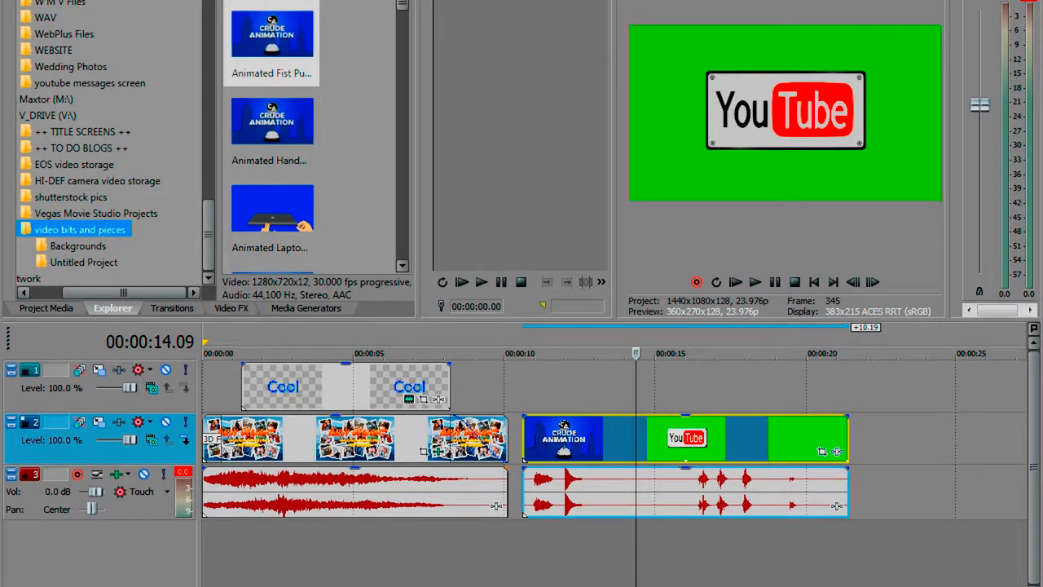
{"action": "scroll", "coordinate": [636, 440], "scroll_direction": "down", "scroll_amount": 1}
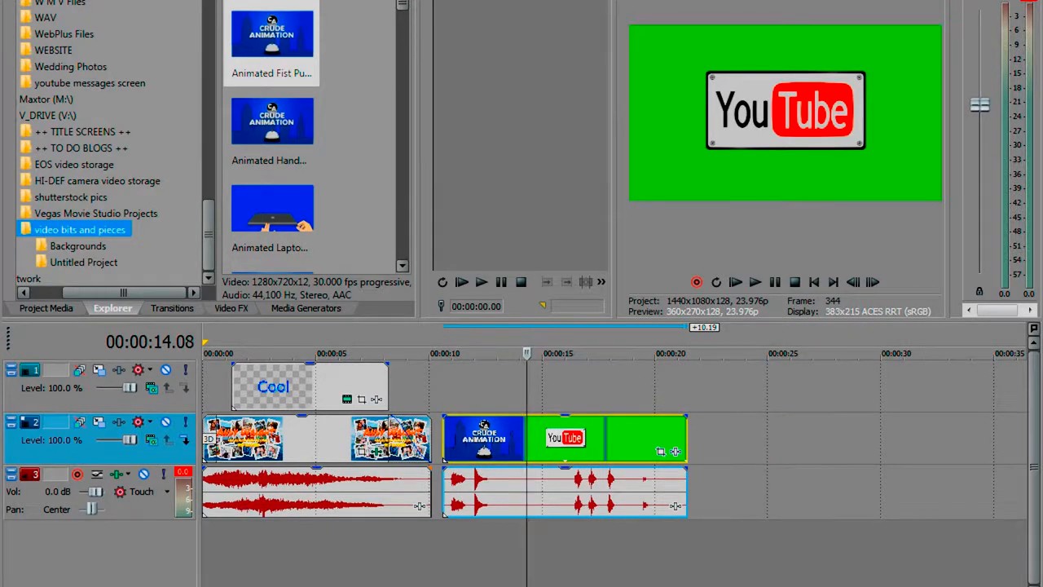
{"action": "scroll", "coordinate": [497, 440], "scroll_direction": "up", "scroll_amount": 2}
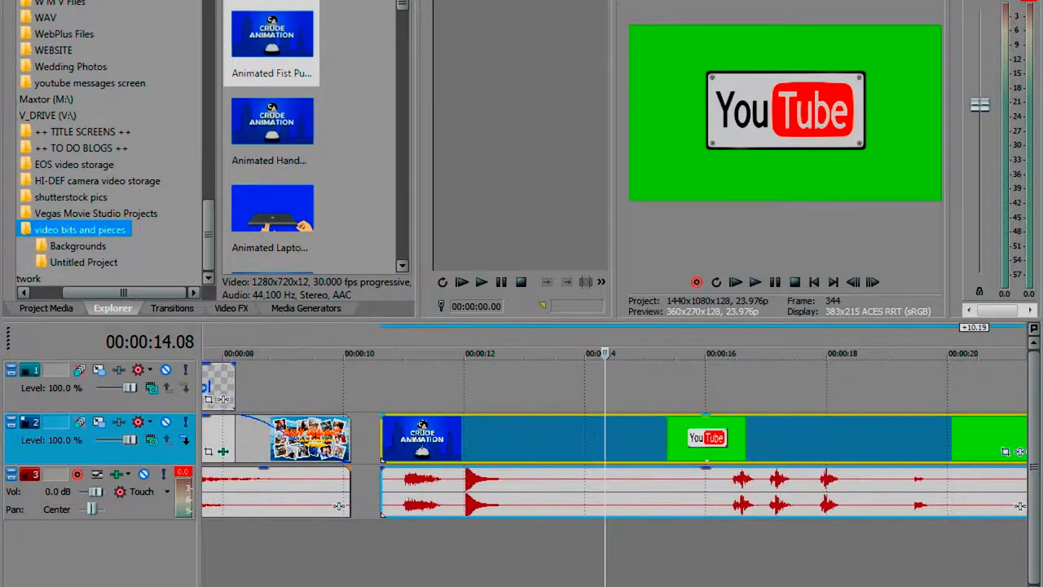
{"action": "key", "text": "Left"}
{"action": "key", "text": "Left"}
{"action": "key", "text": "Left"}
{"action": "key", "text": "Left"}
{"action": "key", "text": "Left"}
{"action": "key", "text": "Left"}
{"action": "key", "text": "Left"}
{"action": "key", "text": "Left"}
{"action": "key", "text": "Left"}
{"action": "key", "text": "Left"}
{"action": "key", "text": "Left"}
{"action": "key", "text": "Left"}
{"action": "key", "text": "Left"}
{"action": "key", "text": "Left"}
{"action": "key", "text": "Left"}
{"action": "key", "text": "Left"}
{"action": "key", "text": "Left"}
{"action": "key", "text": "Left"}
{"action": "key", "text": "Left"}
{"action": "key", "text": "Left"}
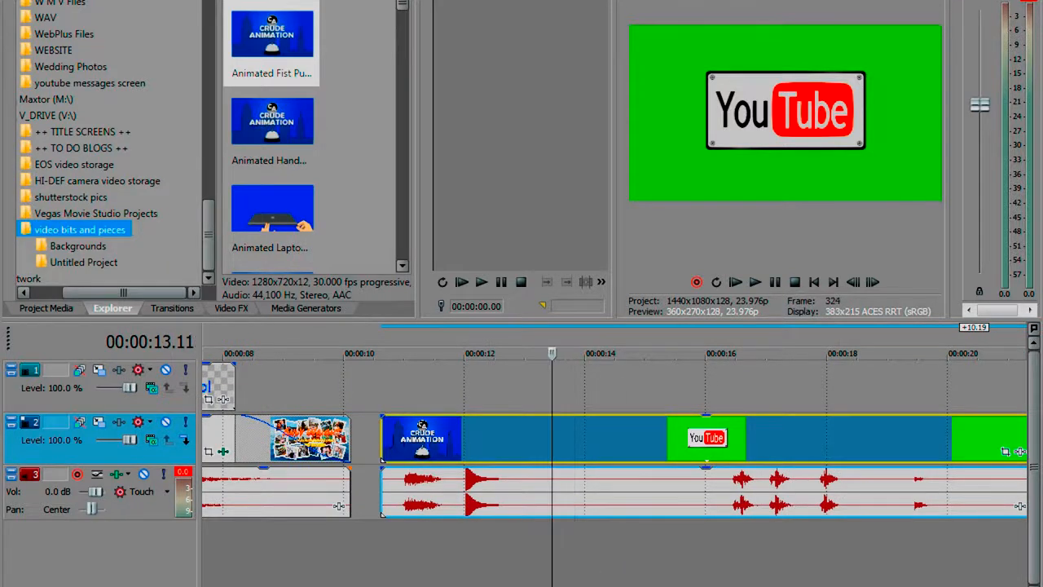
{"action": "key", "text": "Right"}
{"action": "key", "text": "Right"}
{"action": "key", "text": "Right"}
{"action": "key", "text": "Right"}
{"action": "key", "text": "Right"}
{"action": "key", "text": "Right"}
{"action": "key", "text": "Right"}
{"action": "key", "text": "Right"}
{"action": "key", "text": "Right"}
{"action": "key", "text": "Right"}
{"action": "key", "text": "Right"}
{"action": "key", "text": "Right"}
{"action": "key", "text": "Right"}
{"action": "key", "text": "Right"}
{"action": "key", "text": "Right"}
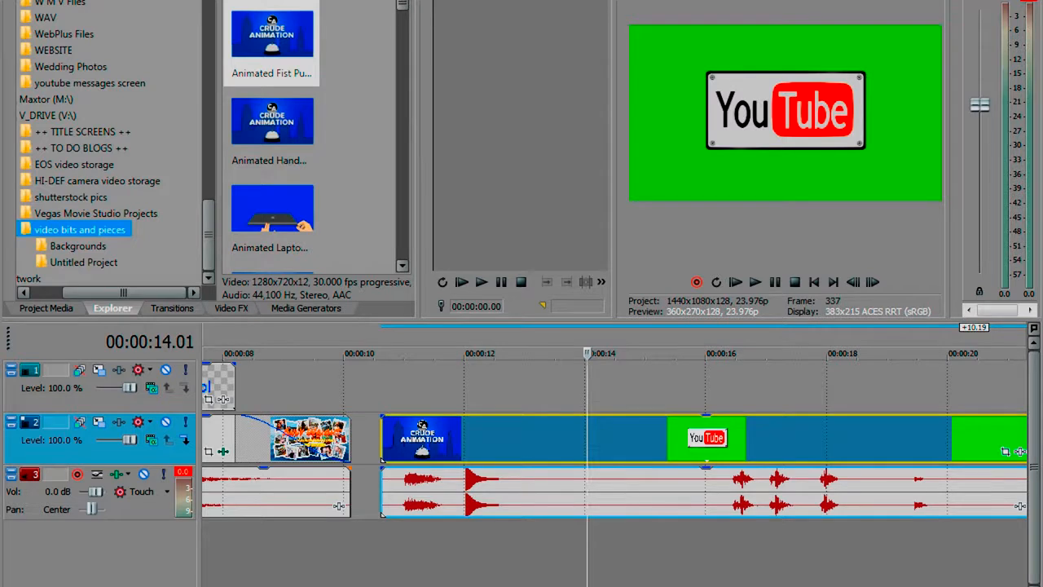
{"action": "key", "text": "s"}
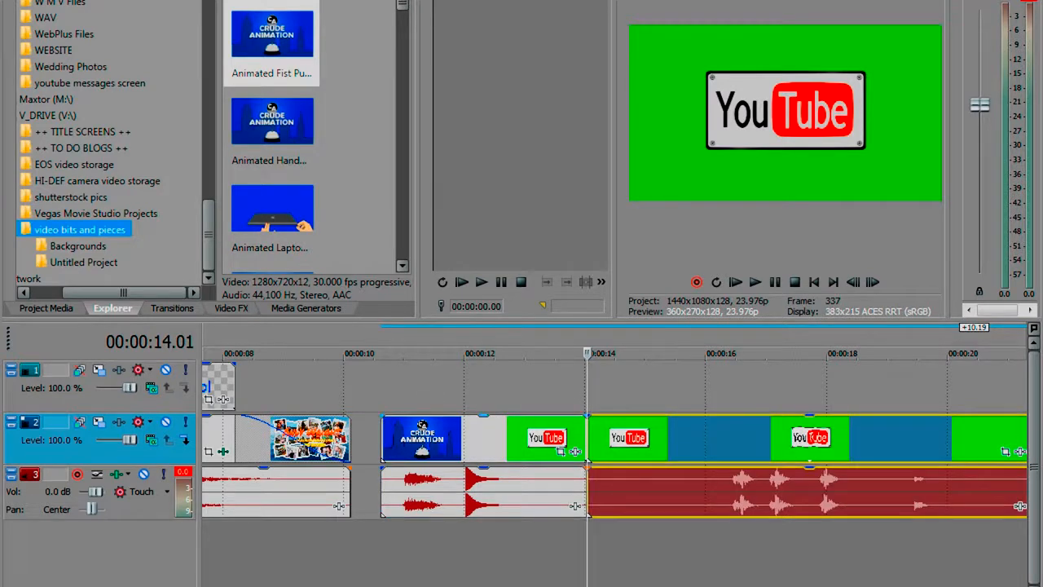
{"action": "left_click", "coordinate": [535, 439]}
{"action": "key", "text": "Delete"}
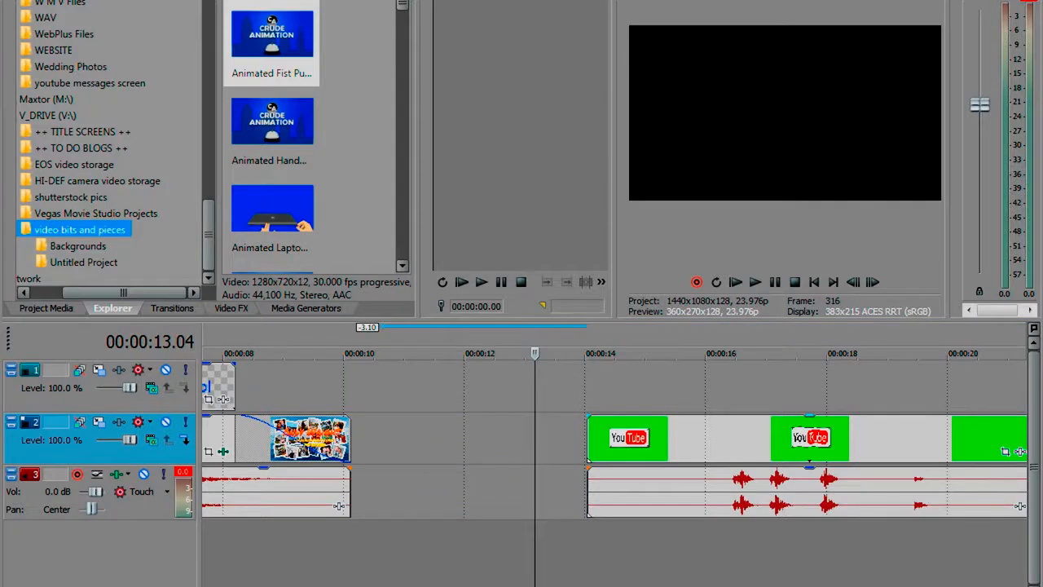
Preview the remaining YouTube clip, split it at 00:00:20.07 on the plain green background and delete the part after the split
{"action": "left_click", "coordinate": [718, 440]}
{"action": "key", "text": "space"}
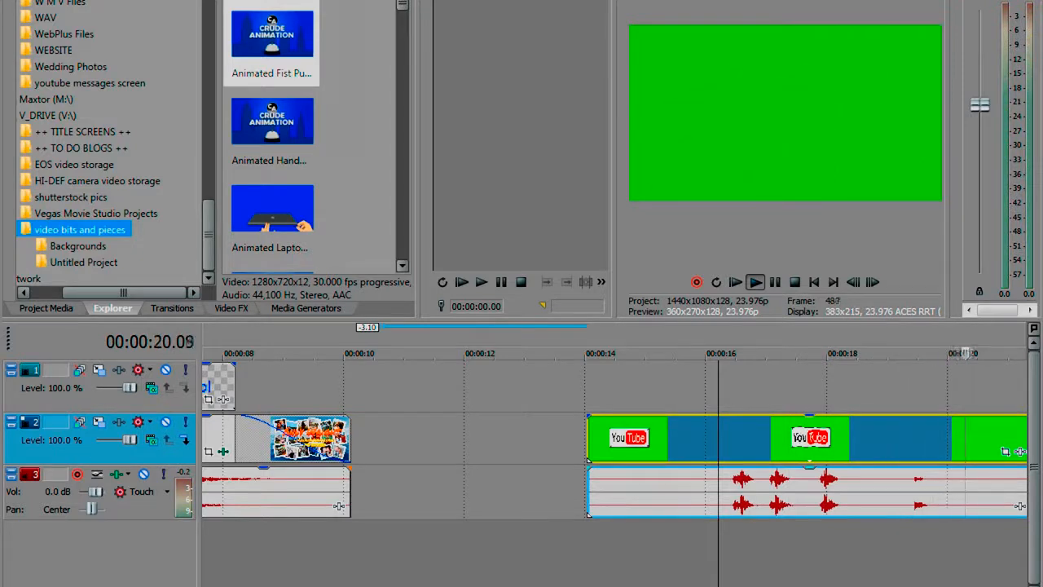
{"action": "key", "text": "space"}
{"action": "left_click", "coordinate": [957, 440]}
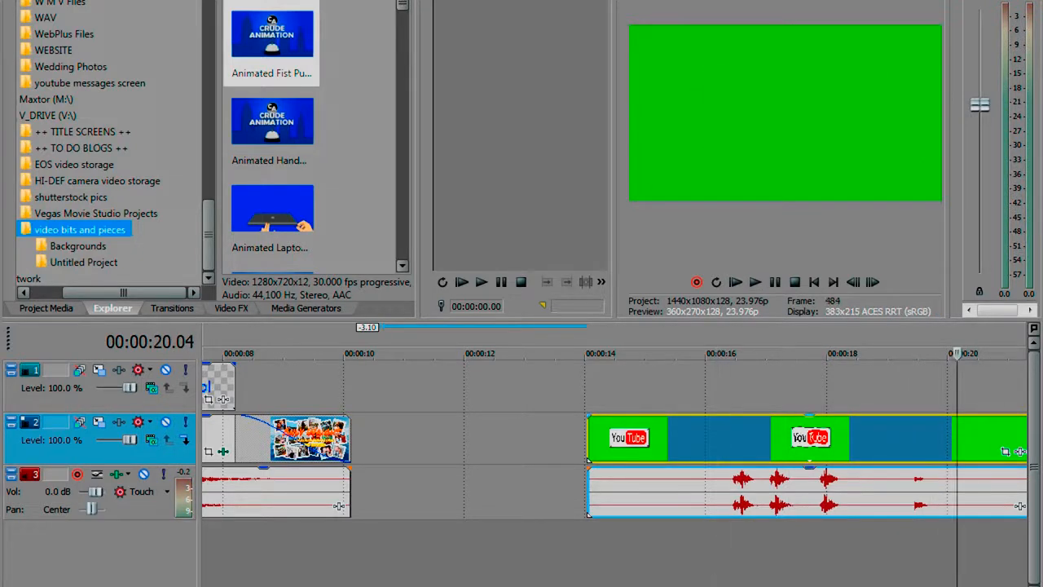
{"action": "key", "text": "Right"}
{"action": "key", "text": "Right"}
{"action": "key", "text": "Right"}
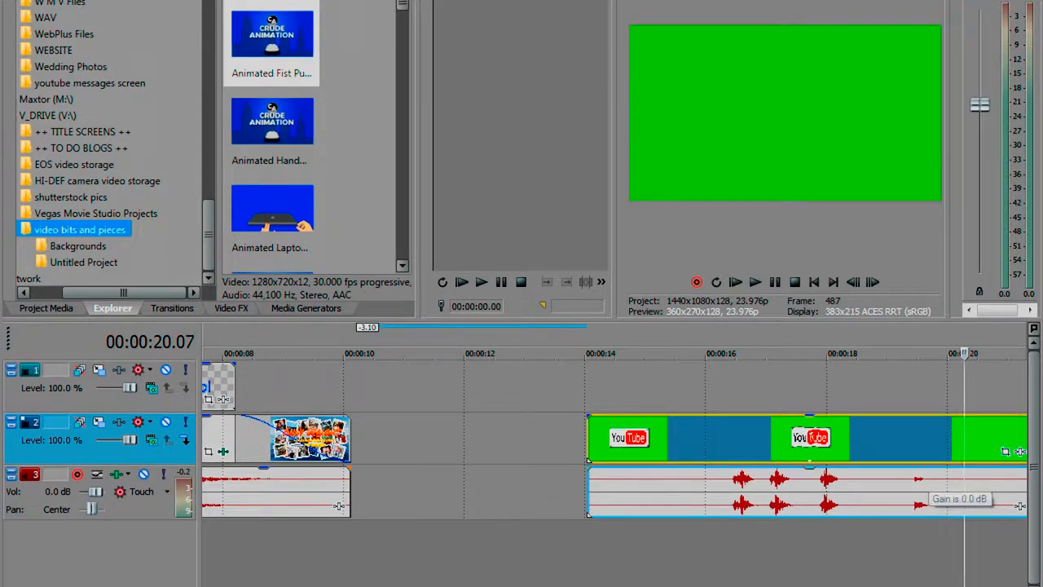
{"action": "key", "text": "s"}
{"action": "key", "text": "Delete"}
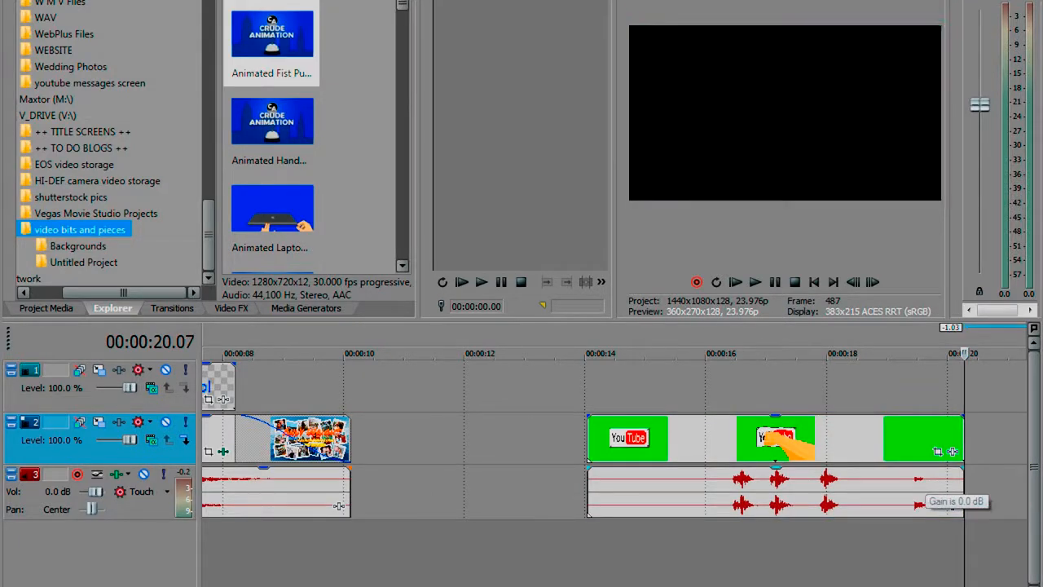
Insert a new video track above the Cool text track
{"action": "scroll", "coordinate": [927, 472], "scroll_direction": "down", "scroll_amount": 1}
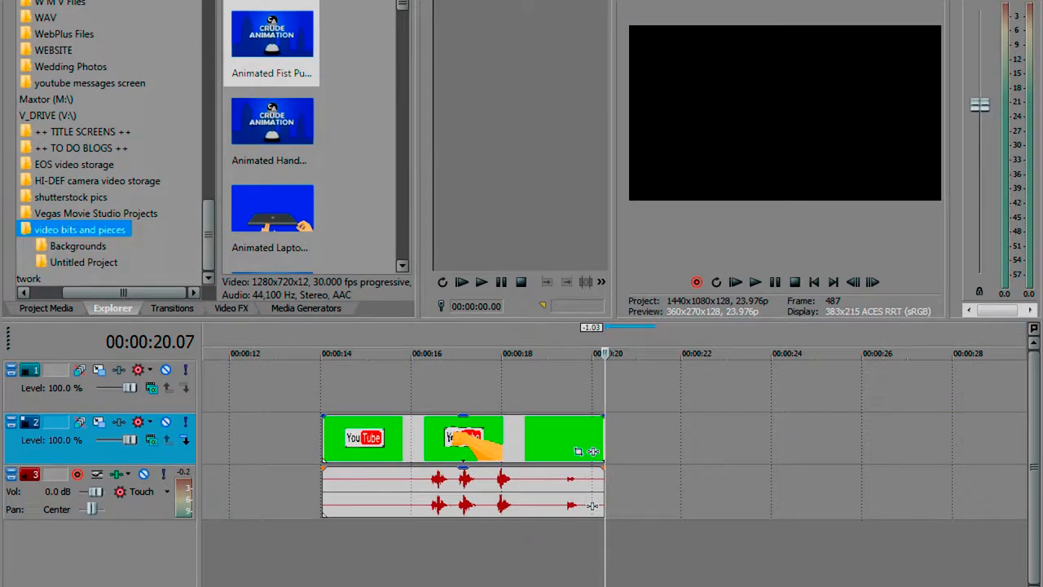
{"action": "scroll", "coordinate": [603, 472], "scroll_direction": "down", "scroll_amount": 5}
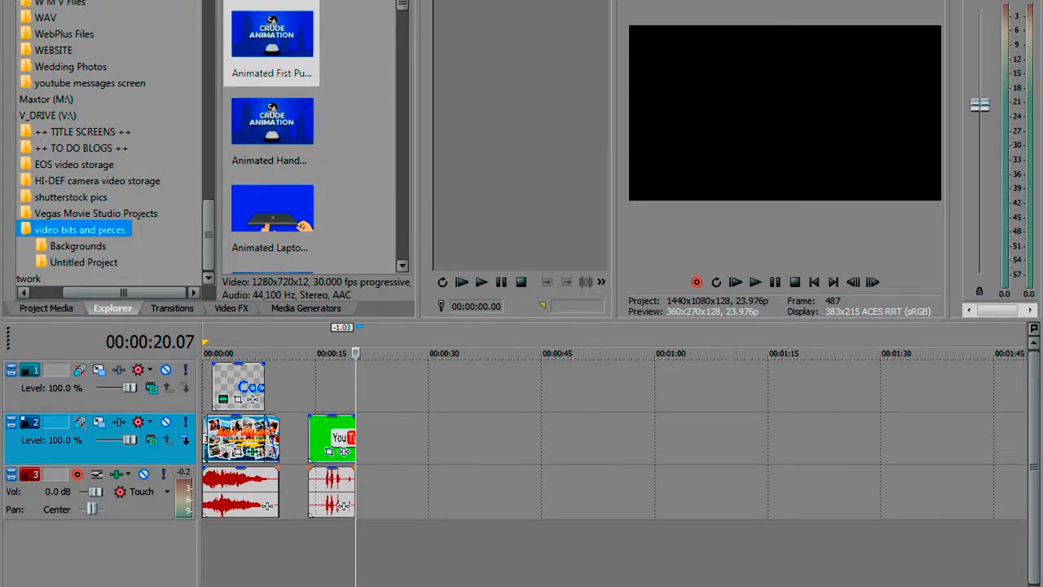
{"action": "right_click", "coordinate": [116, 401]}
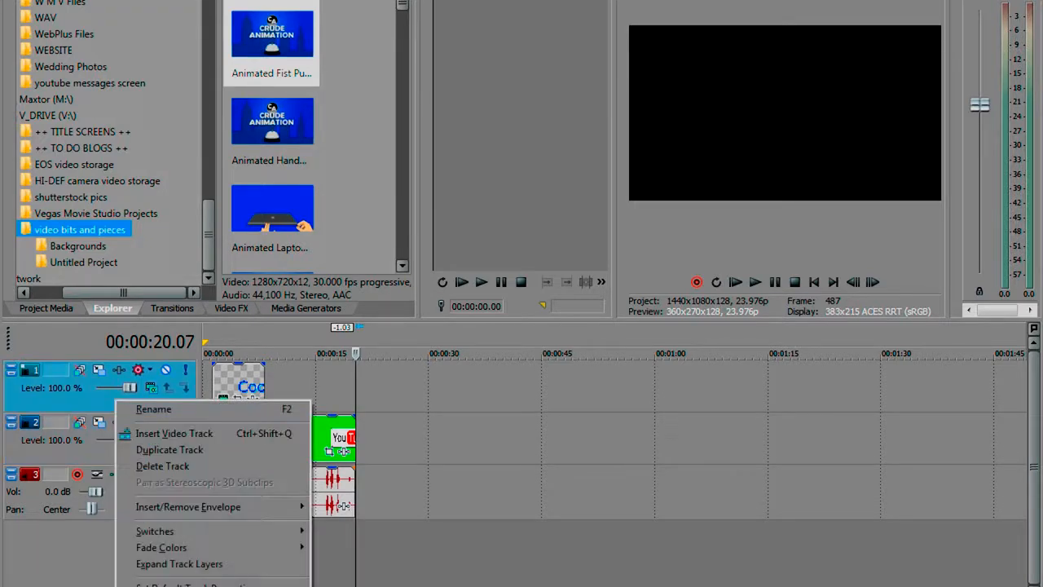
{"action": "left_click", "coordinate": [173, 433]}
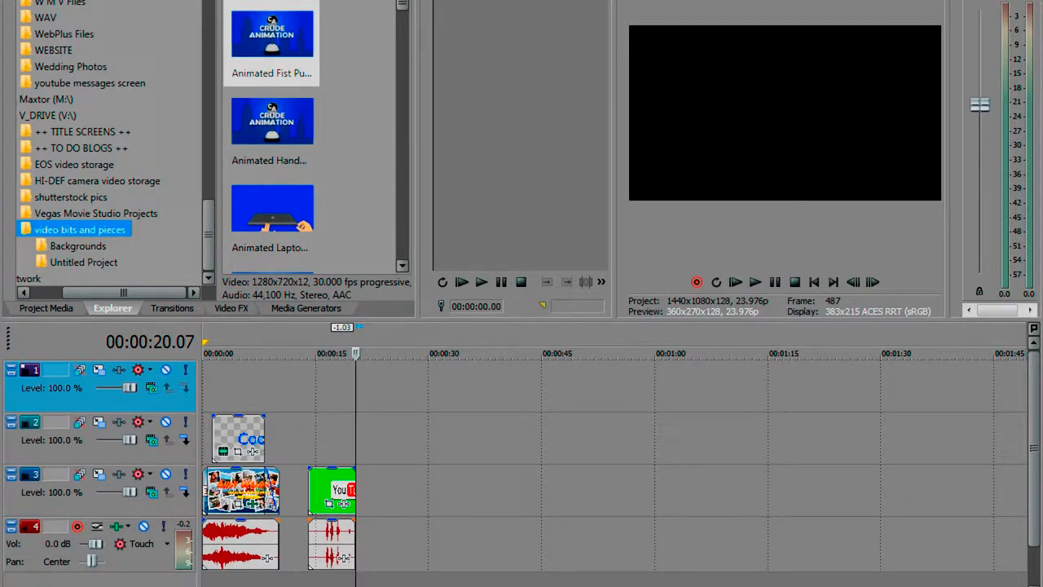
Insert a second empty video track above all others and delete it again
{"action": "key", "text": "ctrl+shift+q"}
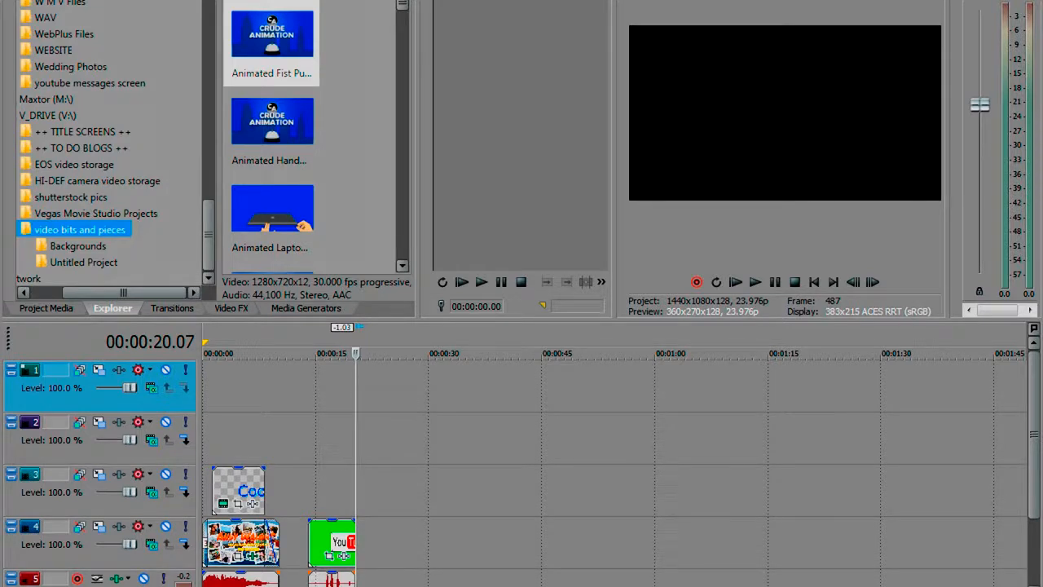
{"action": "right_click", "coordinate": [182, 404]}
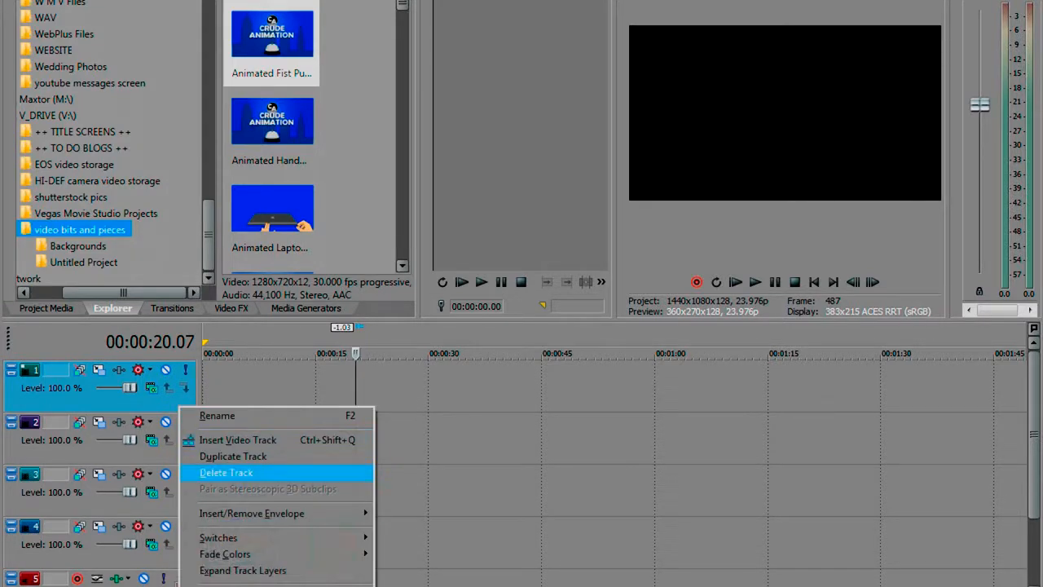
{"action": "left_click", "coordinate": [245, 472]}
{"action": "right_click", "coordinate": [161, 397]}
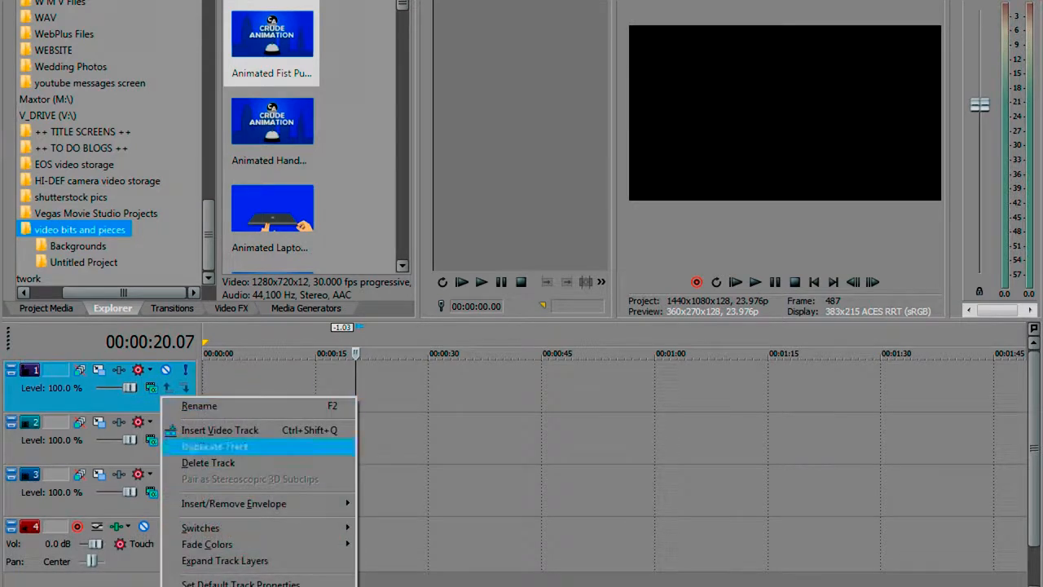
{"action": "key", "text": "Escape"}
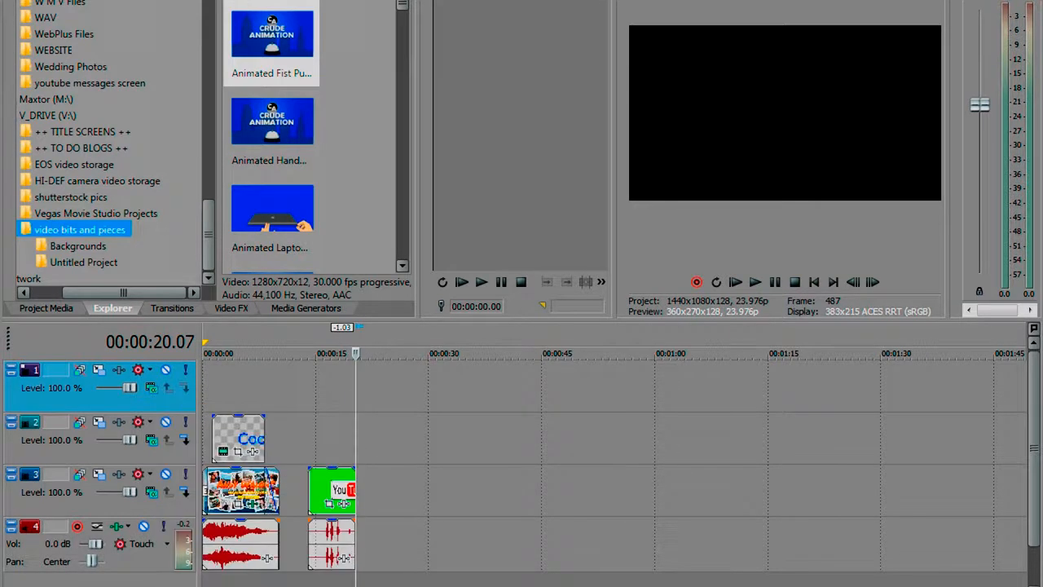
Insert an audio track above the music track and move the YouTube clip's audio onto it
{"action": "right_click", "coordinate": [134, 556]}
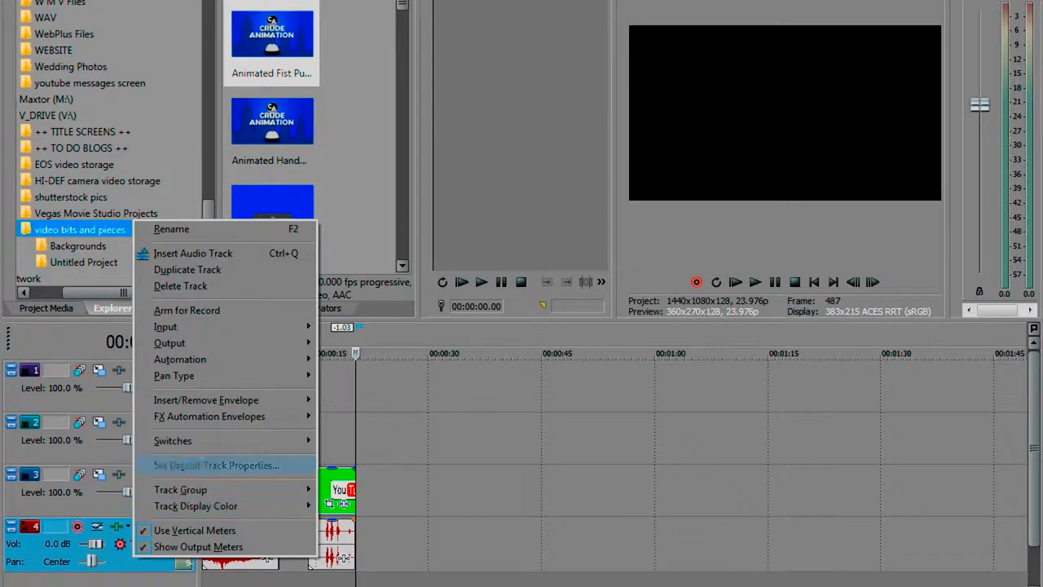
{"action": "left_click", "coordinate": [192, 253]}
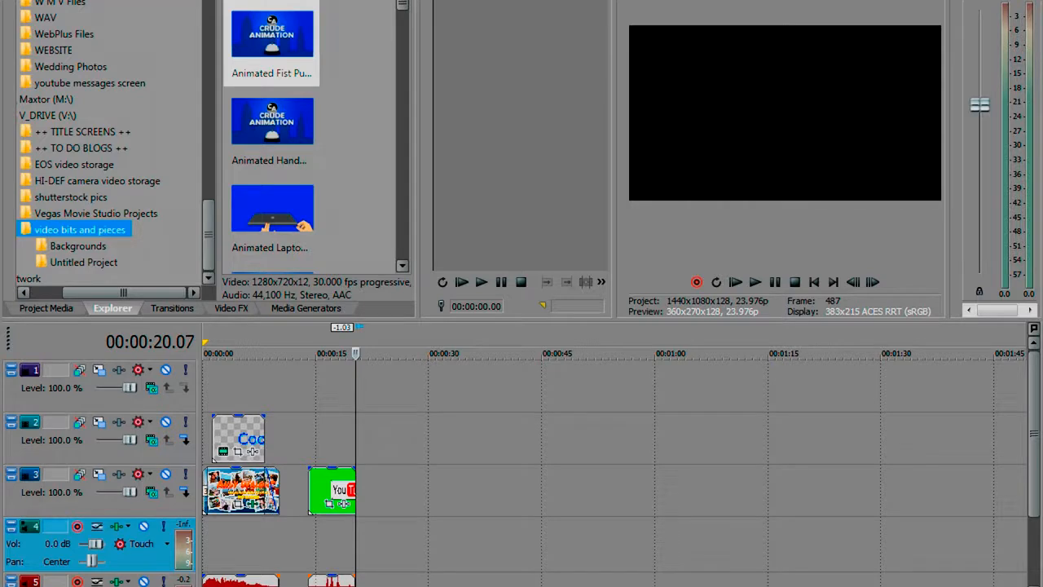
{"action": "left_click_drag", "start_coordinate": [342, 580], "coordinate": [351, 558]}
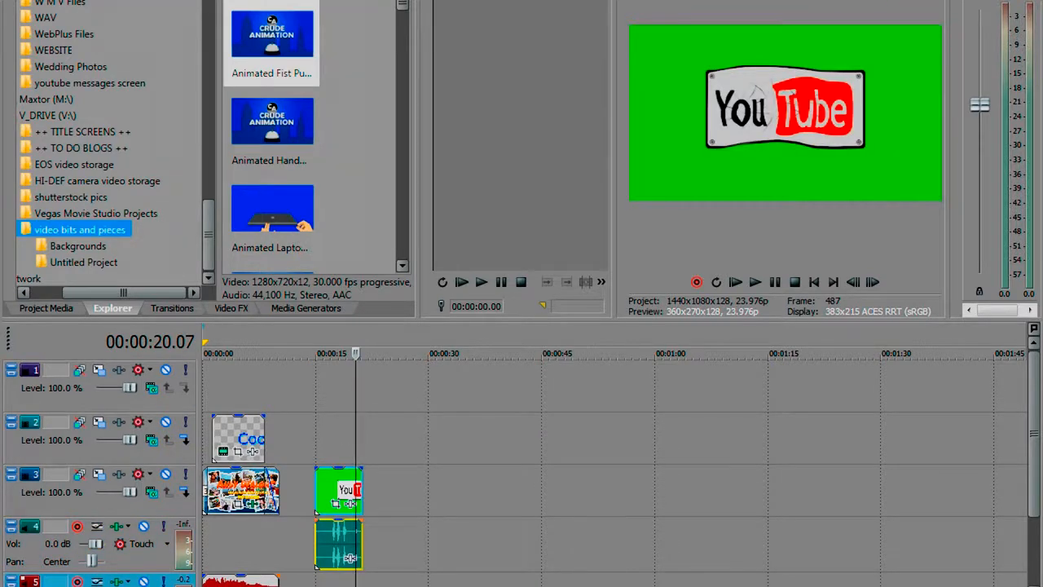
Move the YouTube clip's video to the empty top track, align its start with the Cool text, and place the playhead at 00:00:01.07
{"action": "left_click_drag", "start_coordinate": [339, 484], "coordinate": [340, 388]}
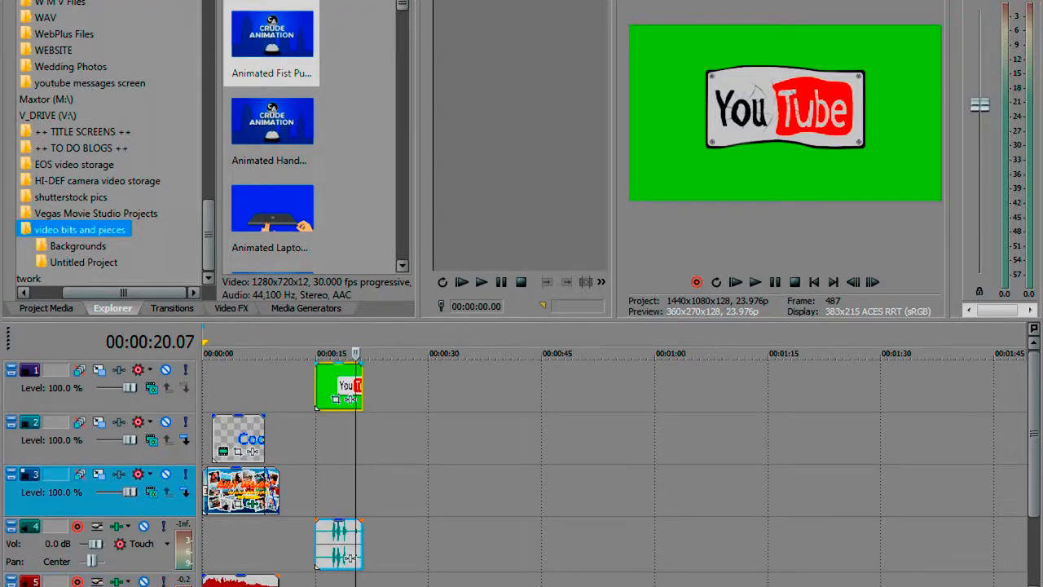
{"action": "left_click_drag", "start_coordinate": [351, 399], "coordinate": [246, 400]}
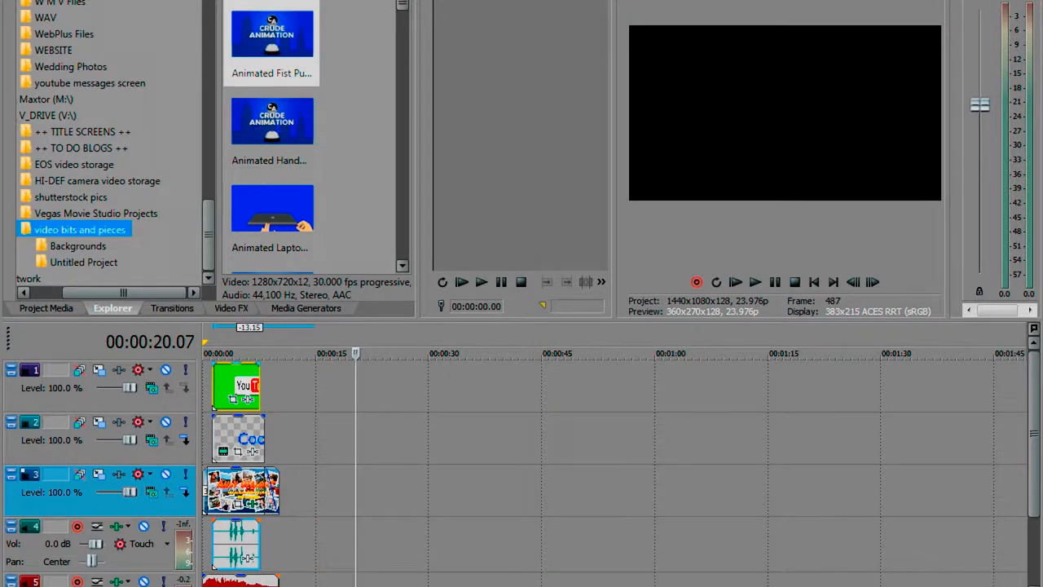
{"action": "left_click", "coordinate": [229, 385]}
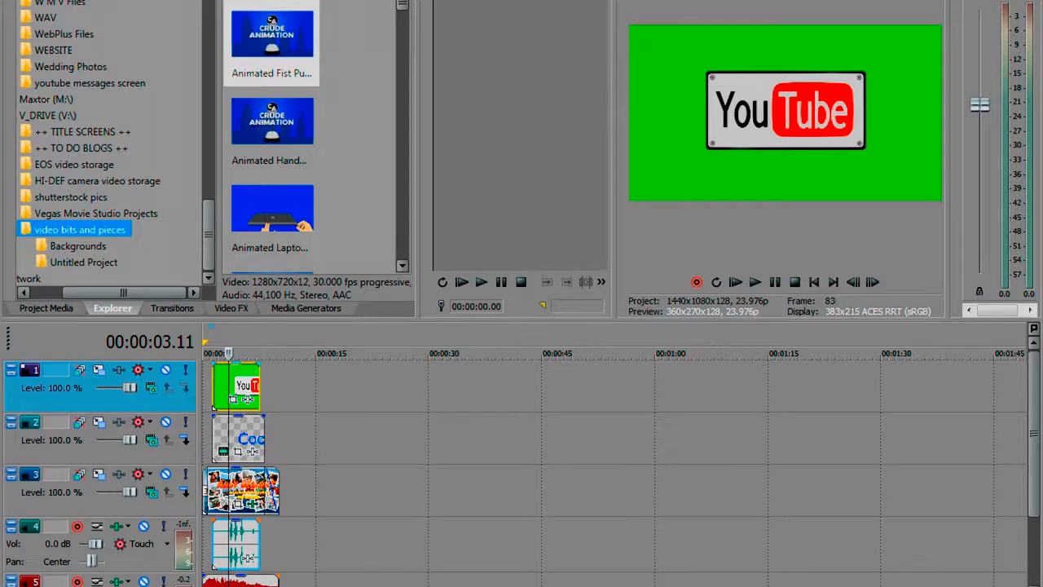
{"action": "left_click", "coordinate": [213, 386]}
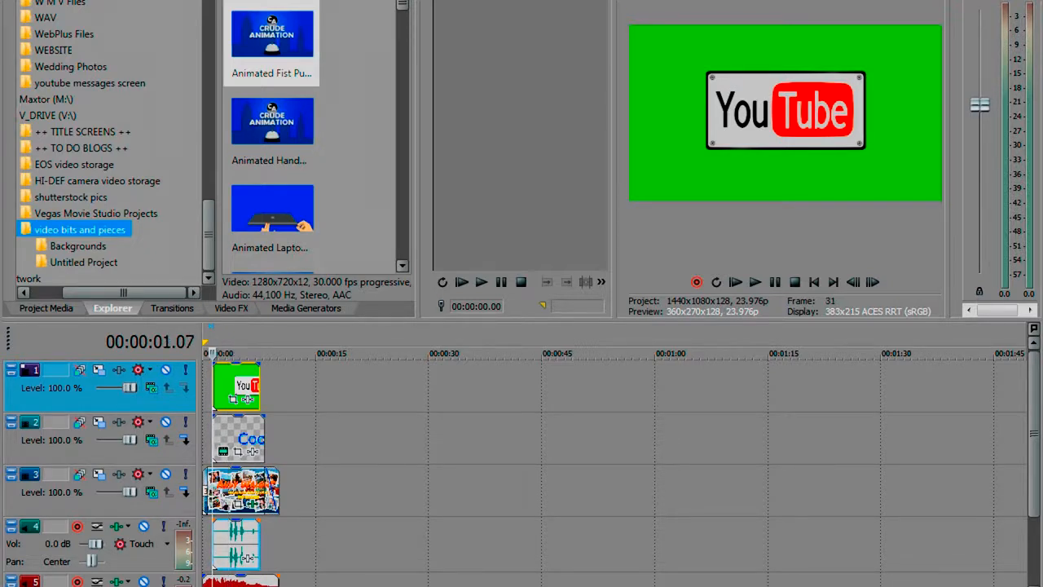
Play the sequence, then apply the Chroma Keyer effect with the Green Screen preset to the YouTube clip
{"action": "key", "text": "space"}
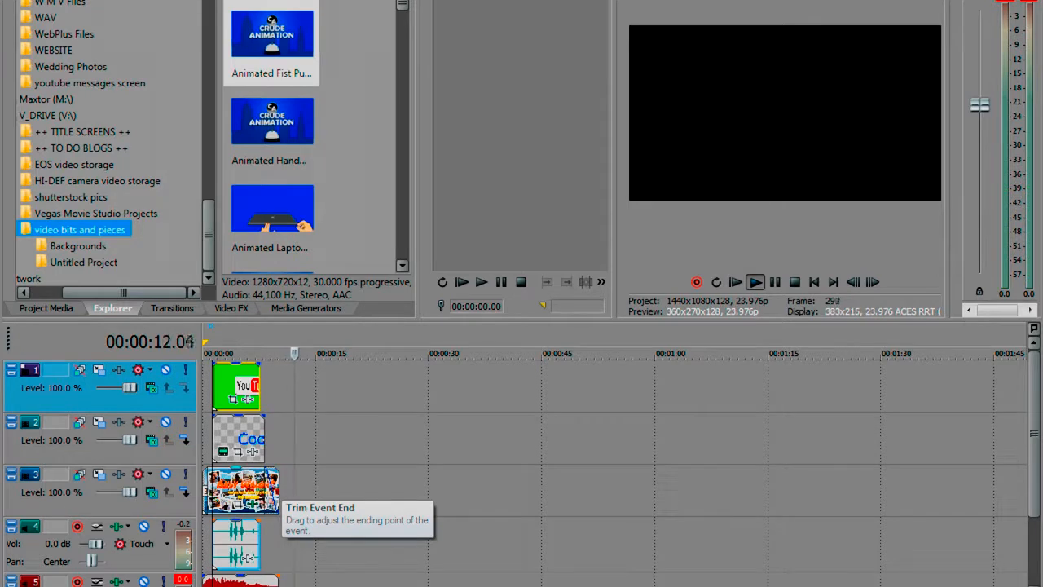
{"action": "key", "text": "space"}
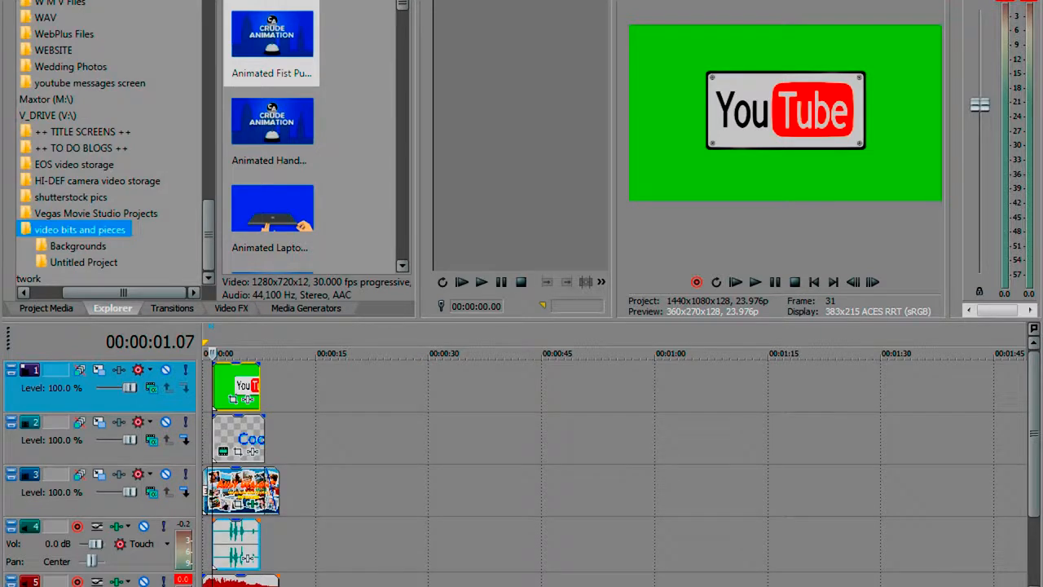
{"action": "key", "text": "alt+8"}
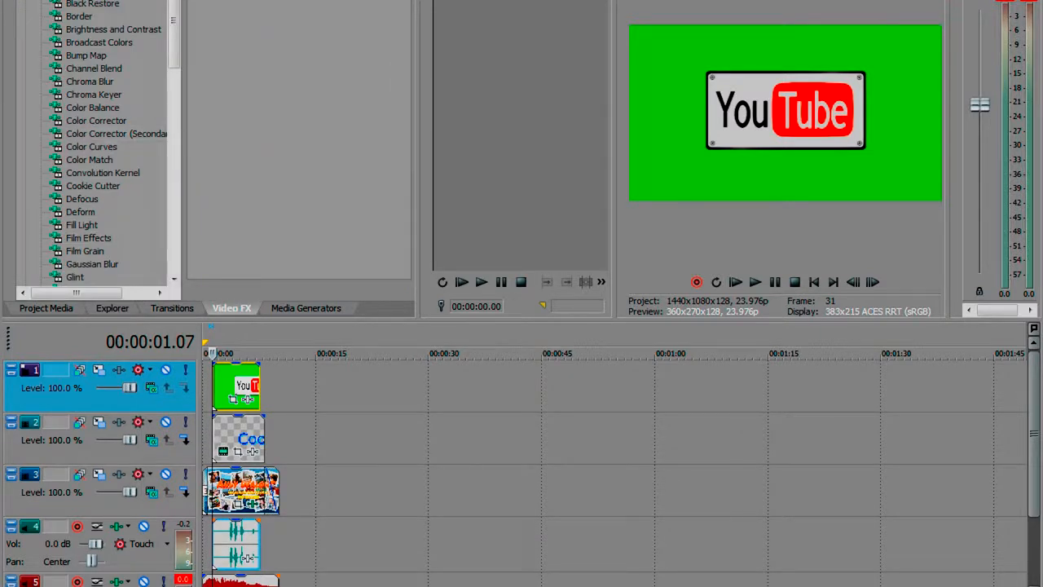
{"action": "left_click", "coordinate": [93, 95]}
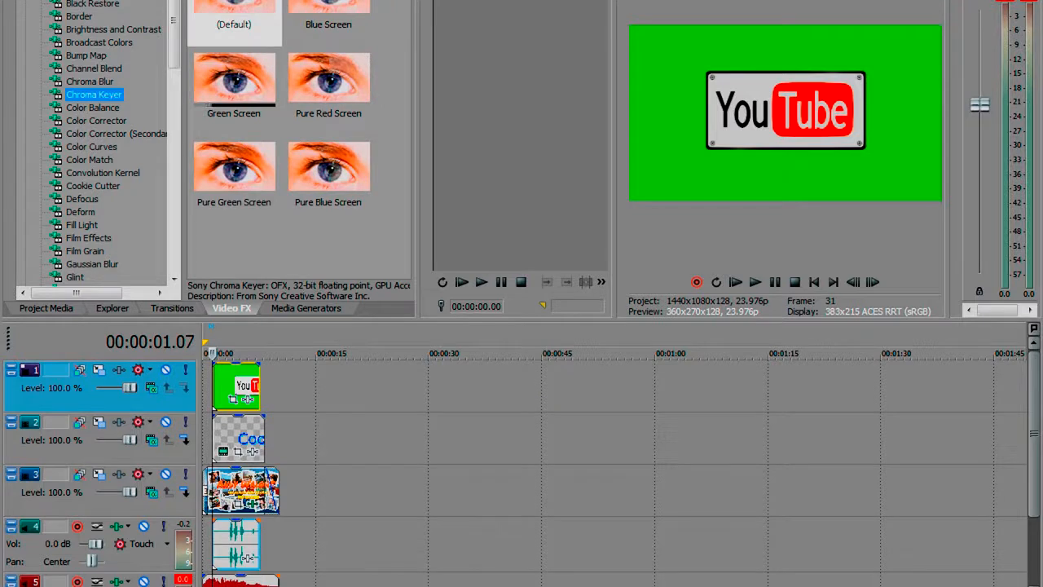
{"action": "left_click", "coordinate": [233, 84]}
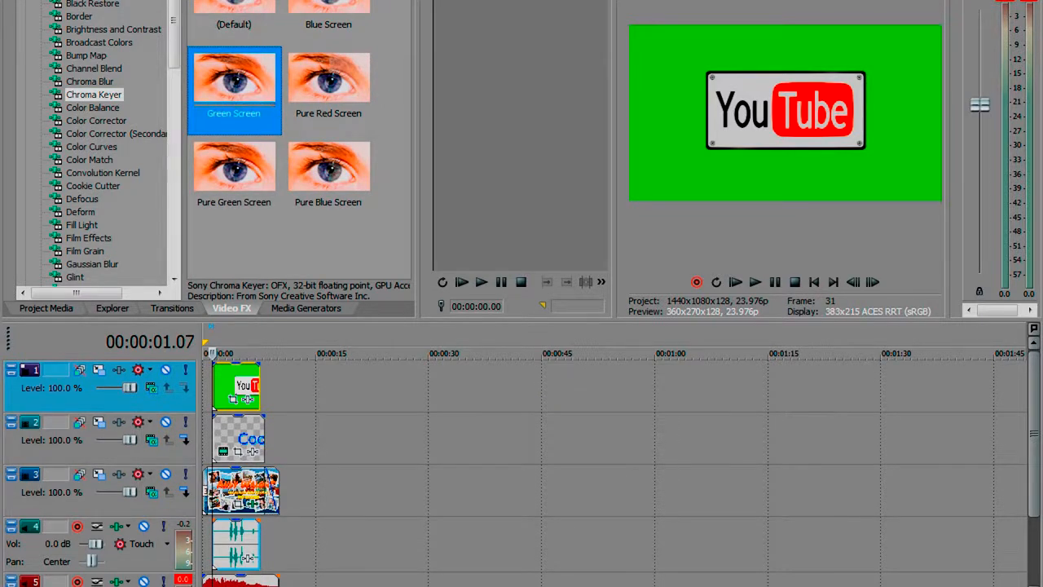
{"action": "left_click_drag", "start_coordinate": [234, 84], "coordinate": [236, 387]}
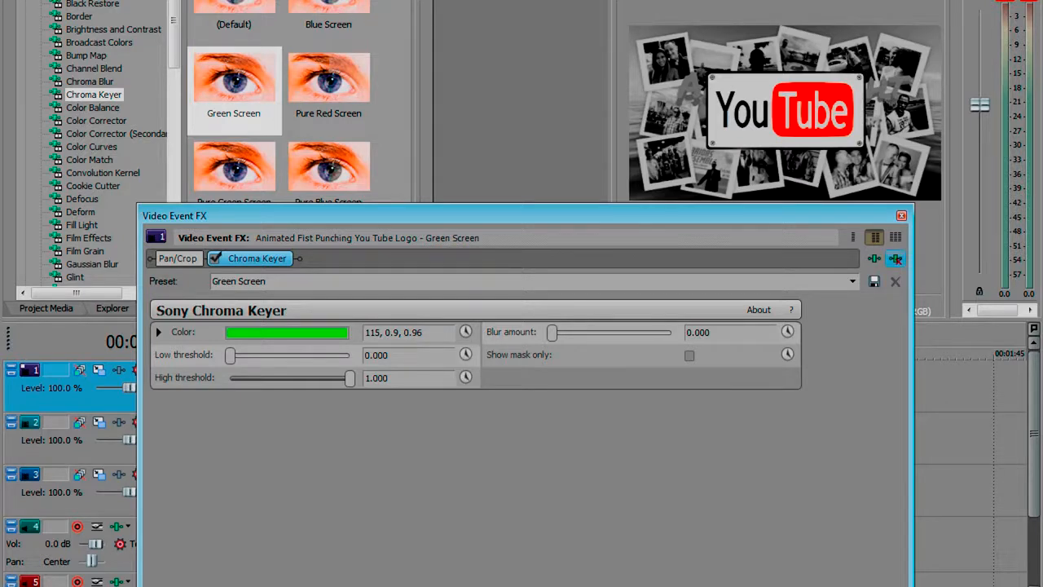
{"action": "left_click", "coordinate": [901, 216]}
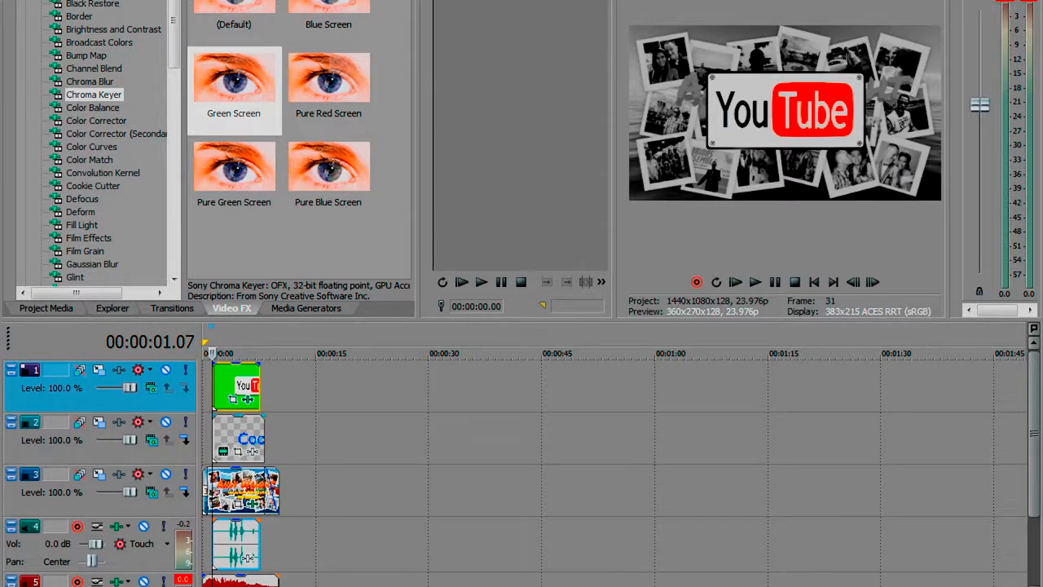
Shorten the end of the Cool text by 16 frames to match the end of the YouTube clip
{"action": "left_click", "coordinate": [263, 440]}
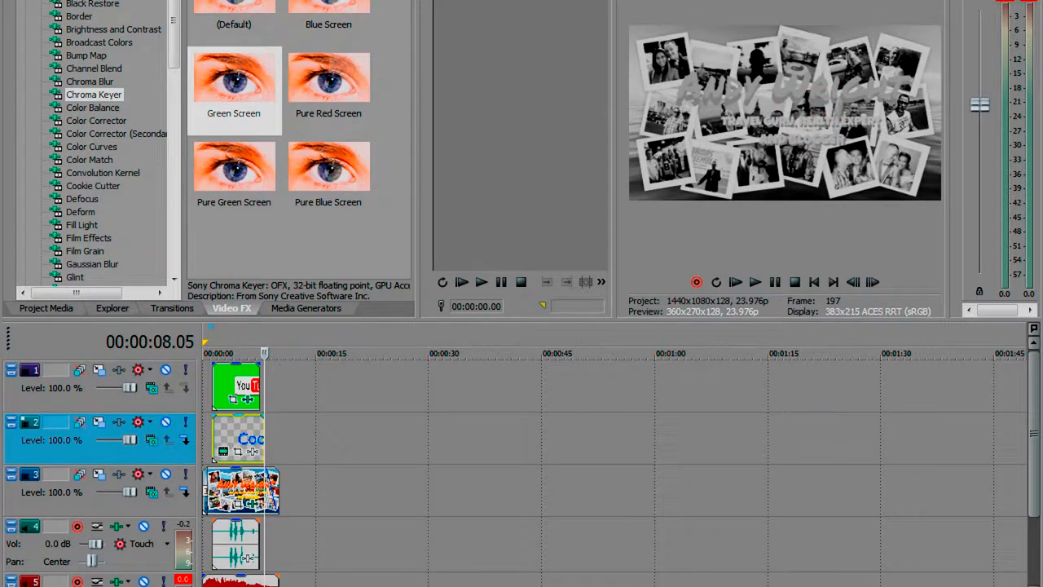
{"action": "left_click_drag", "start_coordinate": [263, 439], "coordinate": [260, 440]}
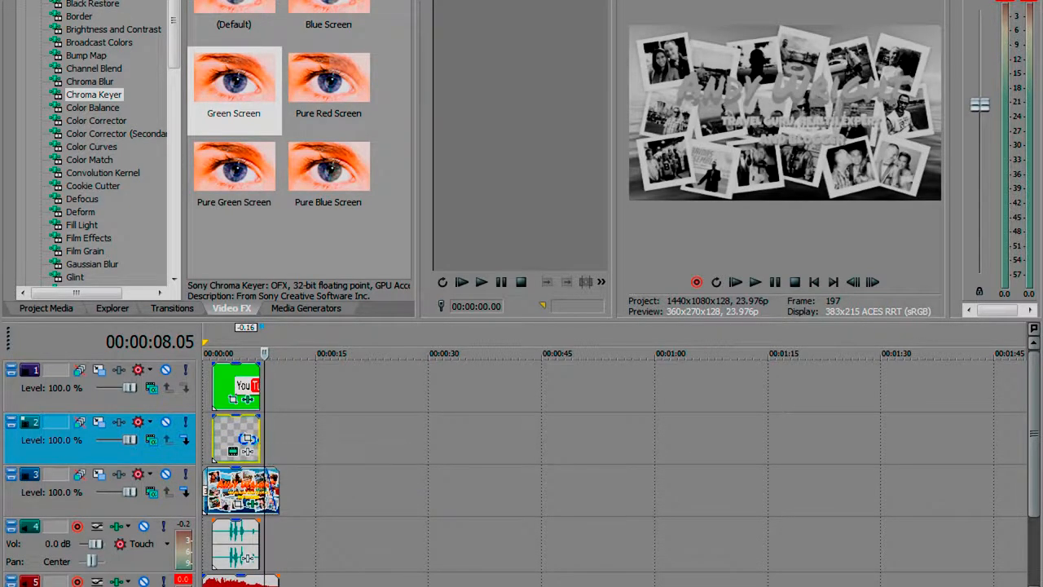
{"action": "scroll", "coordinate": [326, 456], "scroll_direction": "up", "scroll_amount": 6}
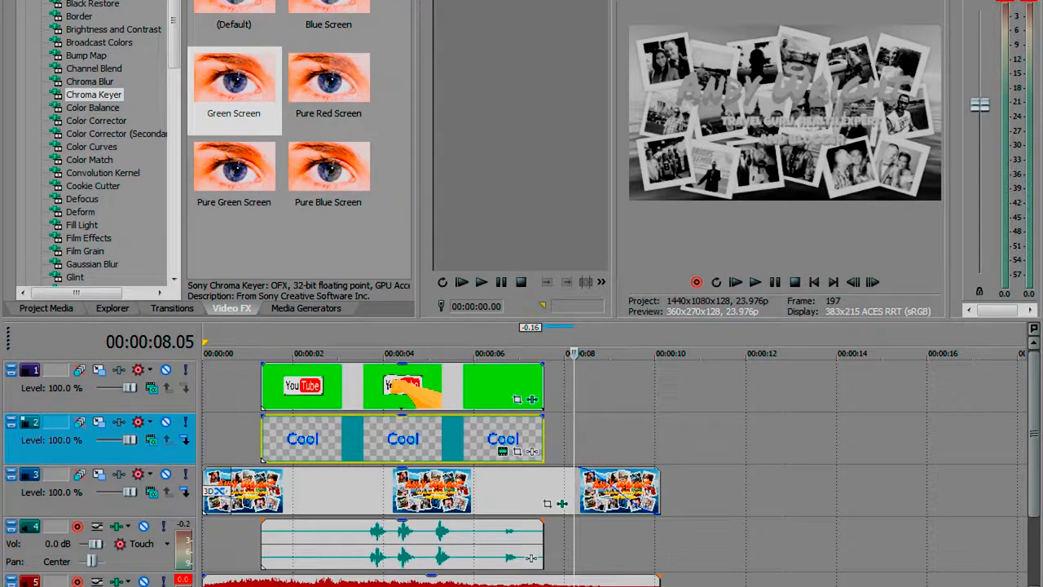
Play the sequence from the start and extend the end of the Cool text by 6 frames
{"action": "left_click", "coordinate": [205, 440]}
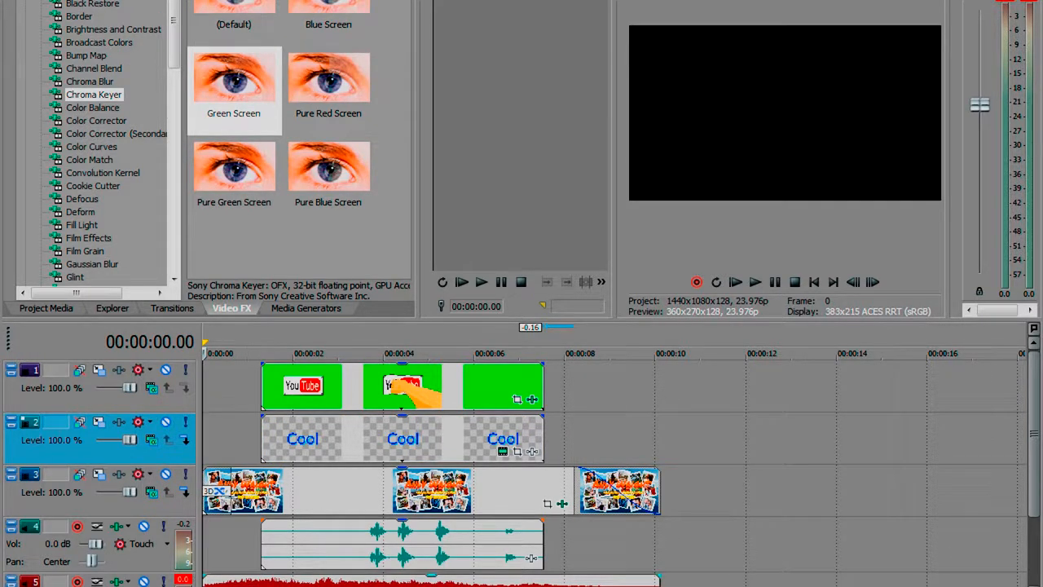
{"action": "key", "text": "space"}
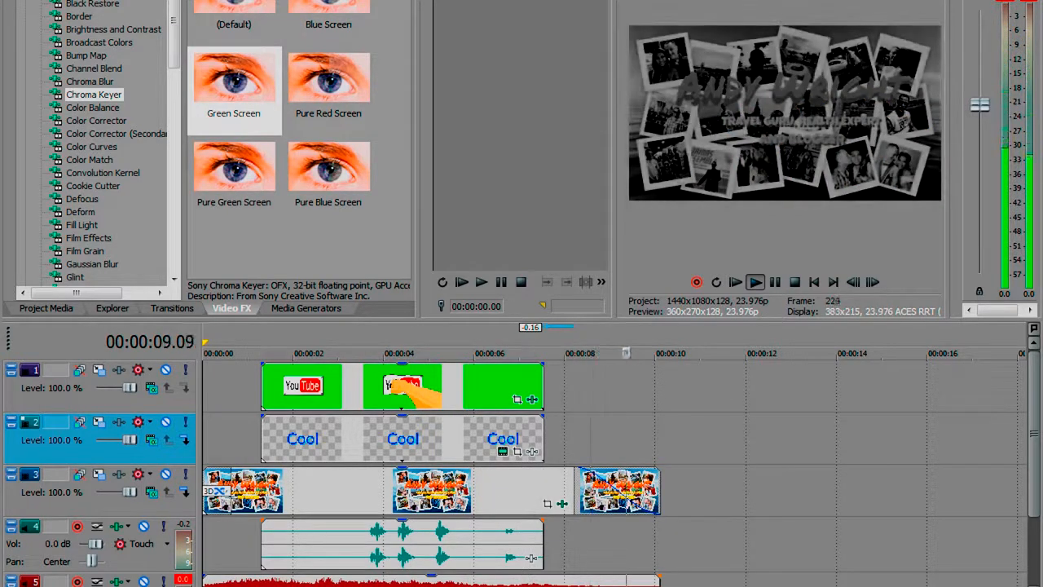
{"action": "key", "text": "space"}
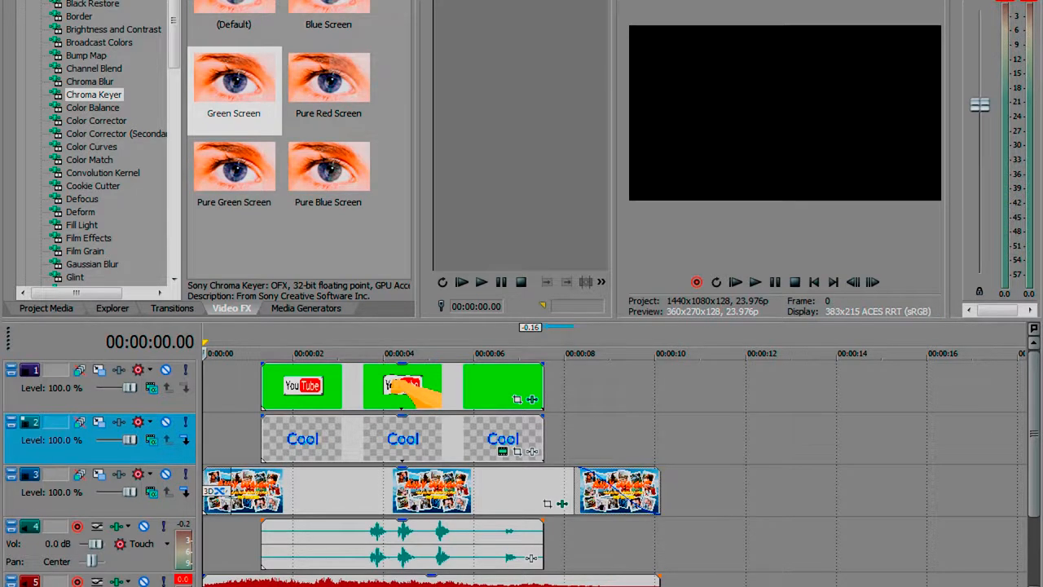
{"action": "left_click_drag", "start_coordinate": [543, 440], "coordinate": [555, 440]}
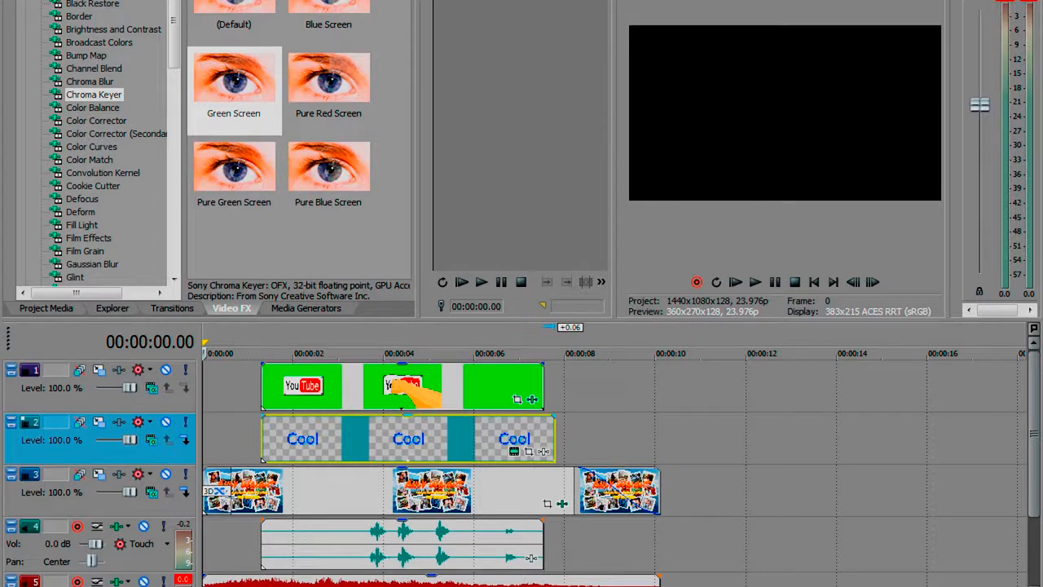
Place the playhead at 00:00:05.05, where the fist covers the logo, and open the YouTube clip's Chroma Keyer settings
{"action": "left_click", "coordinate": [464, 422]}
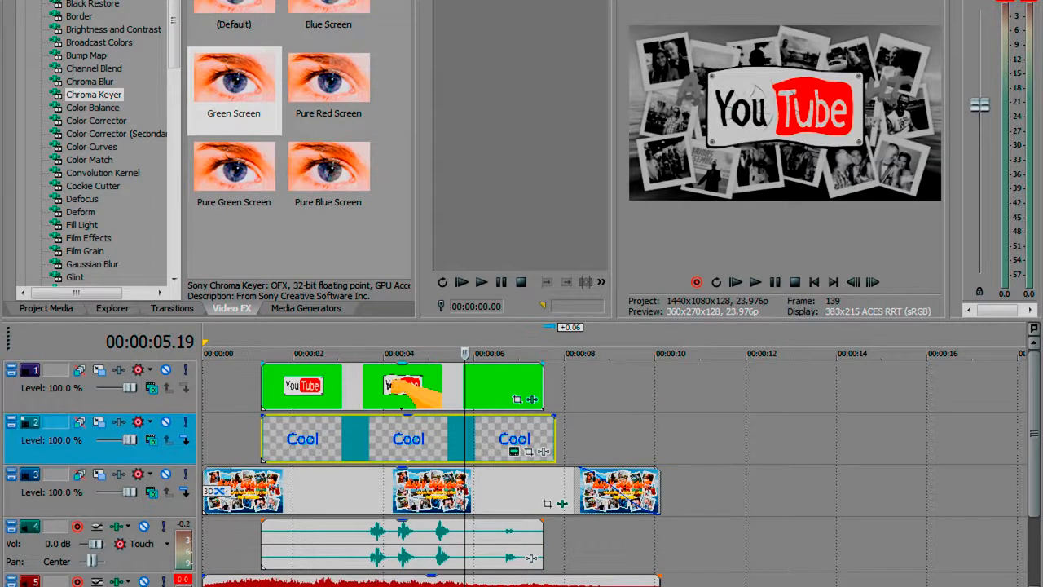
{"action": "key", "text": "Left"}
{"action": "key", "text": "Left"}
{"action": "key", "text": "Left"}
{"action": "key", "text": "Left"}
{"action": "key", "text": "Left"}
{"action": "key", "text": "Left"}
{"action": "key", "text": "Left"}
{"action": "key", "text": "Left"}
{"action": "key", "text": "Left"}
{"action": "key", "text": "Left"}
{"action": "key", "text": "Left"}
{"action": "key", "text": "Left"}
{"action": "key", "text": "Left"}
{"action": "key", "text": "Left"}
{"action": "key", "text": "Left"}
{"action": "key", "text": "Left"}
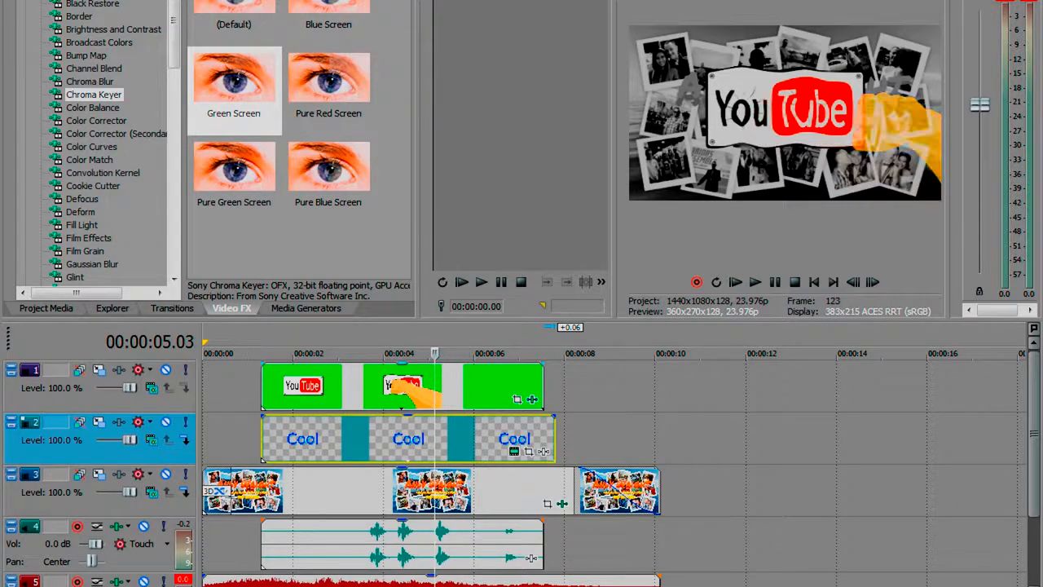
{"action": "key", "text": "Right"}
{"action": "key", "text": "Right"}
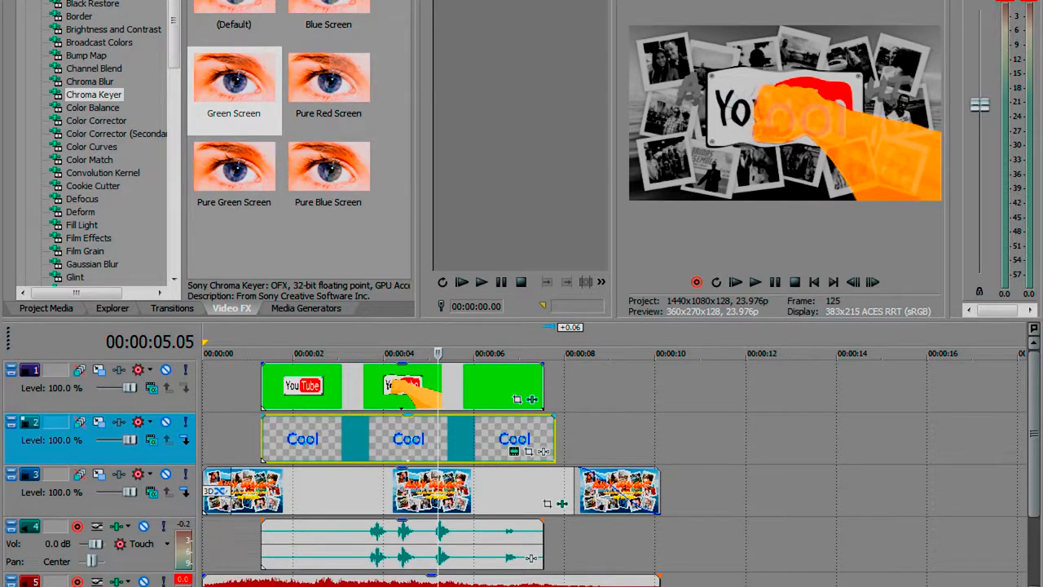
{"action": "left_click", "coordinate": [532, 398]}
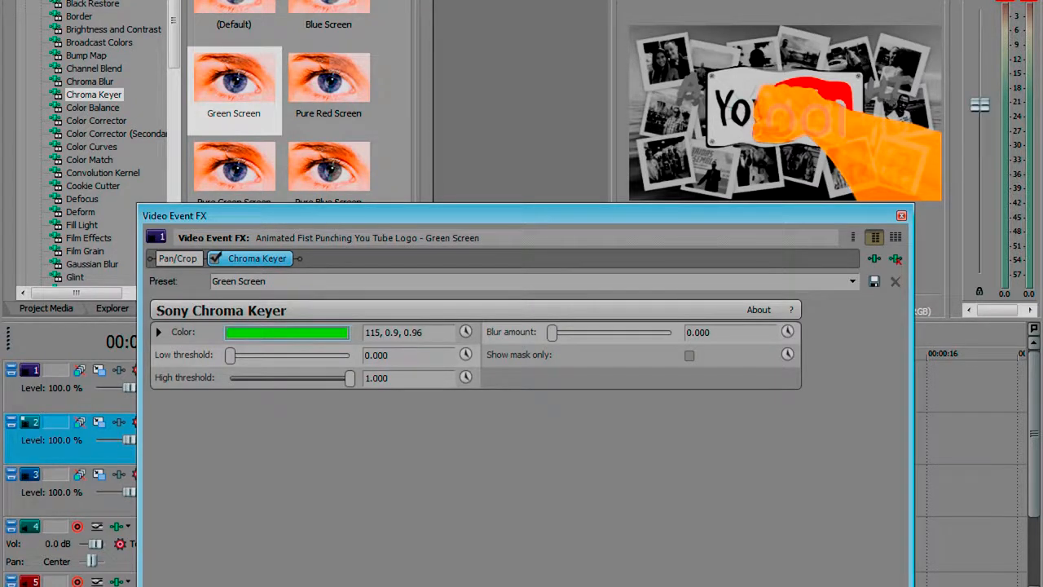
Try shifting the Chroma Keyer's key color to HSV 115, 0.89, 0.99
{"action": "left_click", "coordinate": [287, 333]}
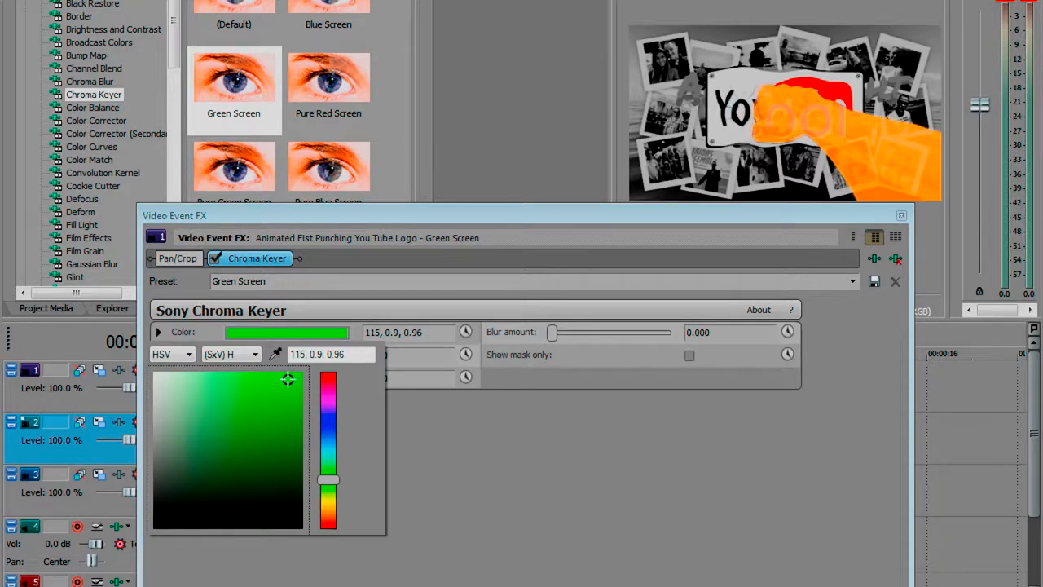
{"action": "mouse_move", "coordinate": [288, 379]}
{"action": "left_mouse_down"}
{"action": "mouse_move", "coordinate": [298, 377]}
{"action": "mouse_move", "coordinate": [287, 373]}
{"action": "left_mouse_up"}
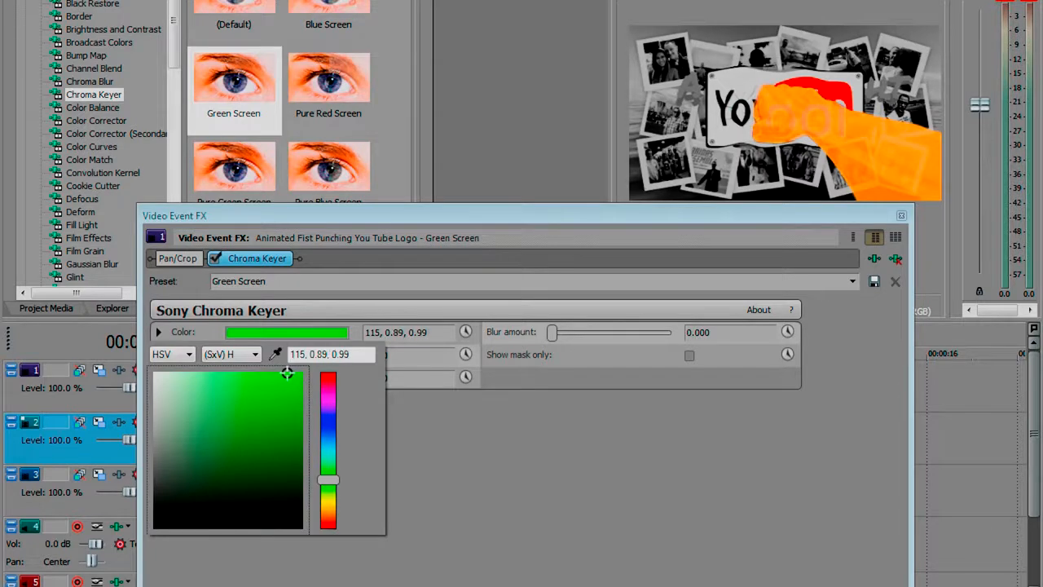
{"action": "left_click", "coordinate": [276, 354]}
{"action": "key", "text": "Escape"}
Reset the Chroma Keyer to the (Default) preset, sample the green background in the preview as key color, and close the effect settings
{"action": "left_click", "coordinate": [852, 281]}
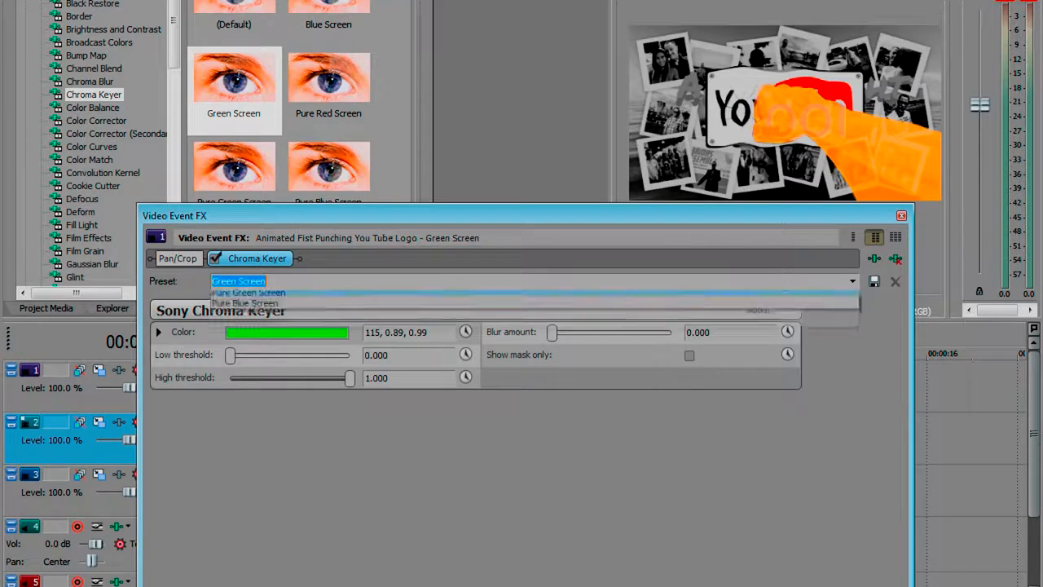
{"action": "key", "text": "Return"}
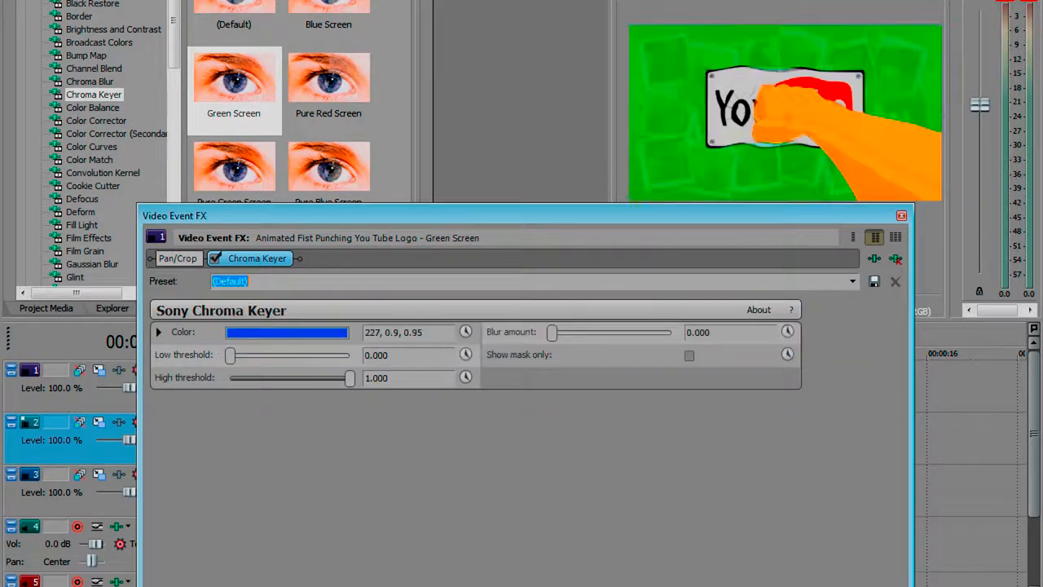
{"action": "left_click", "coordinate": [286, 332]}
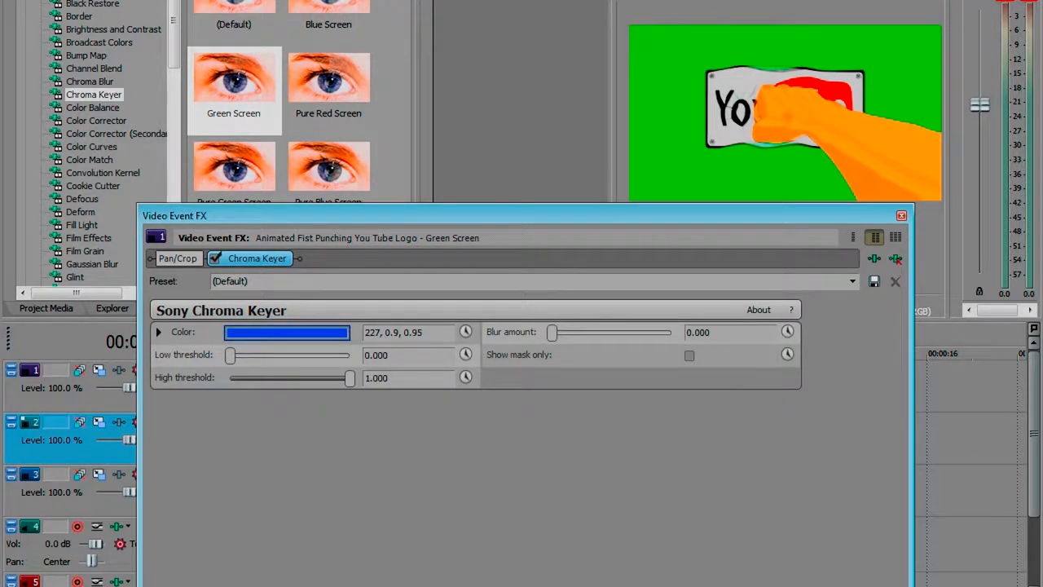
{"action": "left_click", "coordinate": [275, 355]}
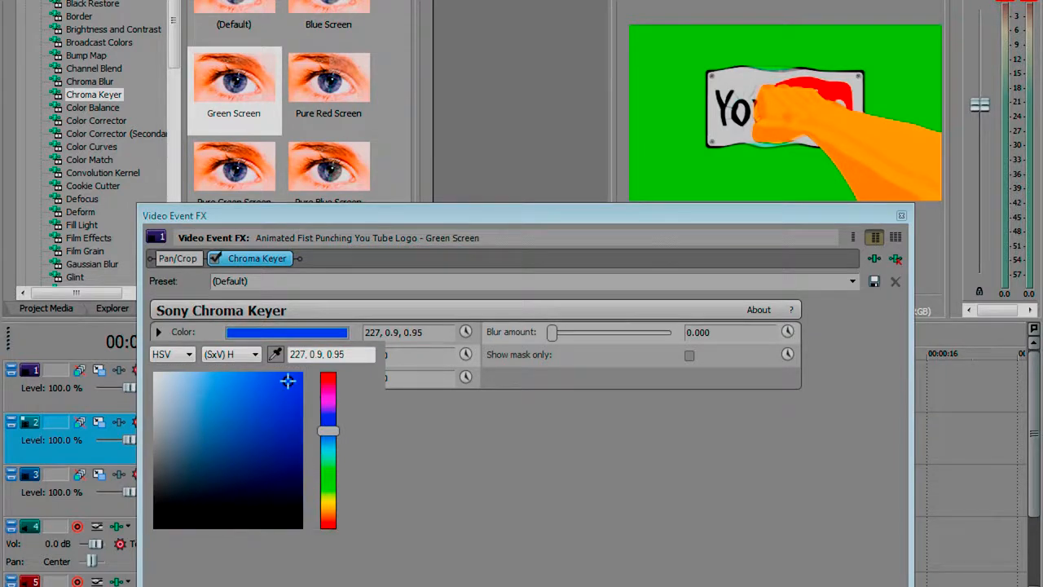
{"action": "left_click", "coordinate": [670, 160]}
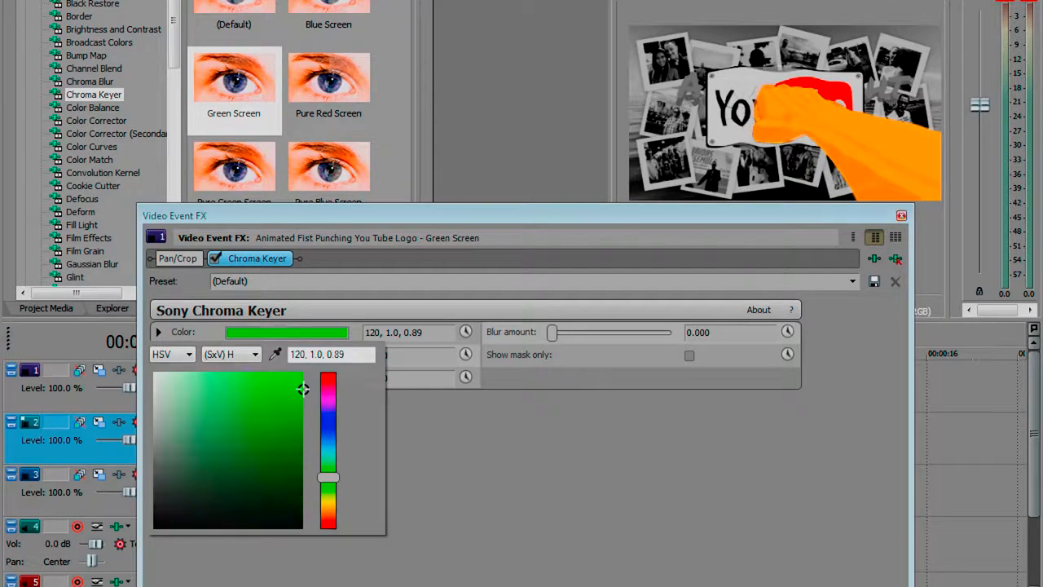
{"action": "left_click", "coordinate": [901, 216]}
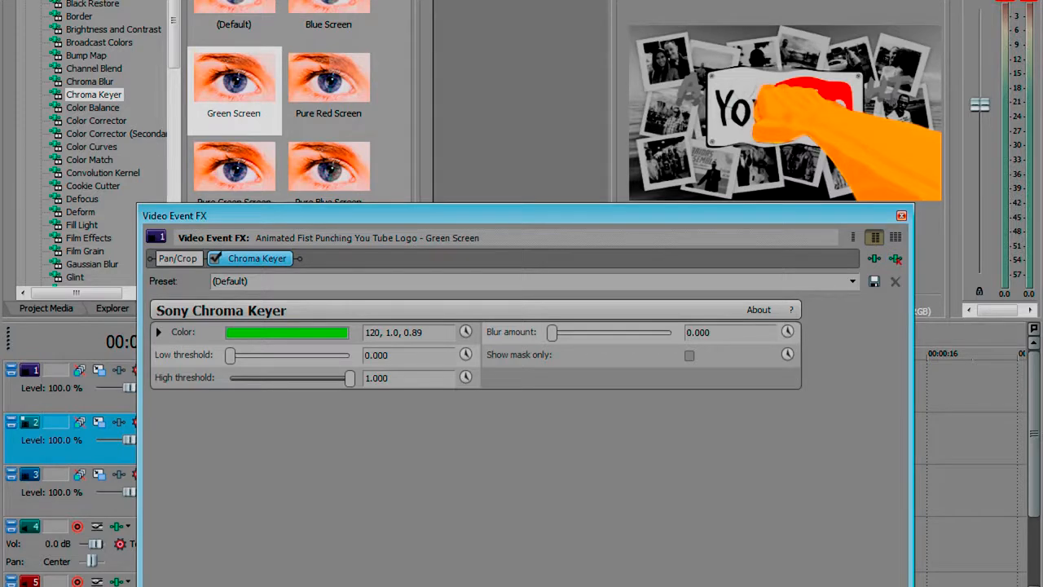
{"action": "left_click", "coordinate": [901, 216]}
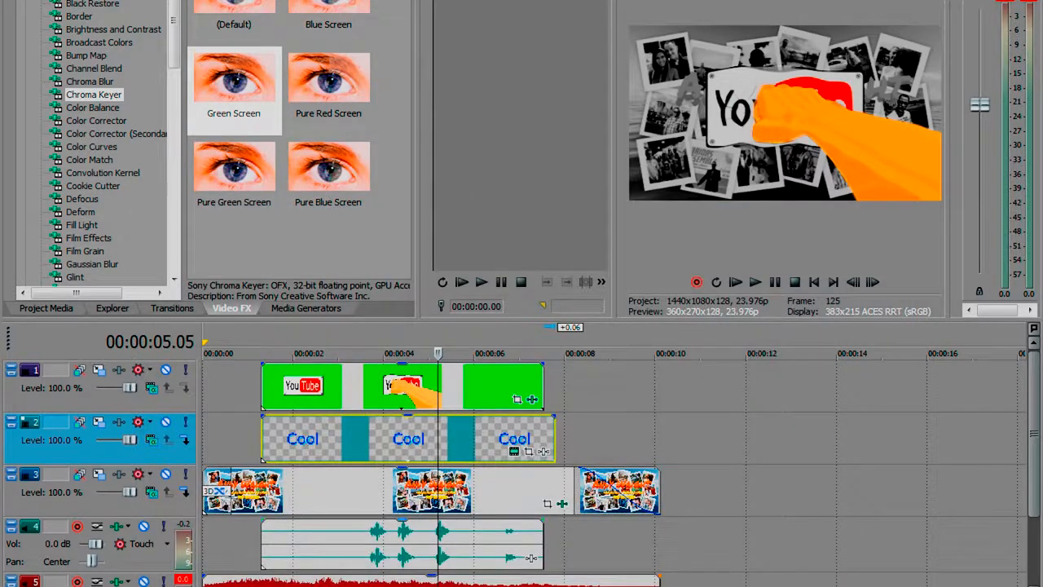
Extend the end of the Cool text by 10 frames, playing the sequence from the start before and after
{"action": "key", "text": "ctrl+Home"}
{"action": "key", "text": "space"}
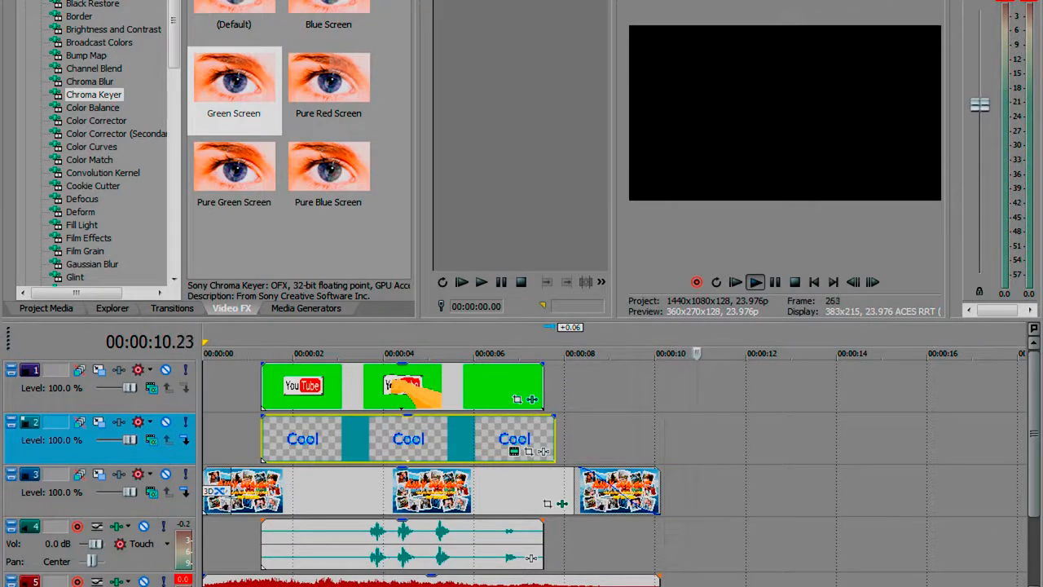
{"action": "key", "text": "space"}
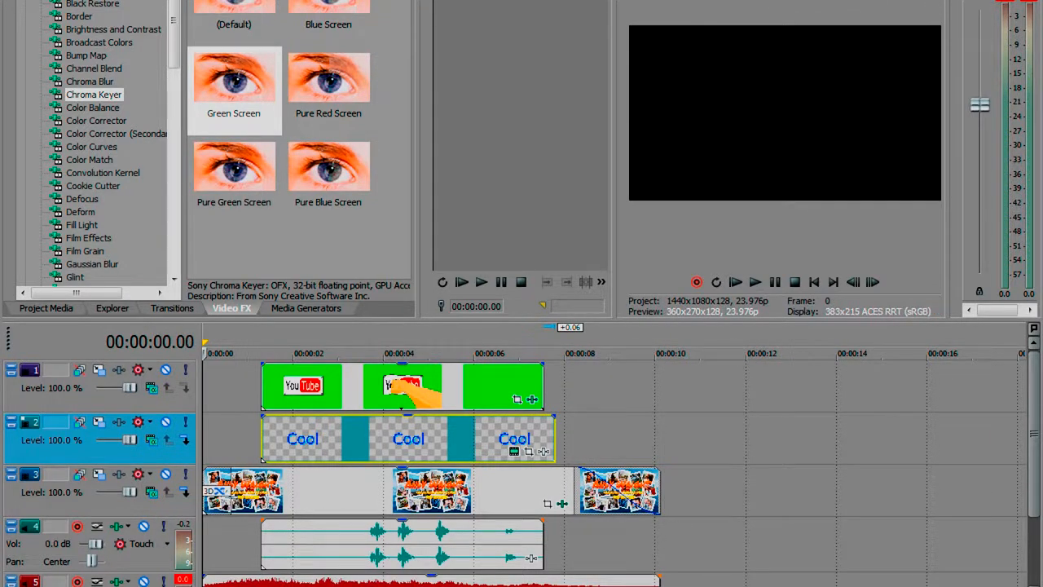
{"action": "left_click_drag", "start_coordinate": [555, 440], "coordinate": [561, 451]}
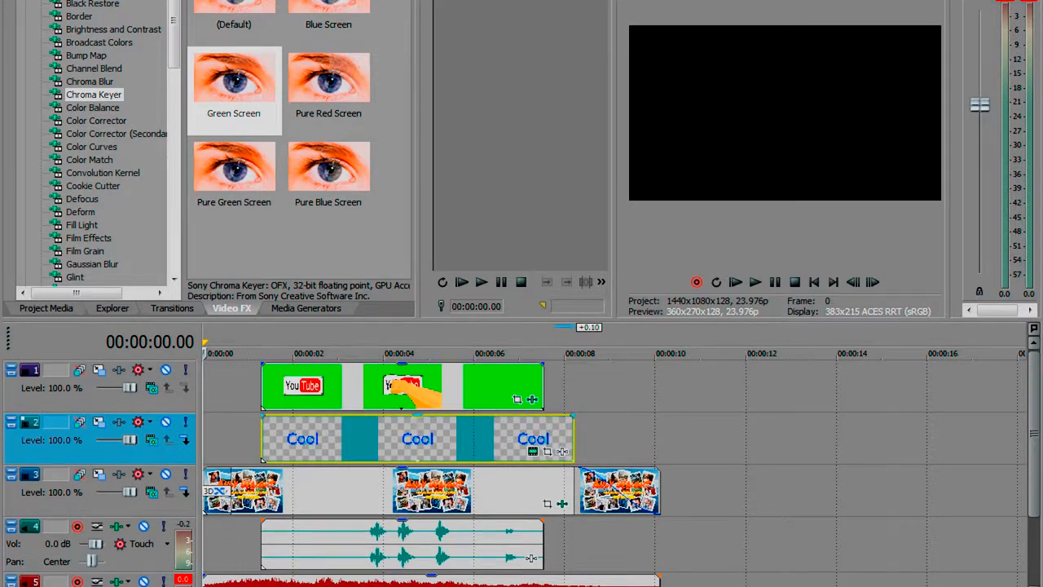
{"action": "key", "text": "space"}
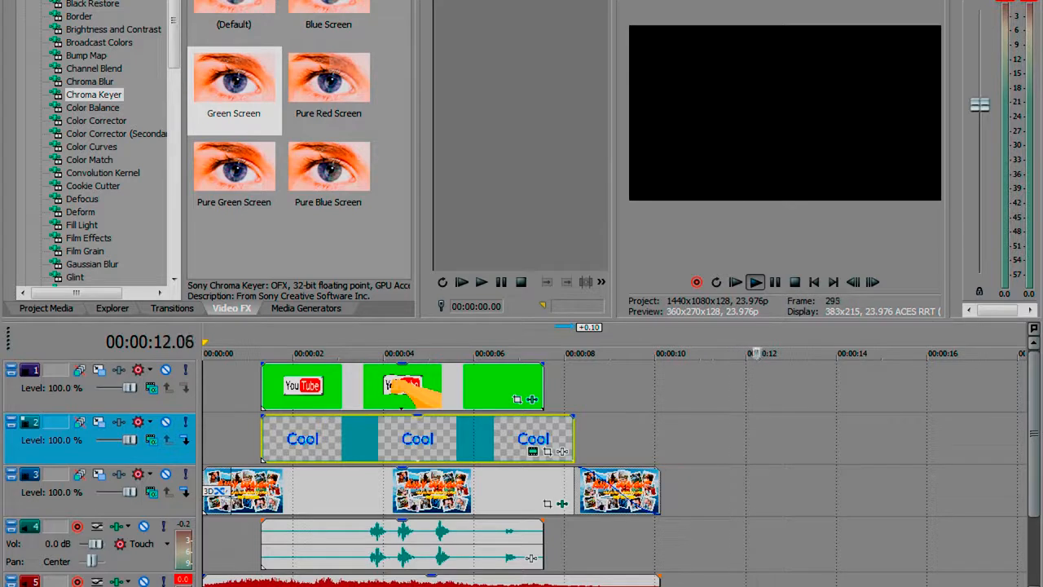
{"action": "key", "text": "space"}
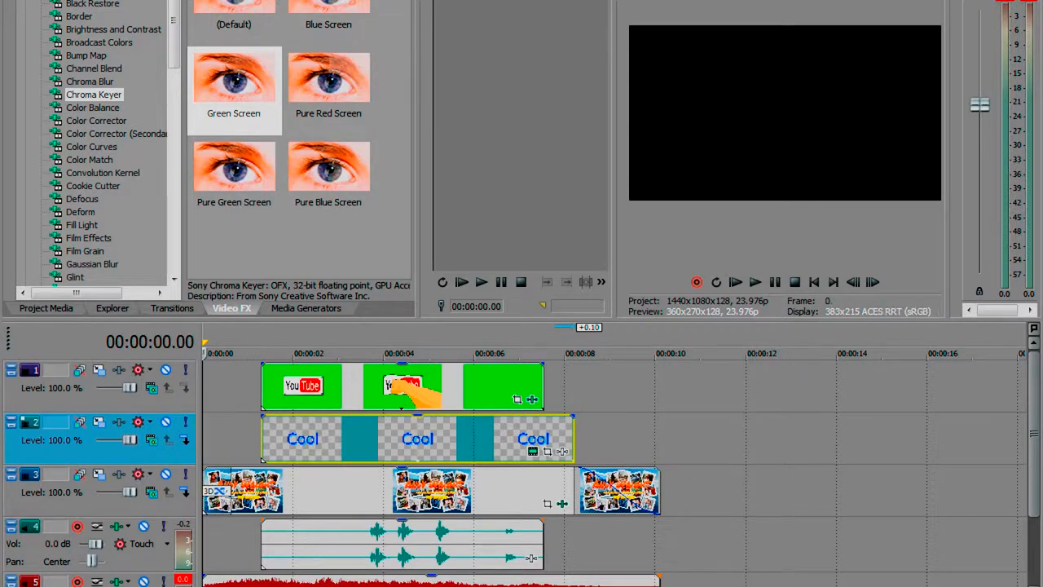